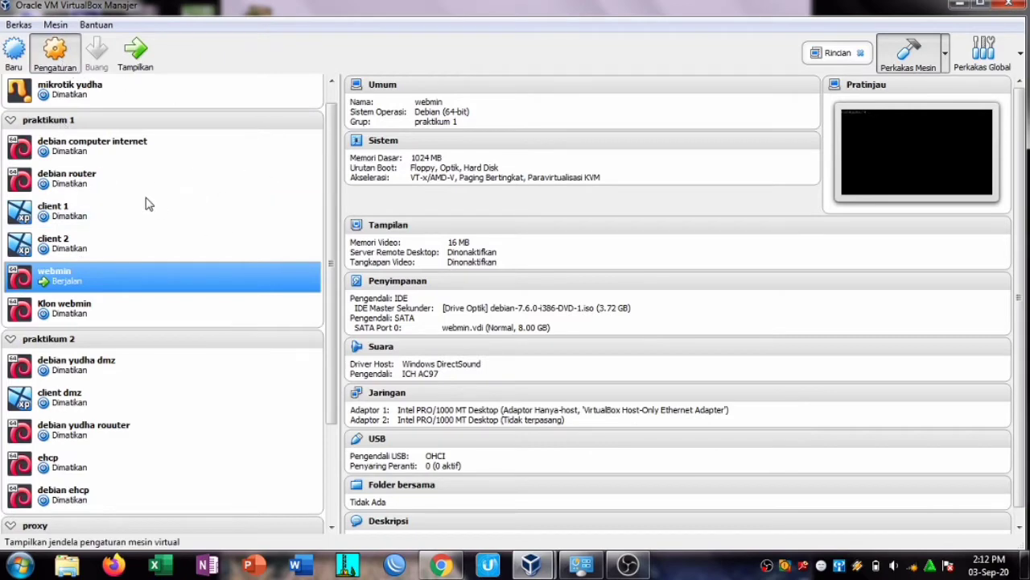
# Step: Review the webmin VM's network adapter settings, then bring its running console forward
pyautogui.click(314, 256)
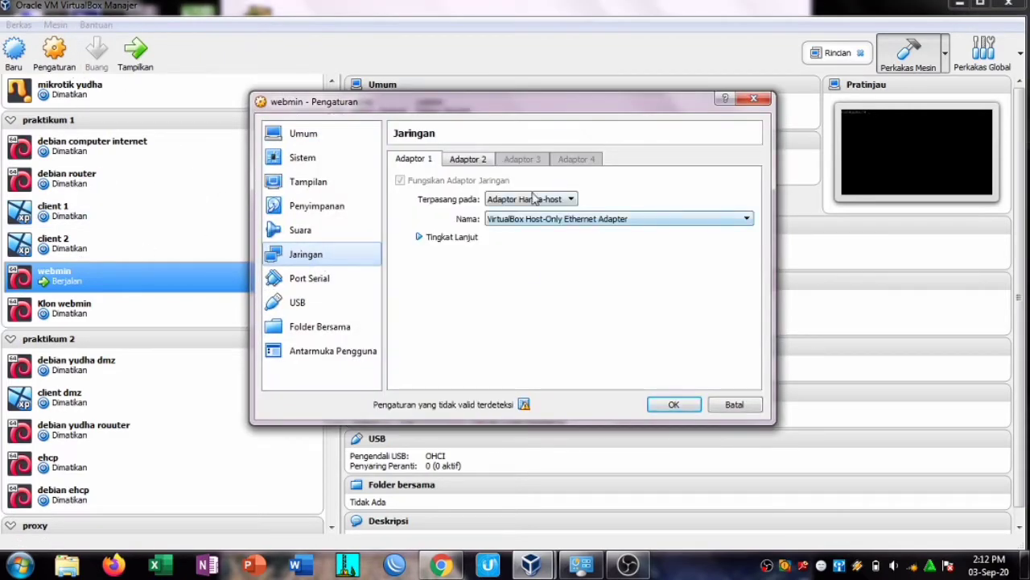
pyautogui.click(756, 98)
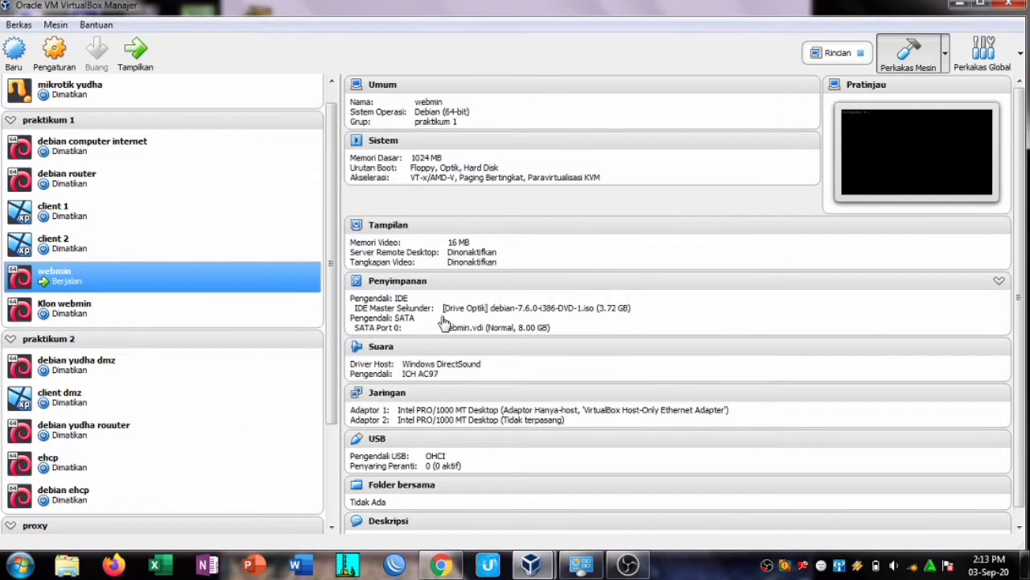
pyautogui.moveTo(582, 565)
pyautogui.click(586, 492)
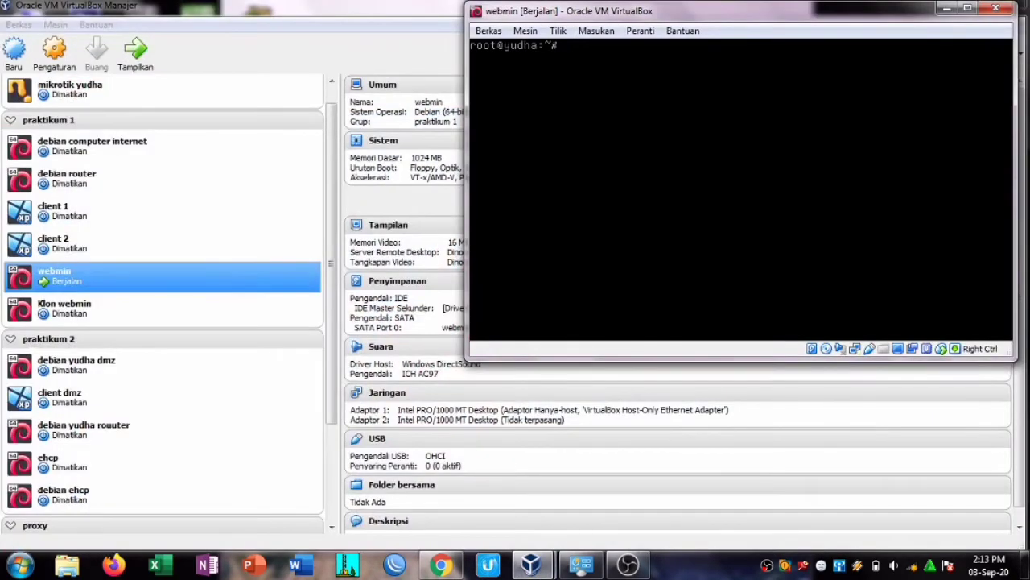
# Step: View /etc/network/interfaces in nano to confirm eth0:0 192.168.43.113 and eth0:1 192.168.43.114, then exit
pyautogui.write('nano /etc/network/interfaces')
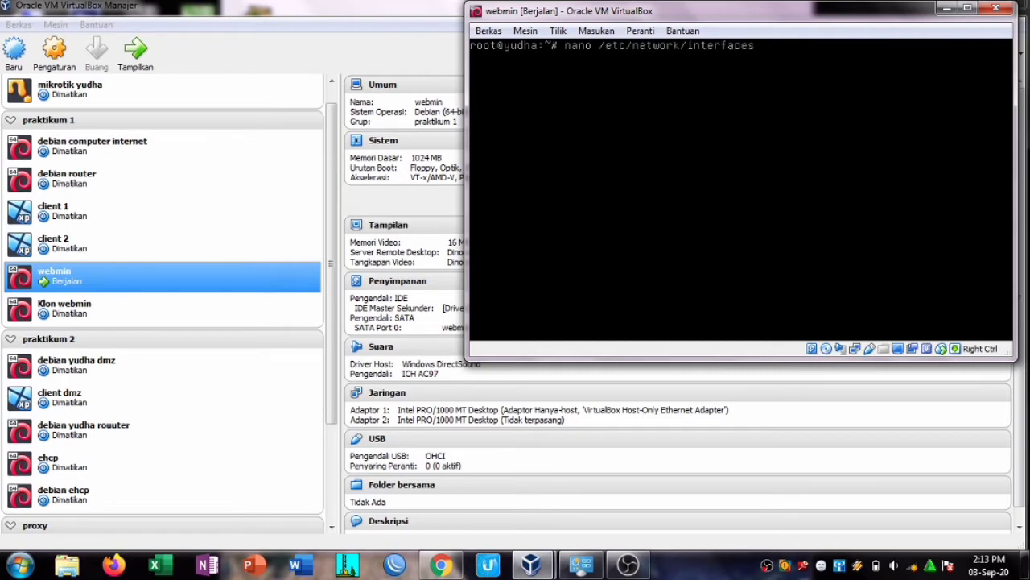
pyautogui.press('Return')
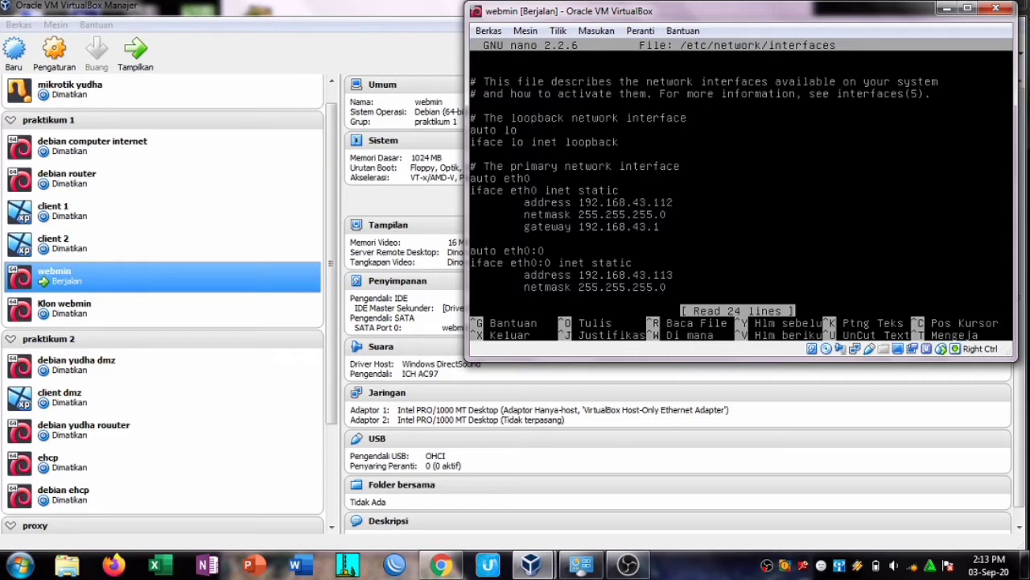
pyautogui.press('Down')
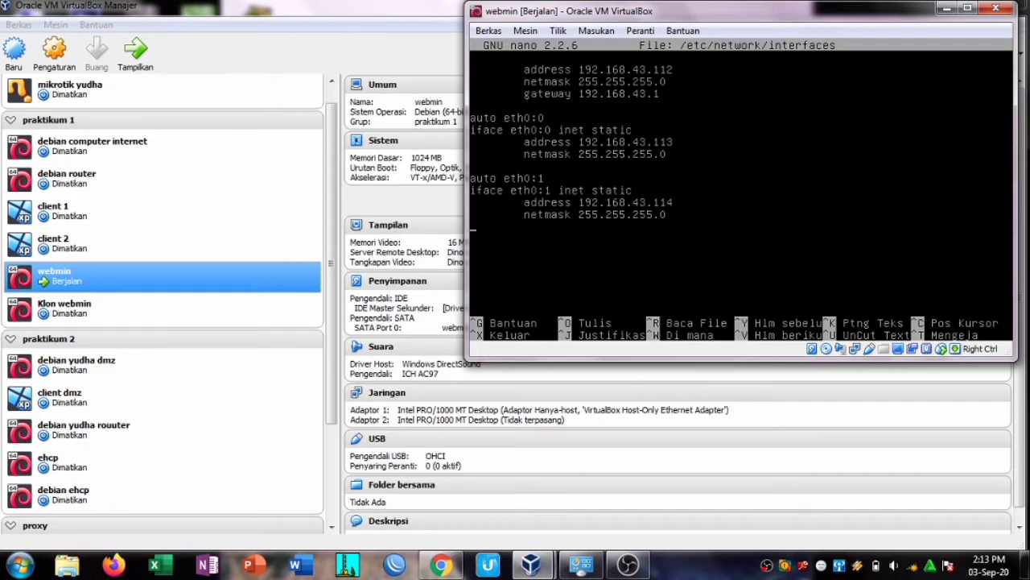
pyautogui.hotkey('ctrl', 'x')
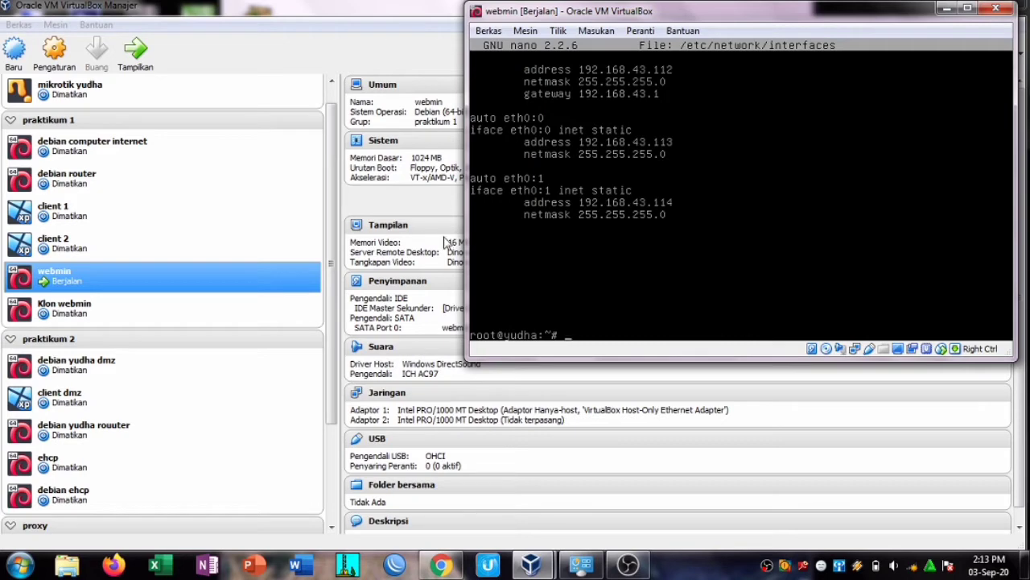
pyautogui.click(441, 563)
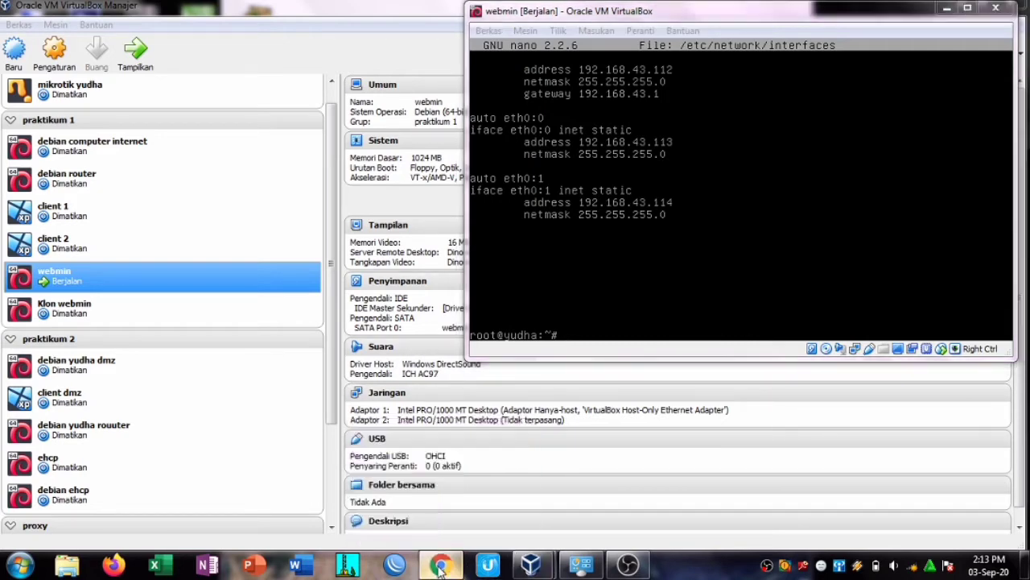
# Step: Open 192.168.43.112:10000 in Chrome and log in with the Webmin username and password
pyautogui.click(183, 42)
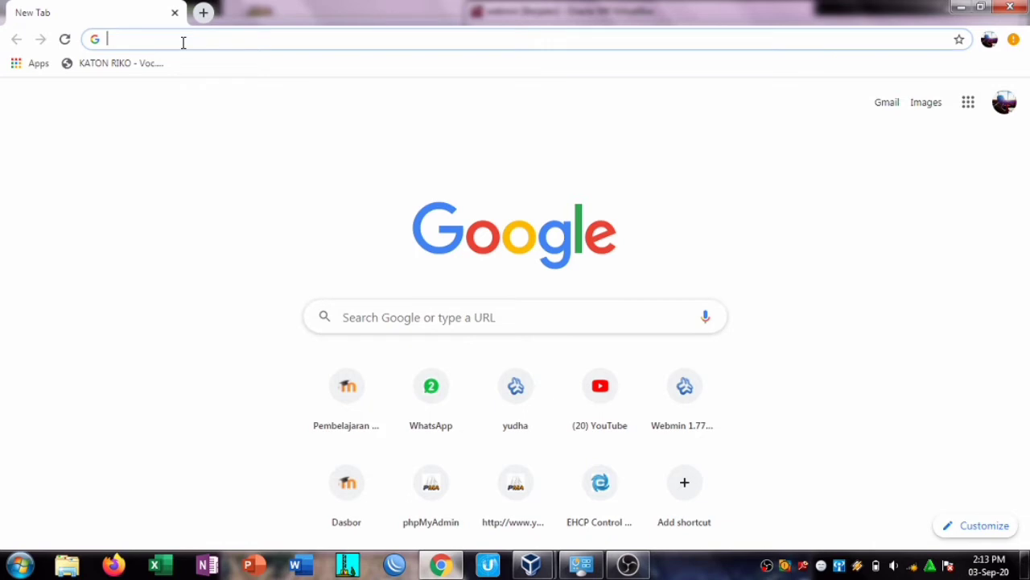
pyautogui.write('19')
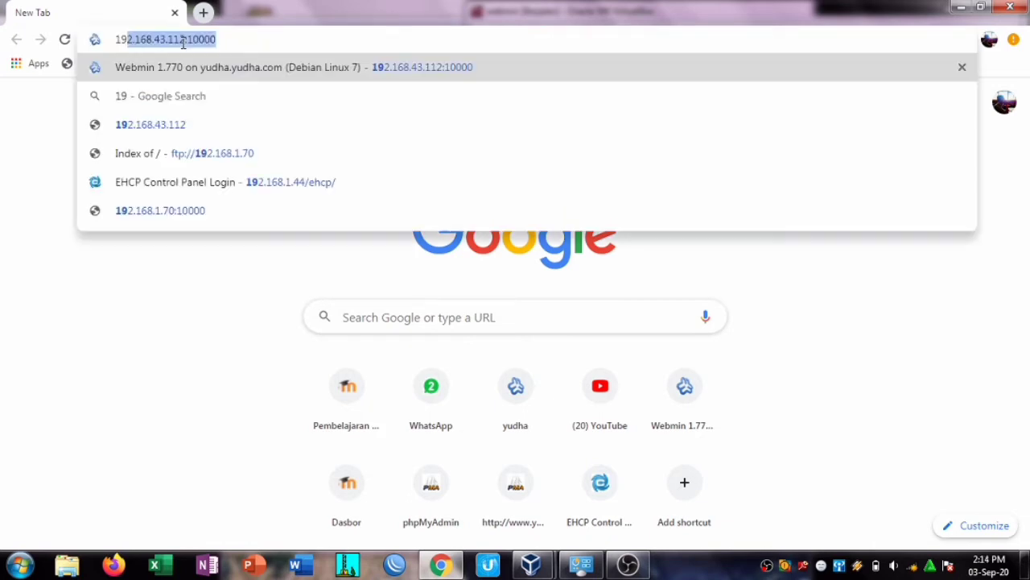
pyautogui.press('Right')
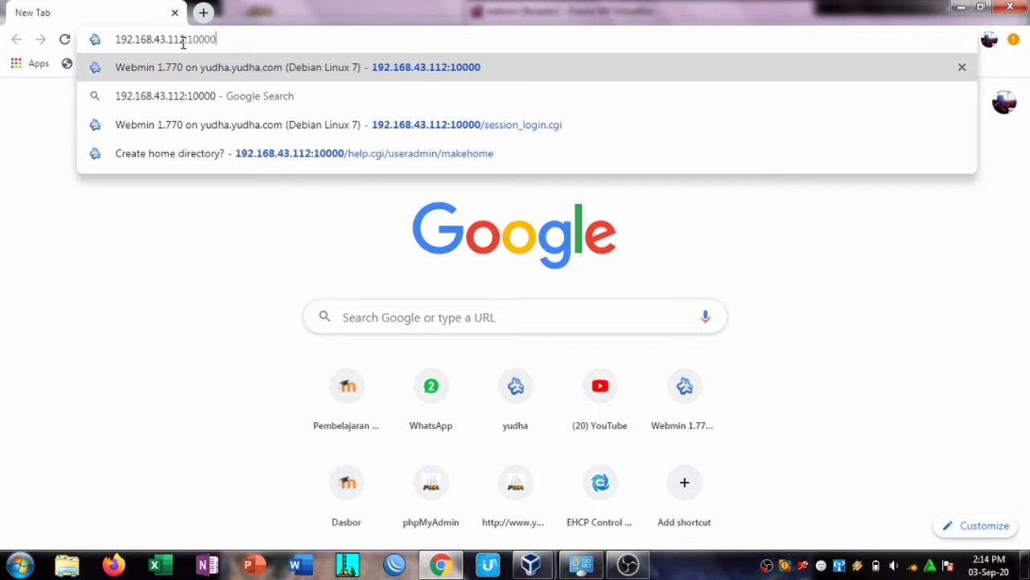
pyautogui.press('Return')
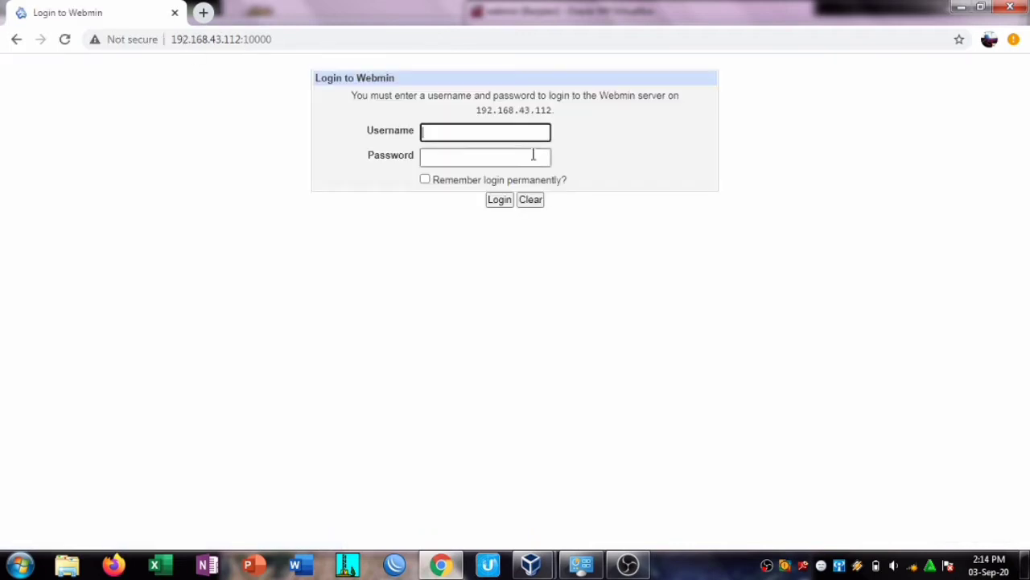
pyautogui.write('dha')
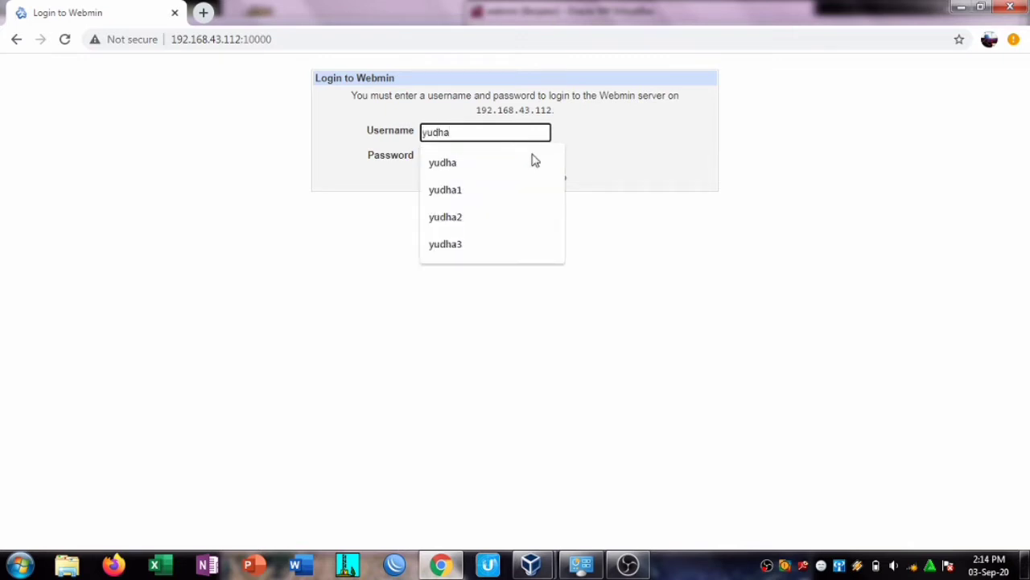
pyautogui.click(475, 157)
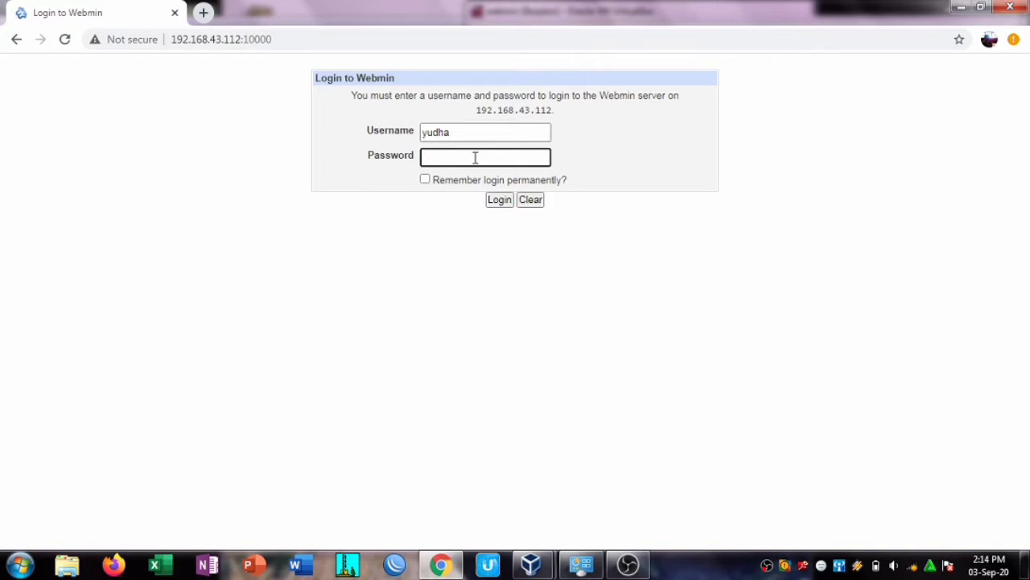
pyautogui.press('Return')
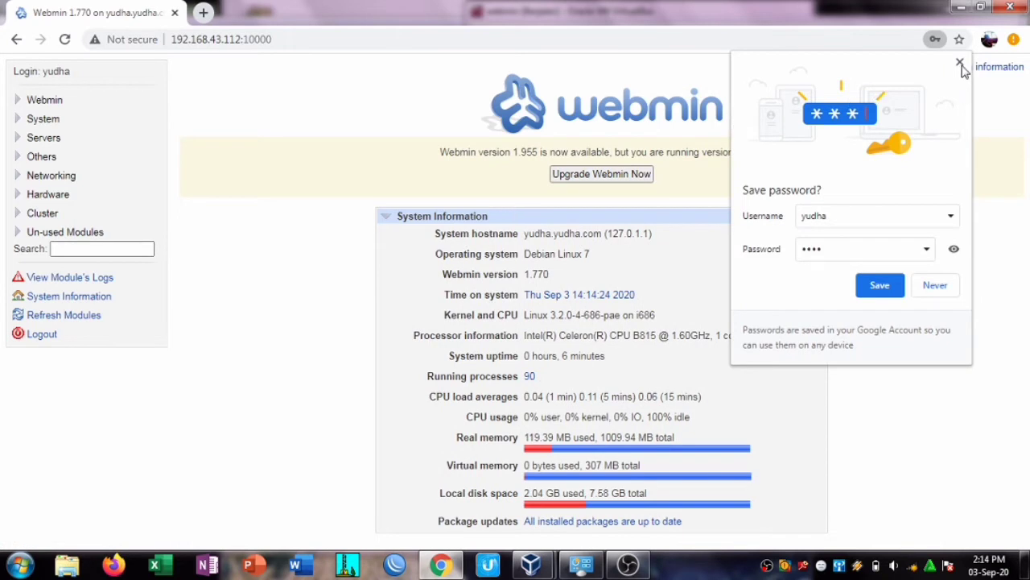
# Step: Dismiss the save-password prompt and open the System > Users and Groups module
pyautogui.click(961, 63)
pyautogui.click(42, 101)
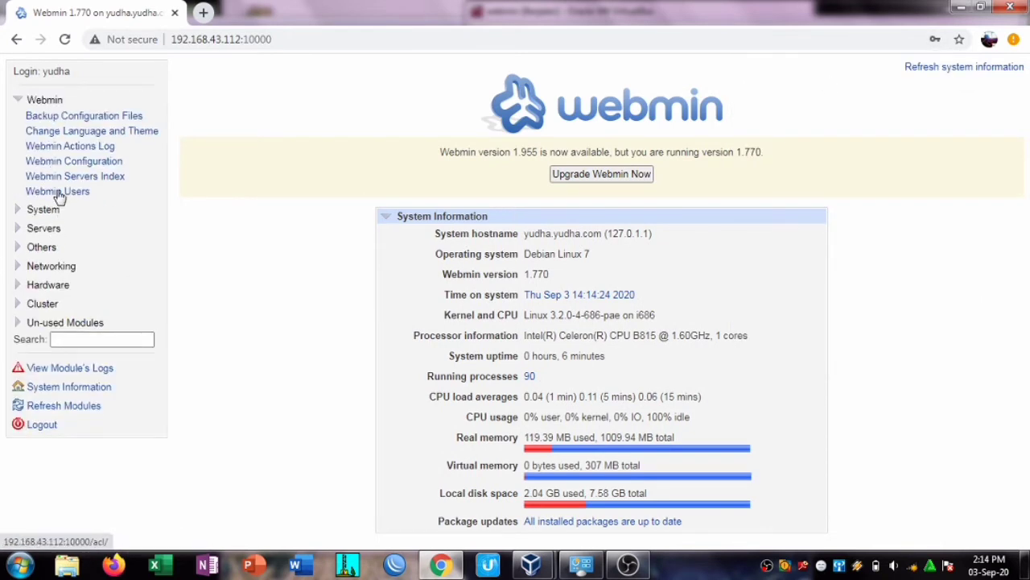
pyautogui.click(58, 194)
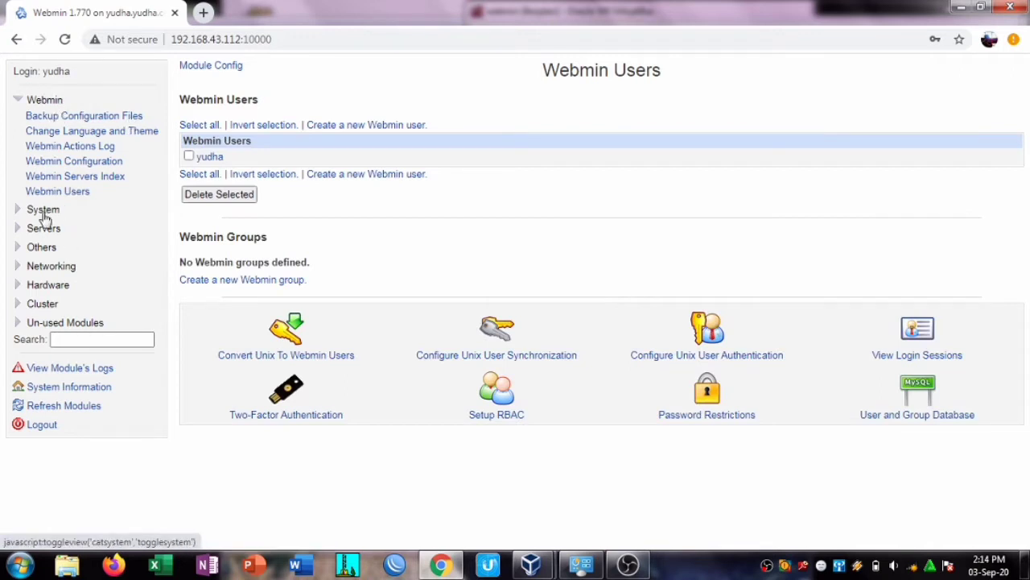
pyautogui.click(44, 211)
pyautogui.click(93, 483)
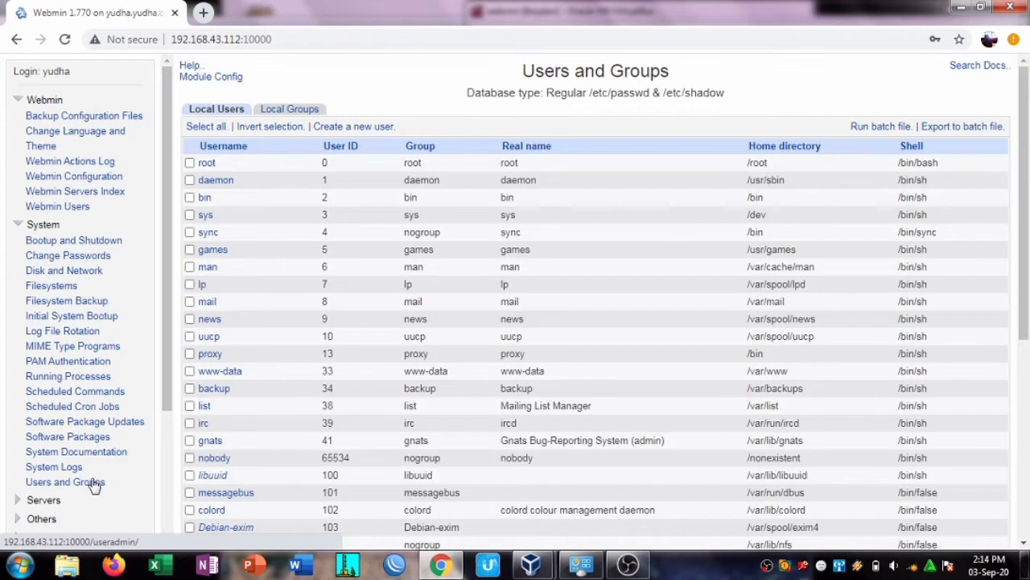
# Step: Start a new user, enter its username and set its home directory to its own /home folder
pyautogui.moveTo(1024, 255); pyautogui.dragTo(1028, 454)
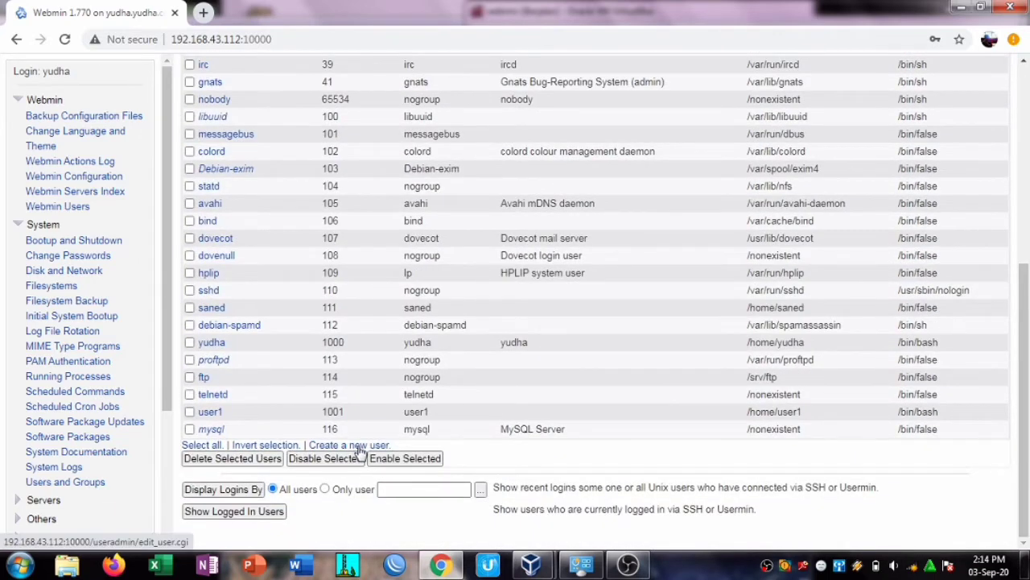
pyautogui.click(360, 445)
pyautogui.click(477, 121)
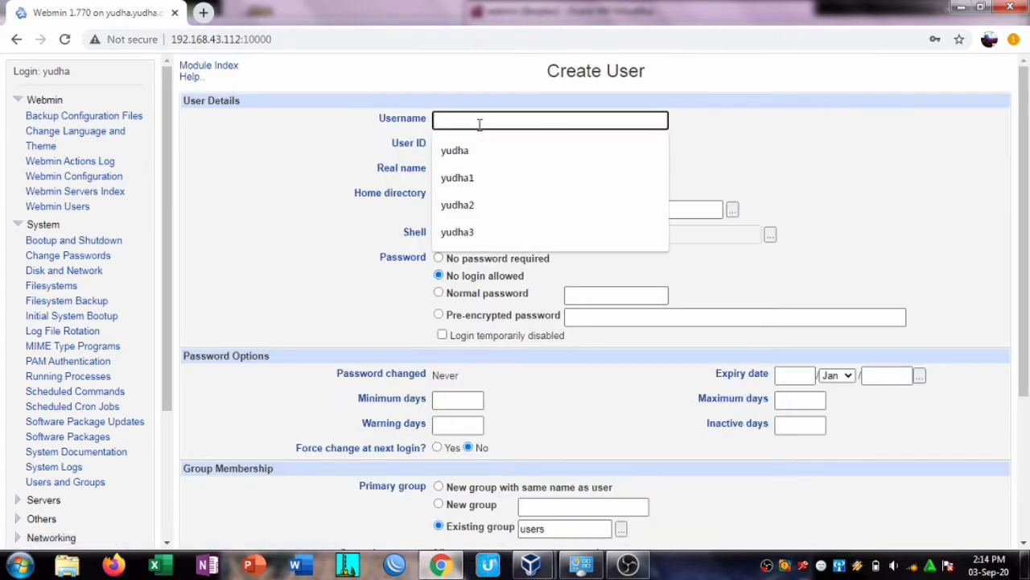
pyautogui.click(457, 177)
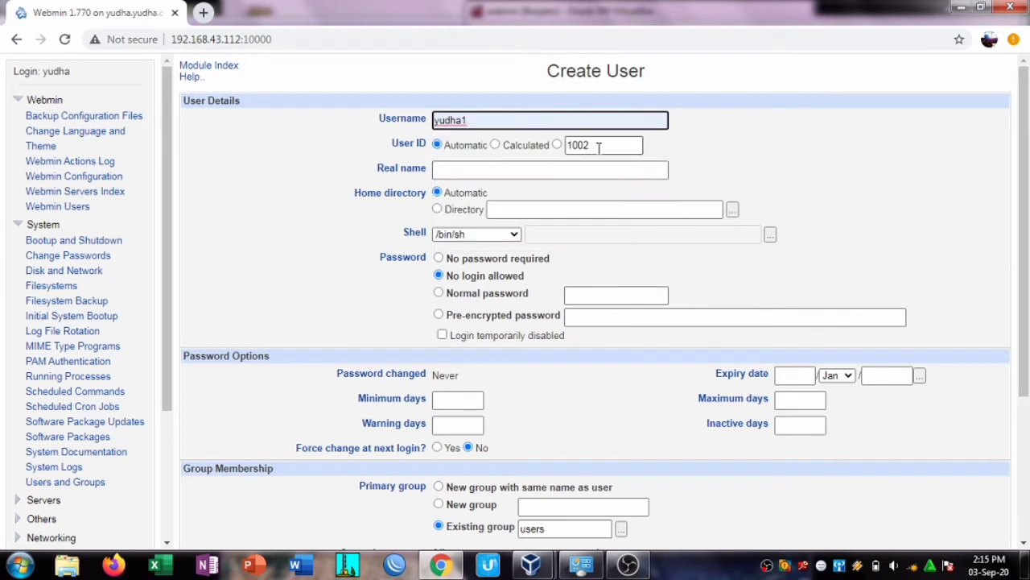
pyautogui.click(511, 210)
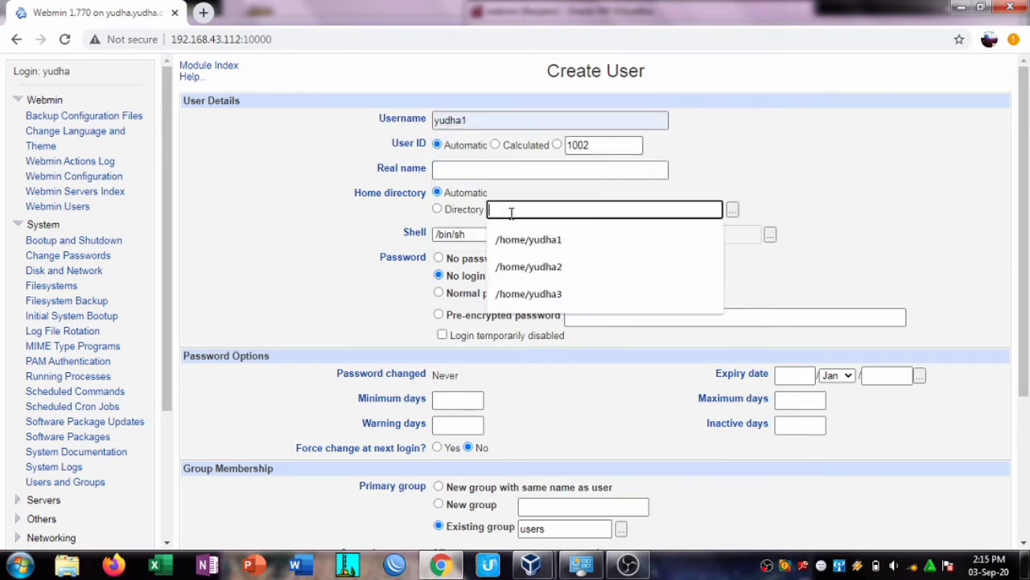
pyautogui.click(440, 212)
pyautogui.click(437, 209)
pyautogui.click(523, 209)
pyautogui.click(574, 235)
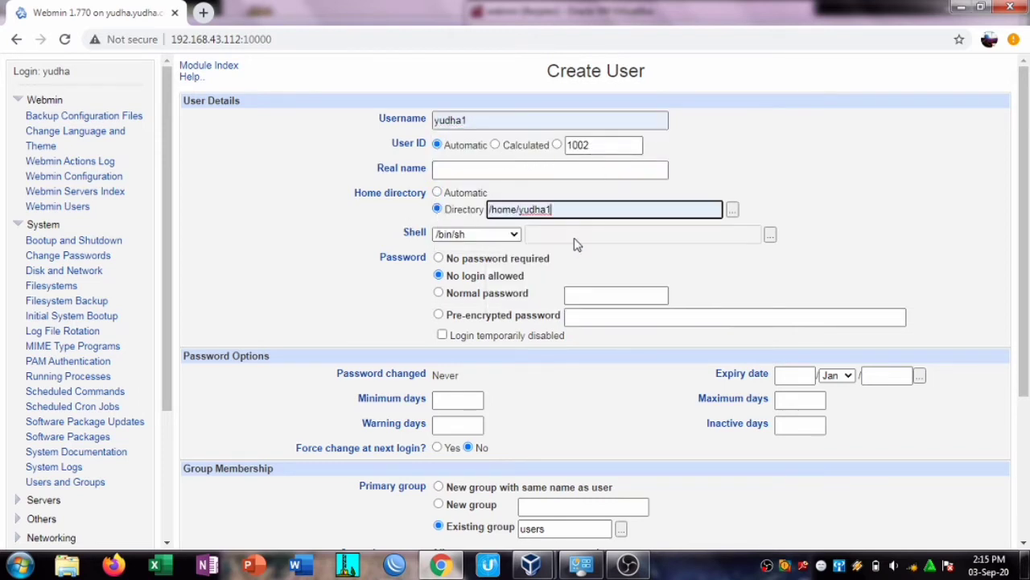
# Step: Give the user the /bin/bash shell and a normal password, then create the account
pyautogui.scroll(-1, 515, 174)
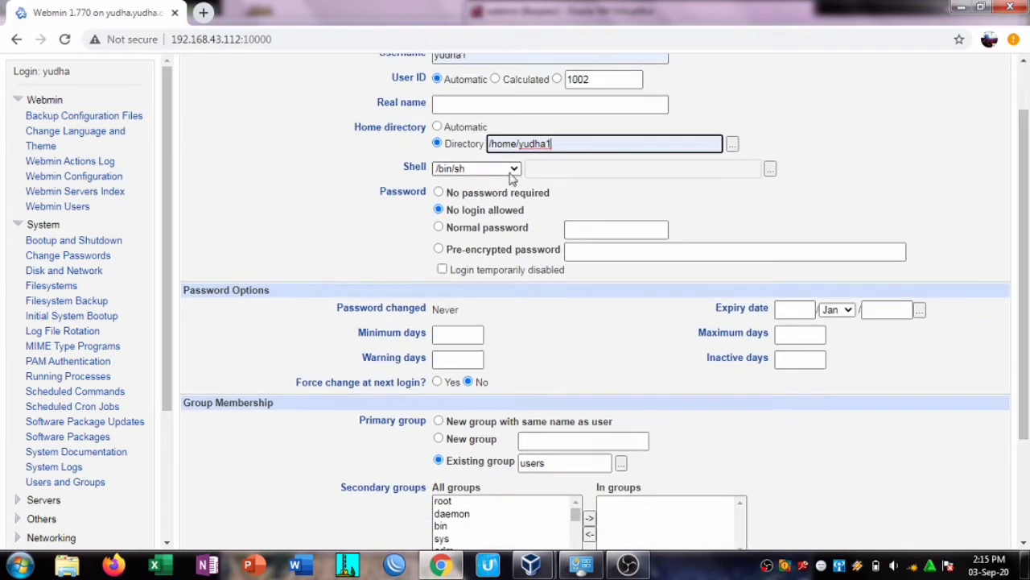
pyautogui.click(514, 169)
pyautogui.click(497, 220)
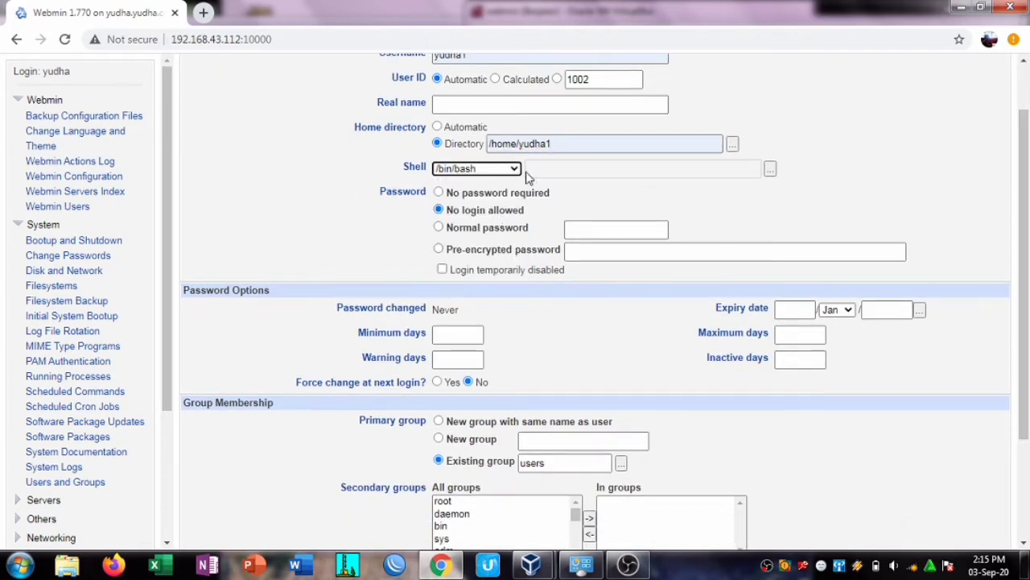
pyautogui.click(582, 227)
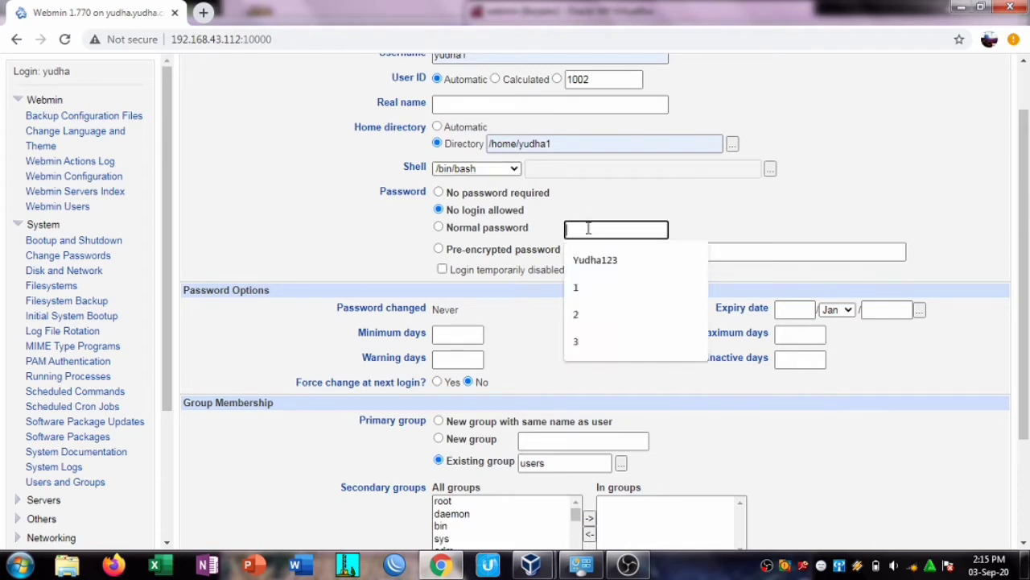
pyautogui.click(460, 230)
pyautogui.click(591, 229)
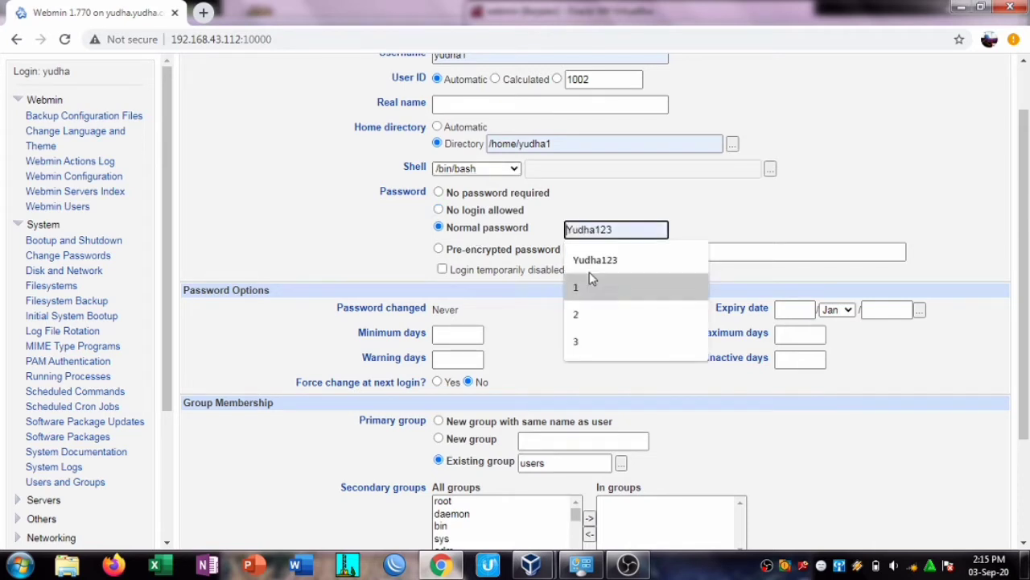
pyautogui.click(588, 287)
pyautogui.scroll(-2, 1026, 352)
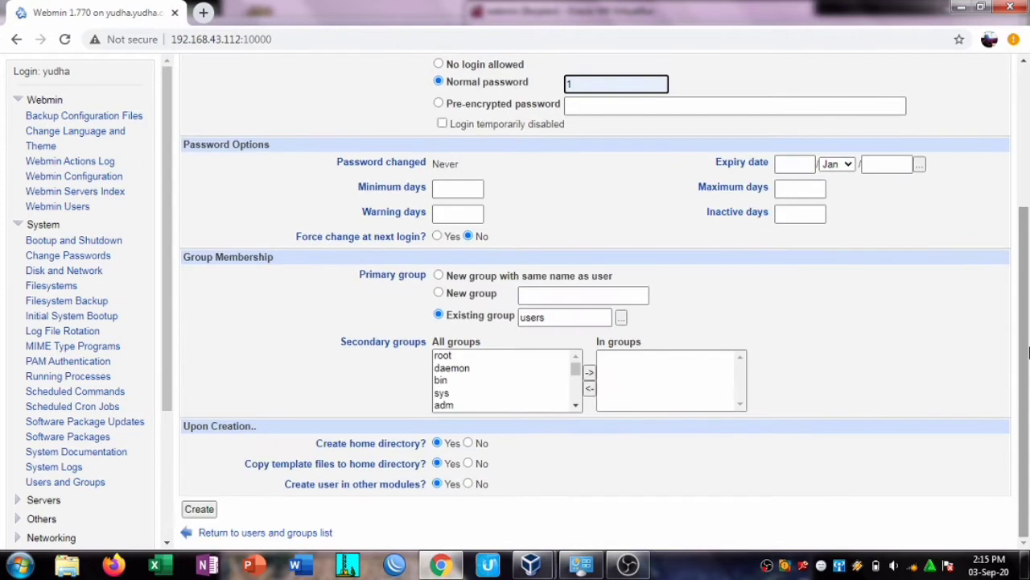
pyautogui.click(200, 509)
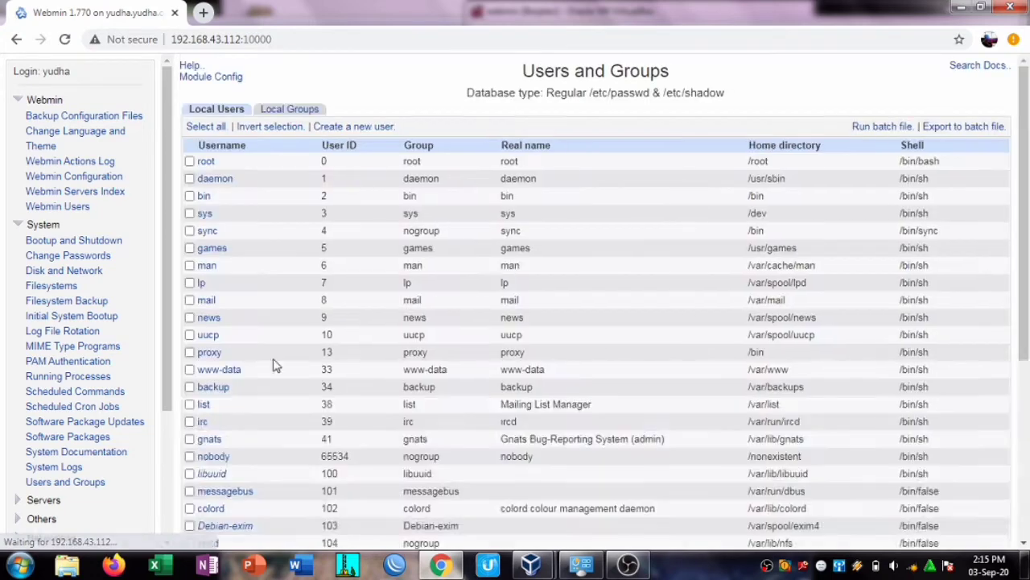
# Step: Start a new user named yudha2 with home directory /home/yudha2
pyautogui.moveTo(1024, 173); pyautogui.dragTo(1028, 375)
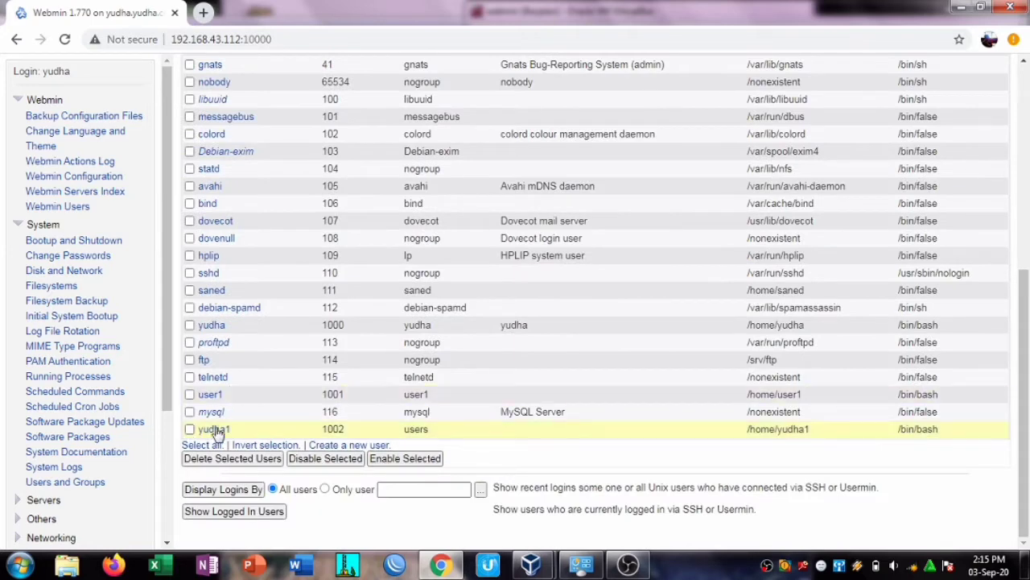
pyautogui.click(366, 445)
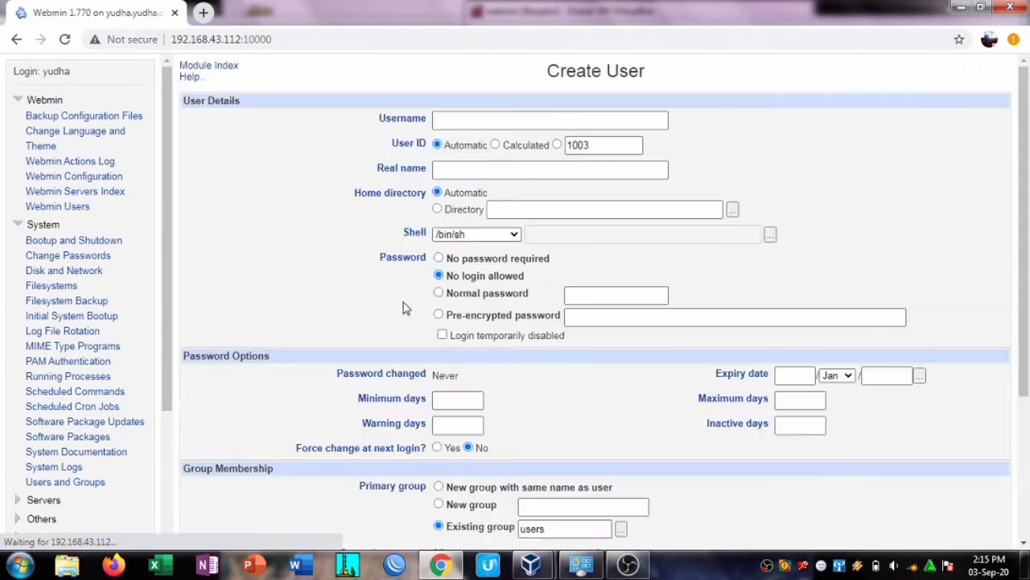
pyautogui.click(500, 123)
pyautogui.click(462, 206)
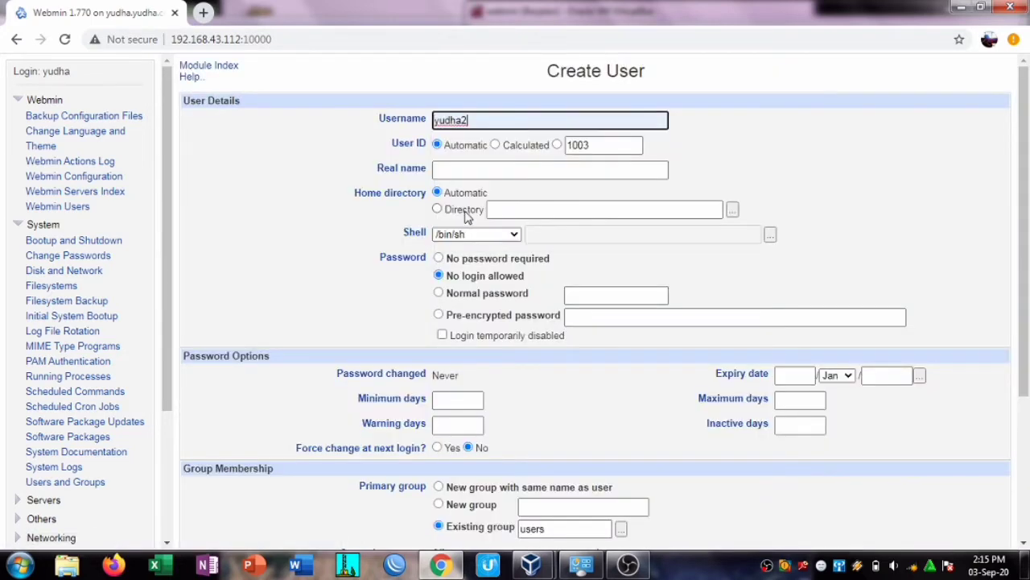
pyautogui.click(467, 209)
pyautogui.click(550, 210)
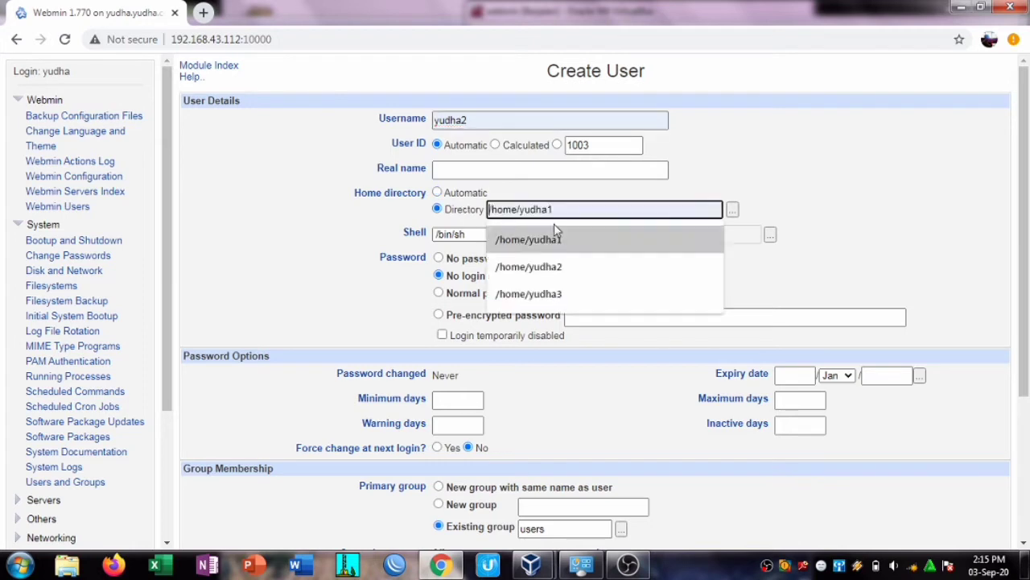
pyautogui.click(603, 274)
# Step: Set yudha2's shell to /bin/bash with a normal password and create the user
pyautogui.scroll(-2, 1024, 241)
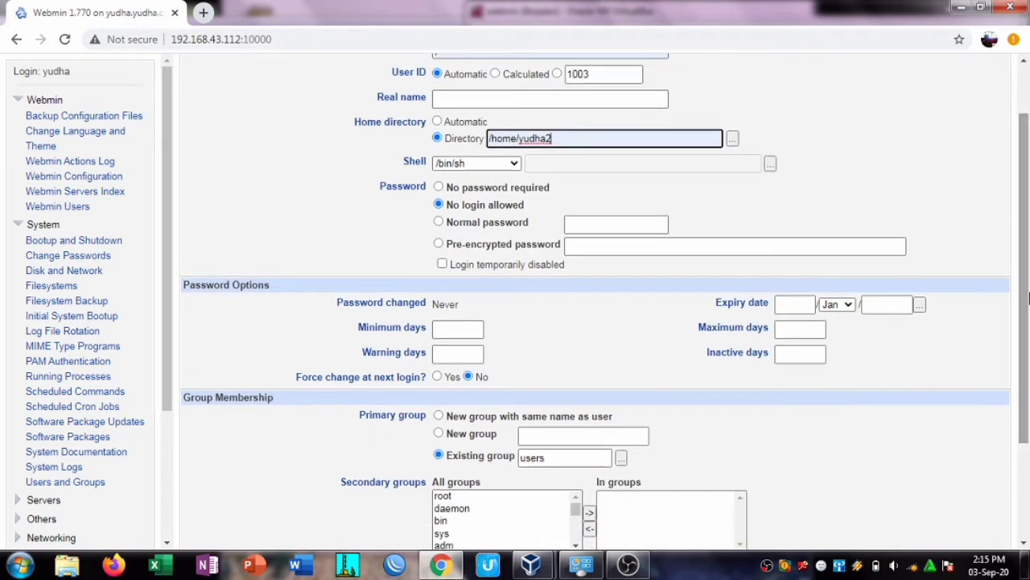
pyautogui.click(516, 164)
pyautogui.click(496, 215)
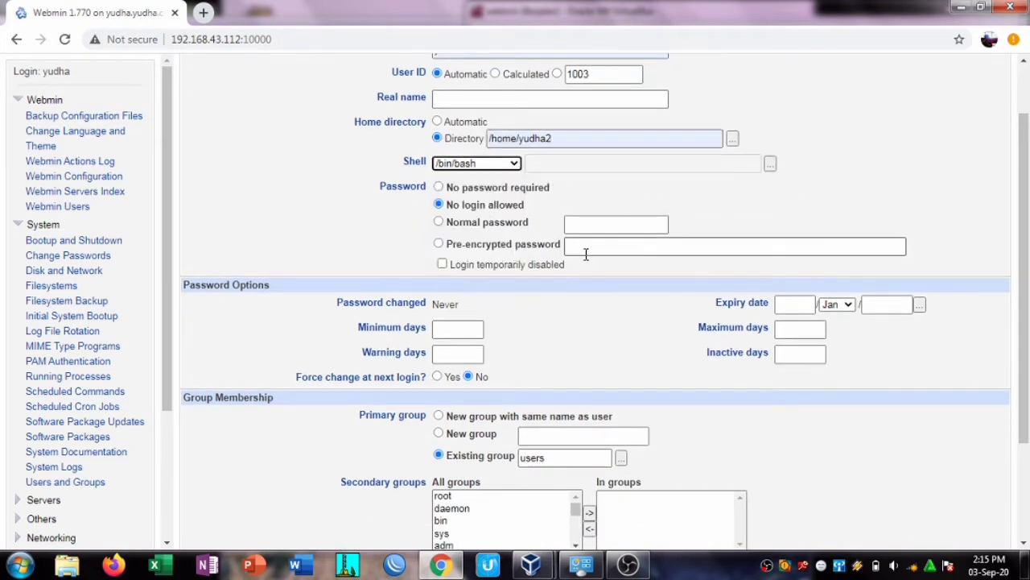
pyautogui.click(478, 224)
pyautogui.click(600, 225)
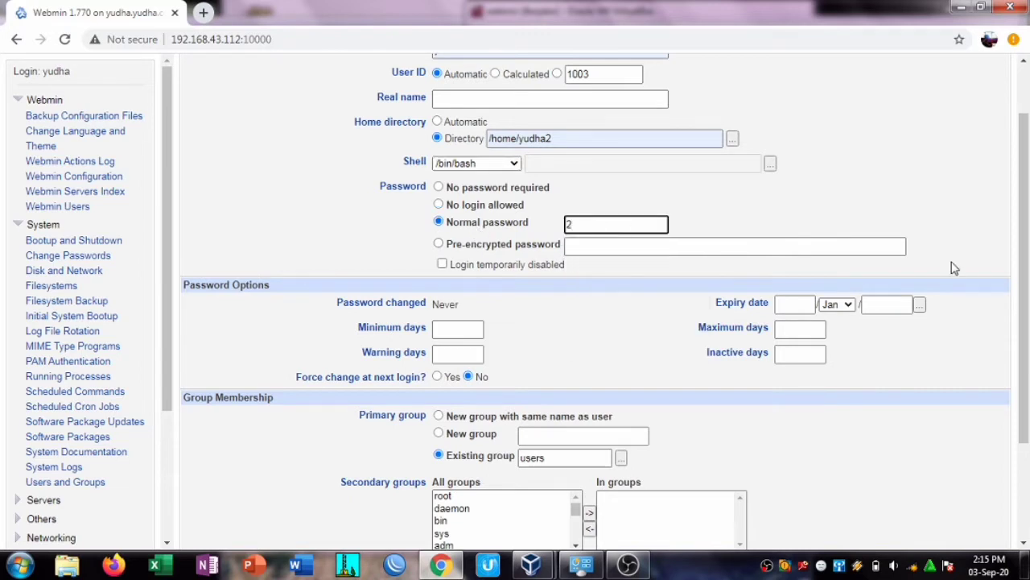
pyautogui.write('2')
pyautogui.moveTo(1024, 267); pyautogui.dragTo(1029, 358)
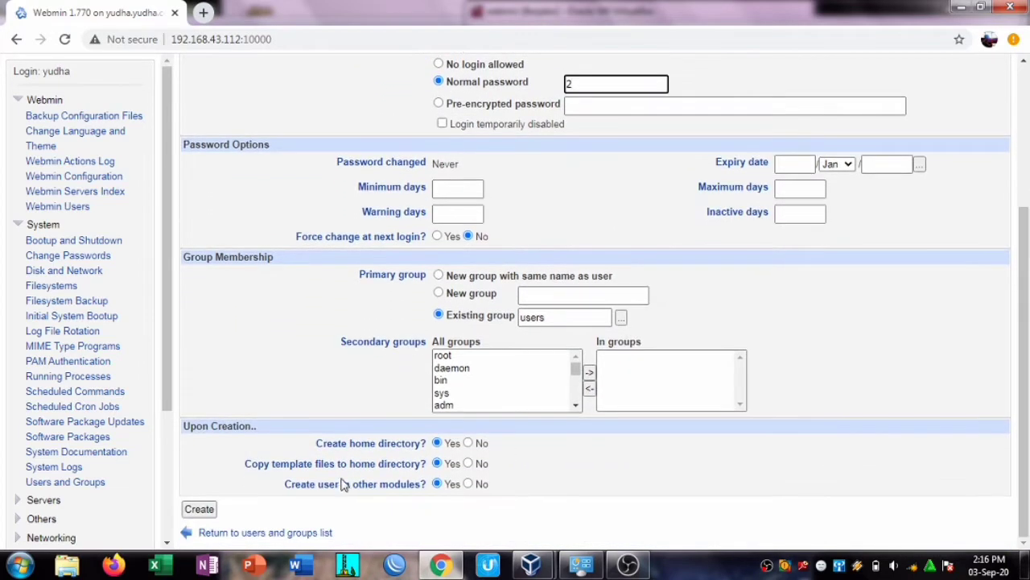
pyautogui.click(194, 510)
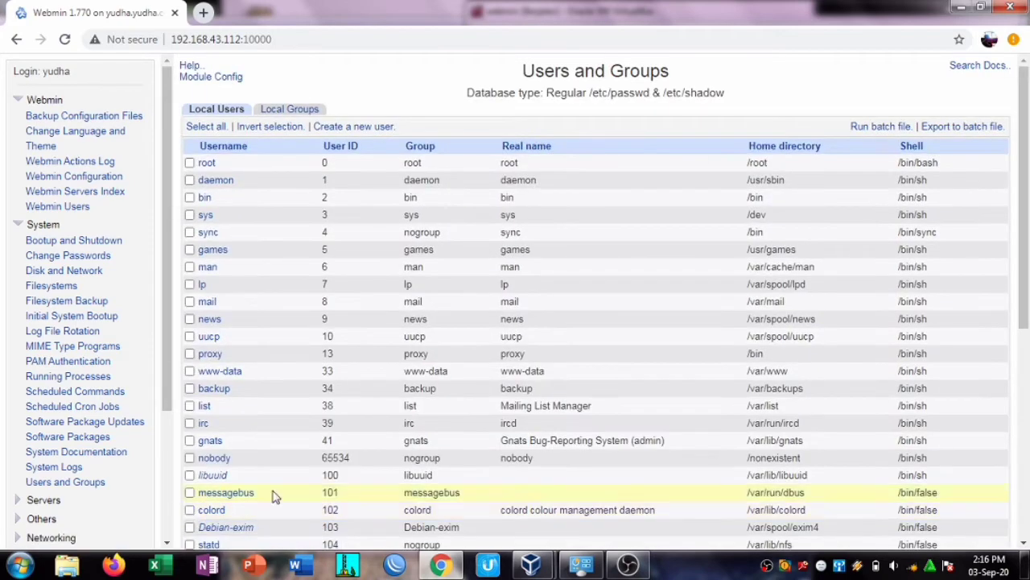
pyautogui.moveTo(1024, 270); pyautogui.dragTo(1028, 457)
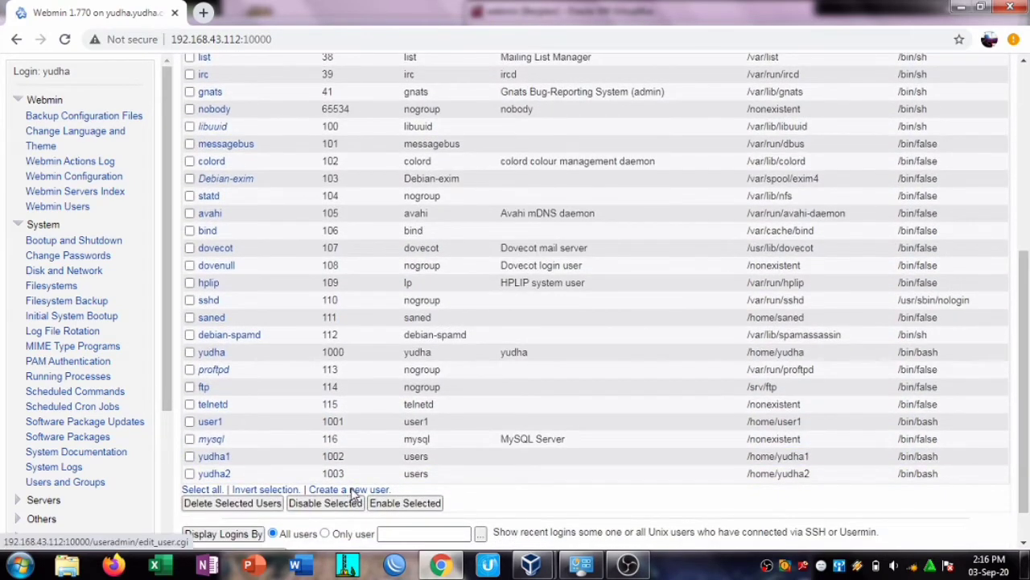
# Step: Start a new user named yudha3 with home directory /home/yudha3
pyautogui.click(351, 493)
pyautogui.click(470, 122)
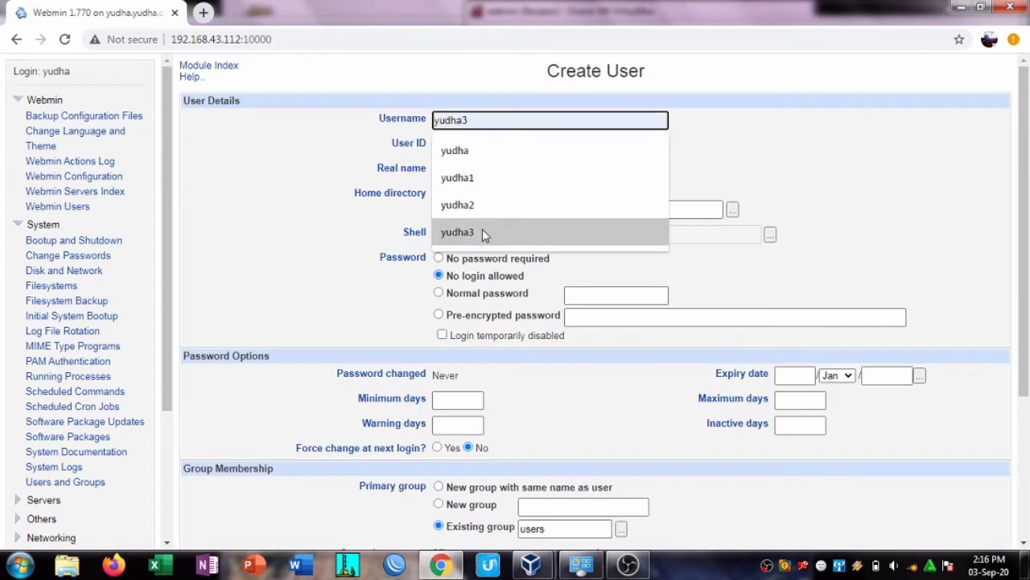
pyautogui.click(482, 231)
pyautogui.click(453, 210)
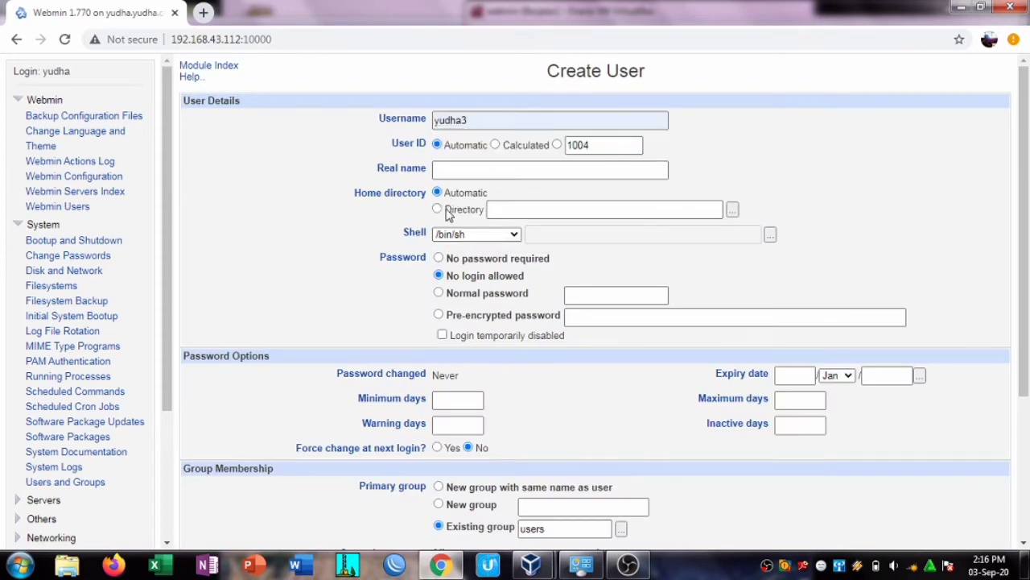
pyautogui.click(529, 211)
pyautogui.click(574, 293)
# Step: Set yudha3's shell to /bin/bash with a normal password and create the user
pyautogui.scroll(-1, 515, 161)
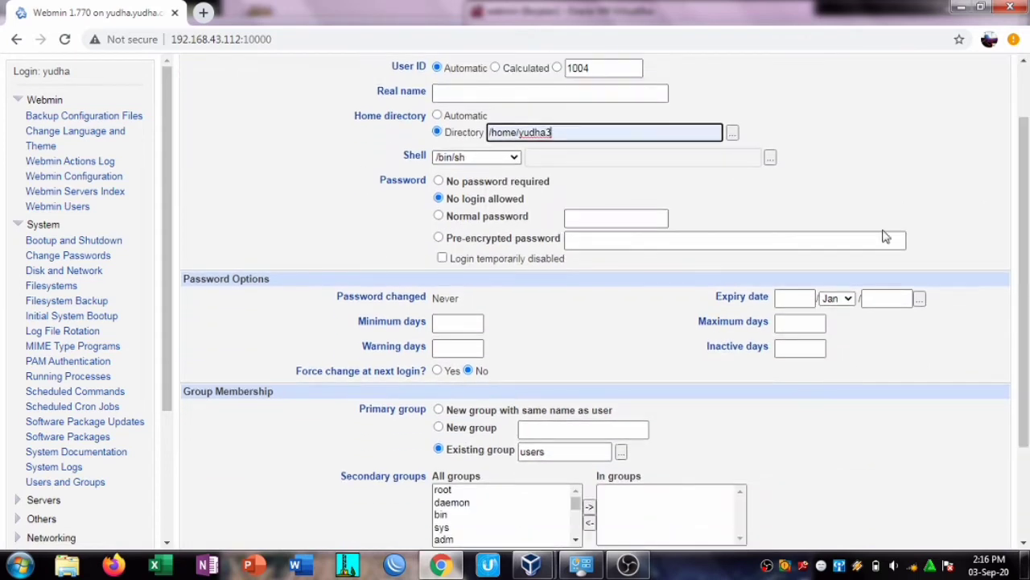
pyautogui.click(515, 157)
pyautogui.click(483, 224)
pyautogui.click(503, 216)
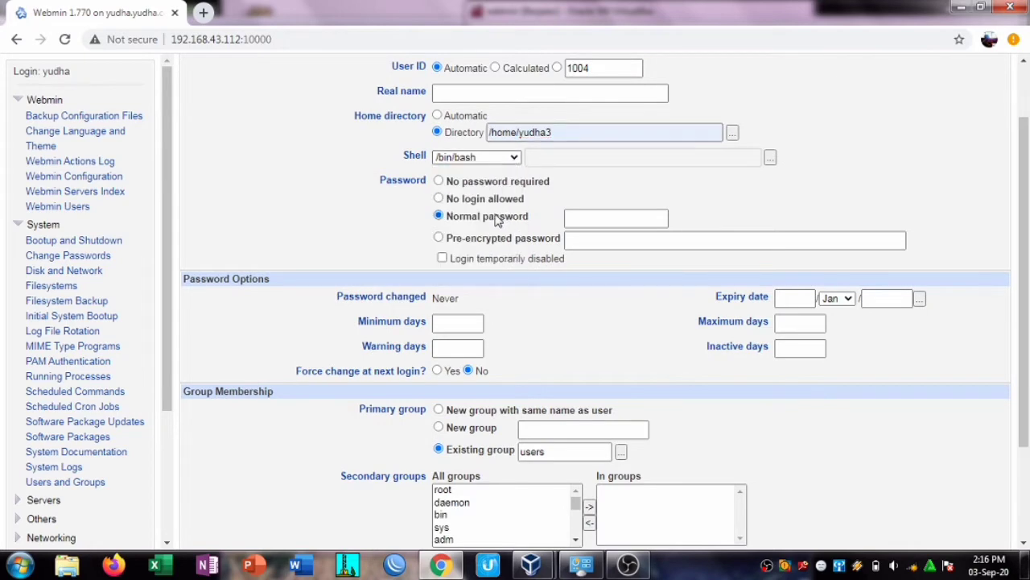
pyautogui.click(592, 216)
pyautogui.write('3')
pyautogui.scroll(-2, 1027, 362)
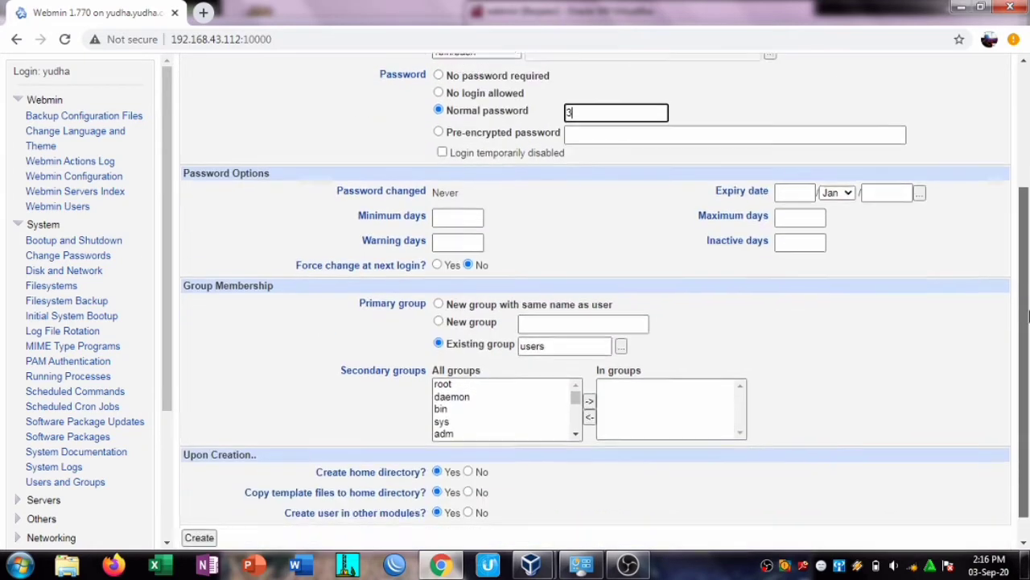
pyautogui.click(201, 509)
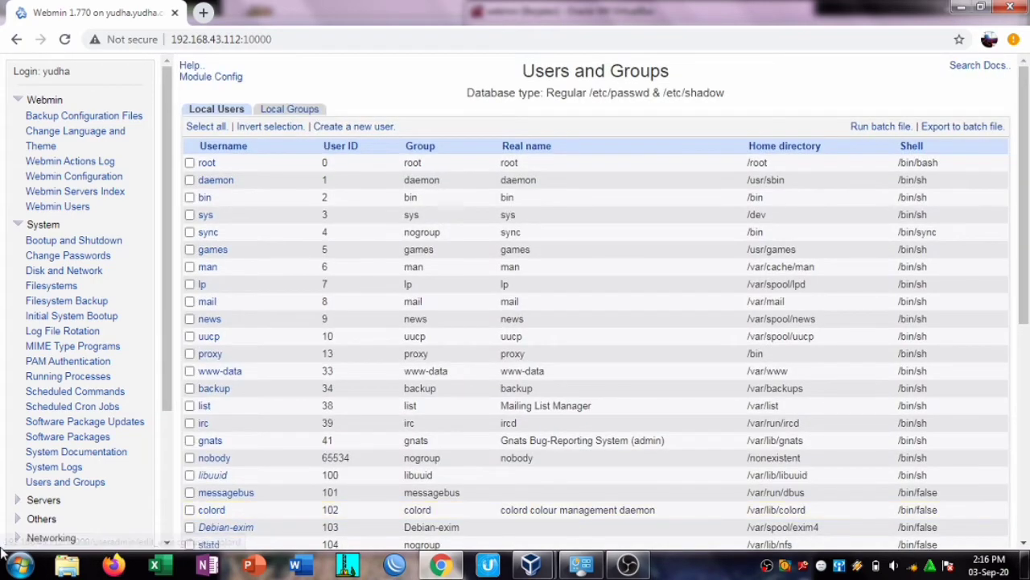
pyautogui.scroll(-2, 108, 354)
# Step: Open Servers > BIND DNS Server and bring up the Create Master Zone form
pyautogui.click(44, 445)
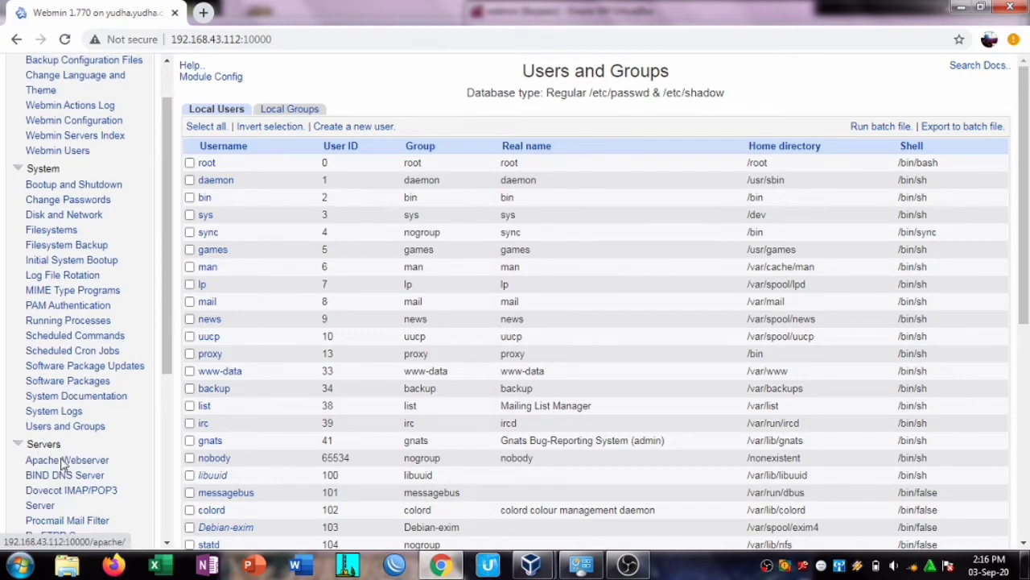
pyautogui.scroll(-3, 76, 342)
pyautogui.click(75, 346)
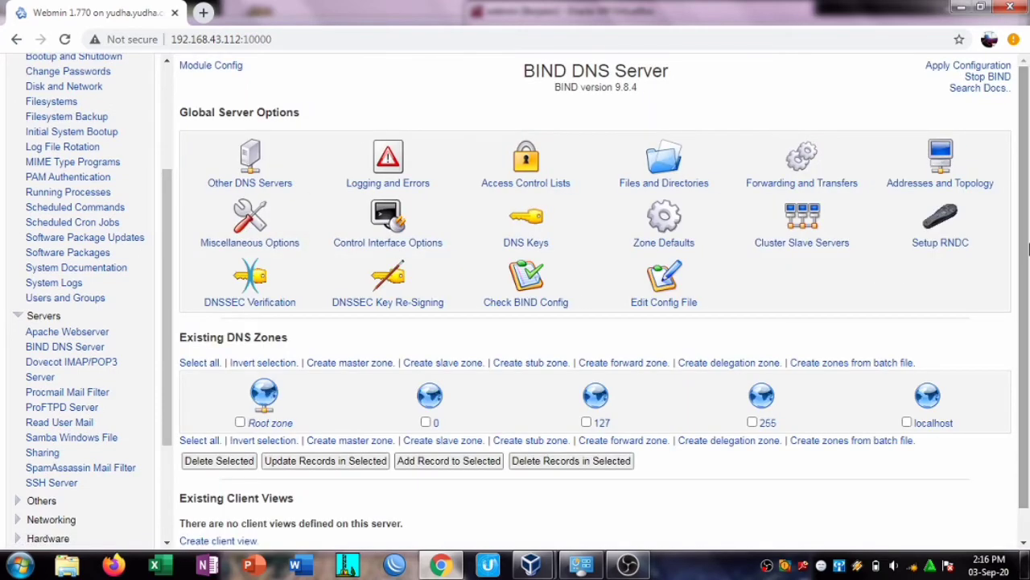
pyautogui.scroll(-1, 572, 298)
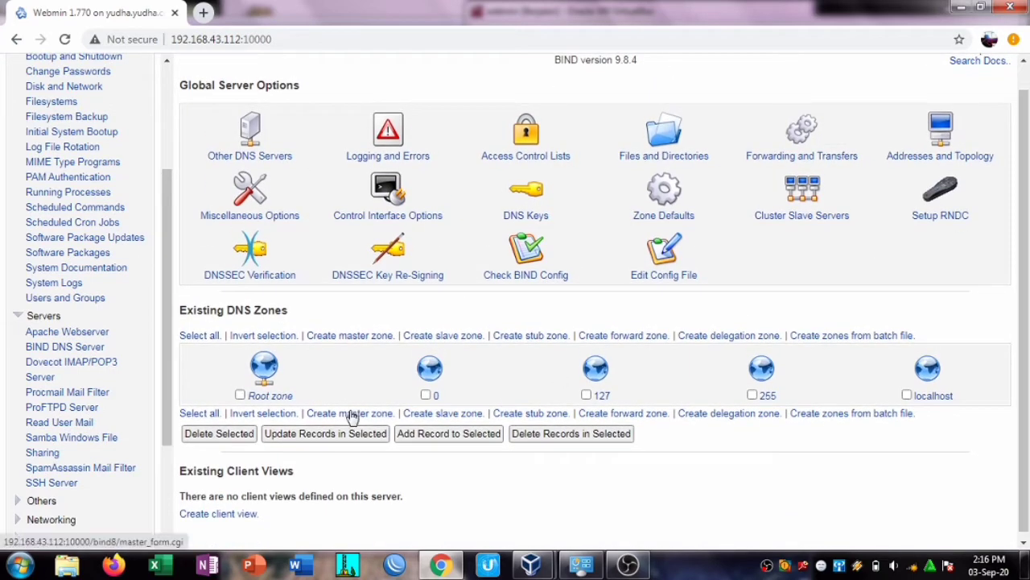
pyautogui.click(350, 414)
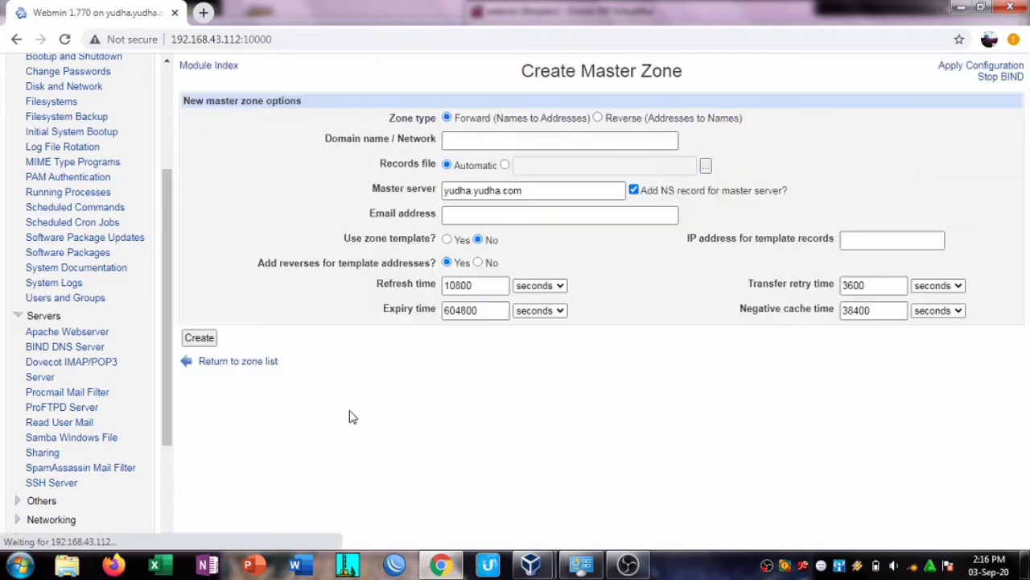
# Step: Create master zone yudha1.com with master server yudha1.com, root contact e-mail and template IP 192.168.43.112
pyautogui.click(489, 139)
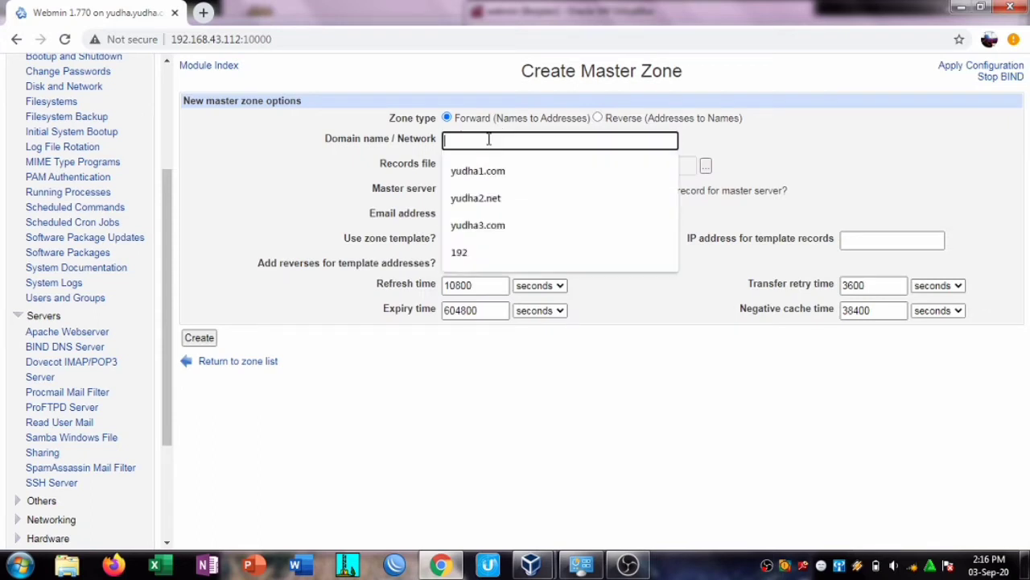
pyautogui.write('yudha')
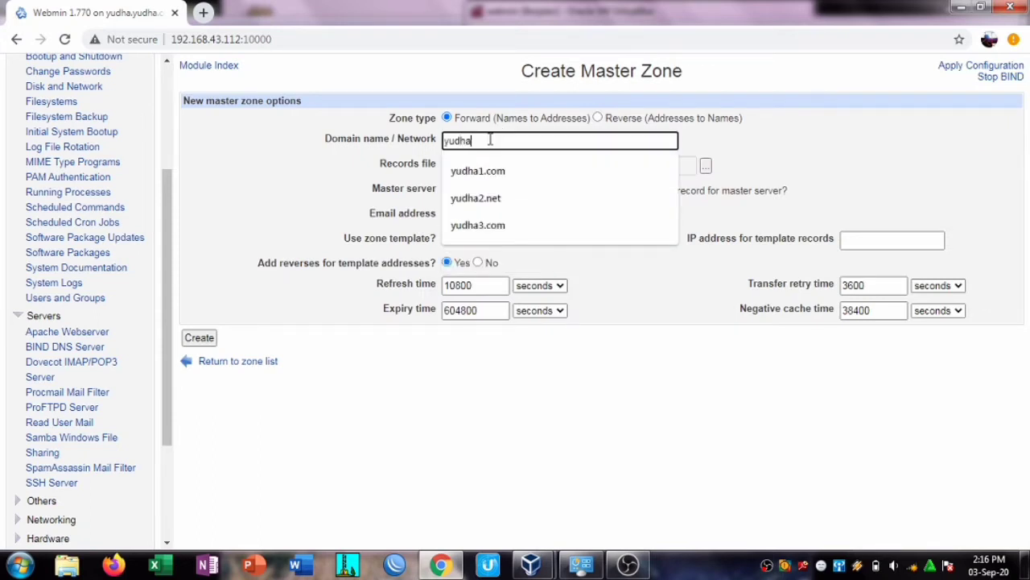
pyautogui.write('1.com')
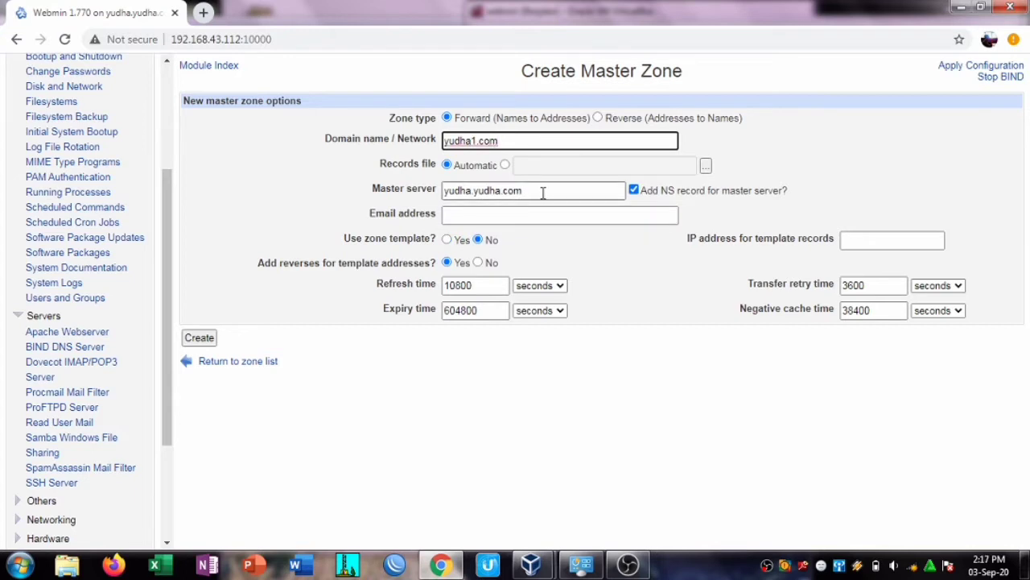
pyautogui.moveTo(544, 193); pyautogui.dragTo(430, 201)
pyautogui.write('yud')
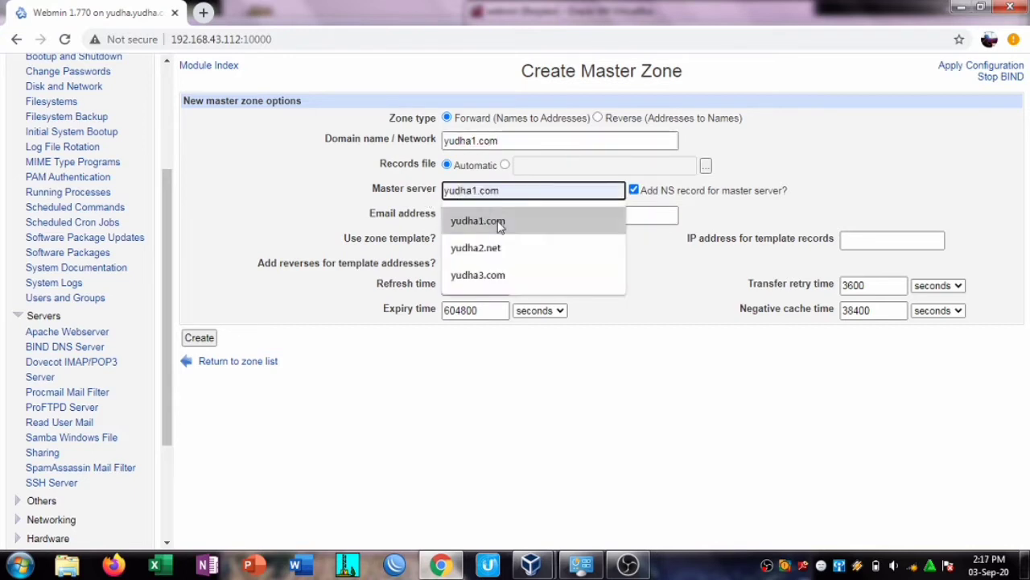
pyautogui.click(499, 224)
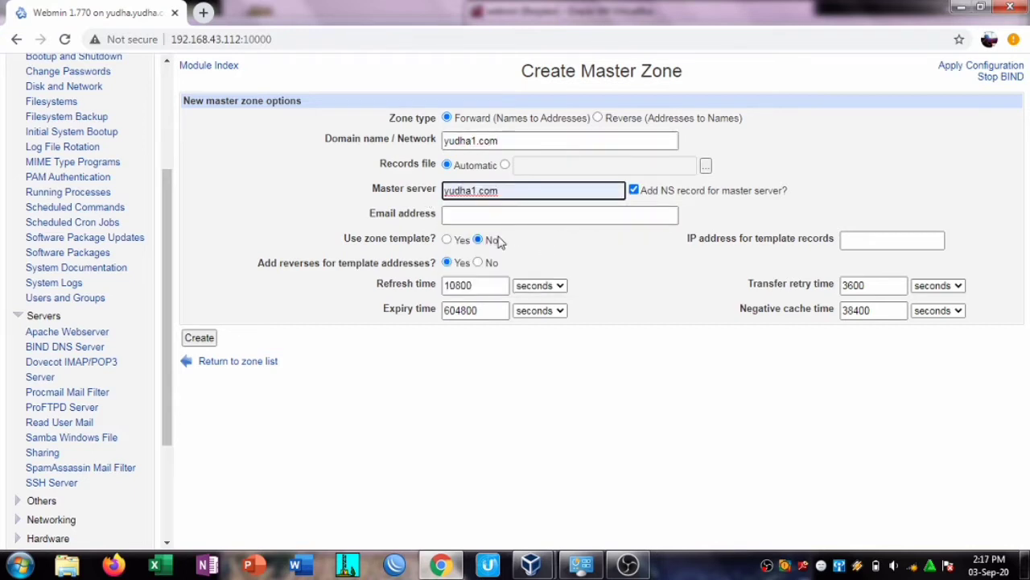
pyautogui.click(524, 213)
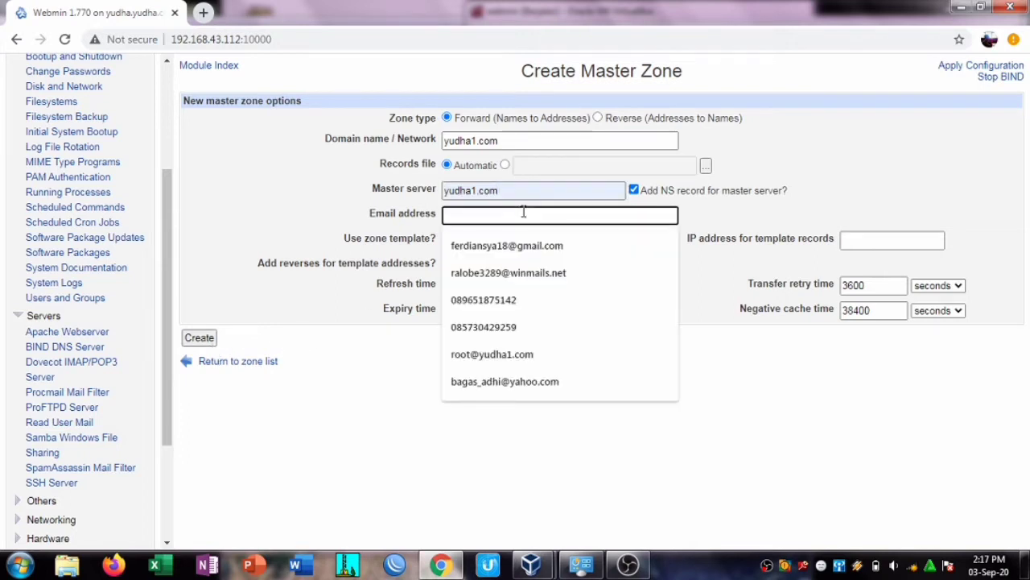
pyautogui.write('r')
pyautogui.click(531, 271)
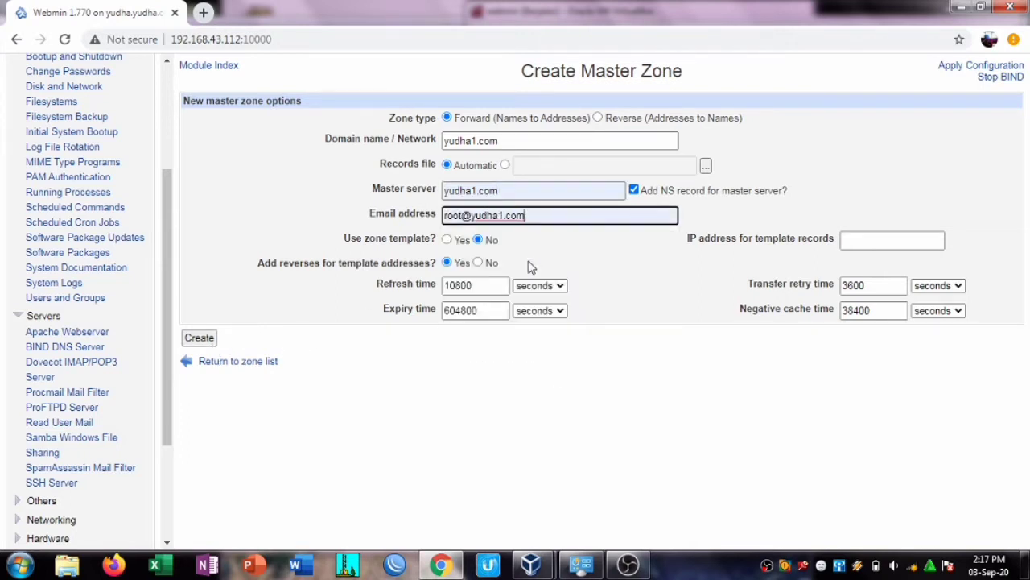
pyautogui.click(848, 242)
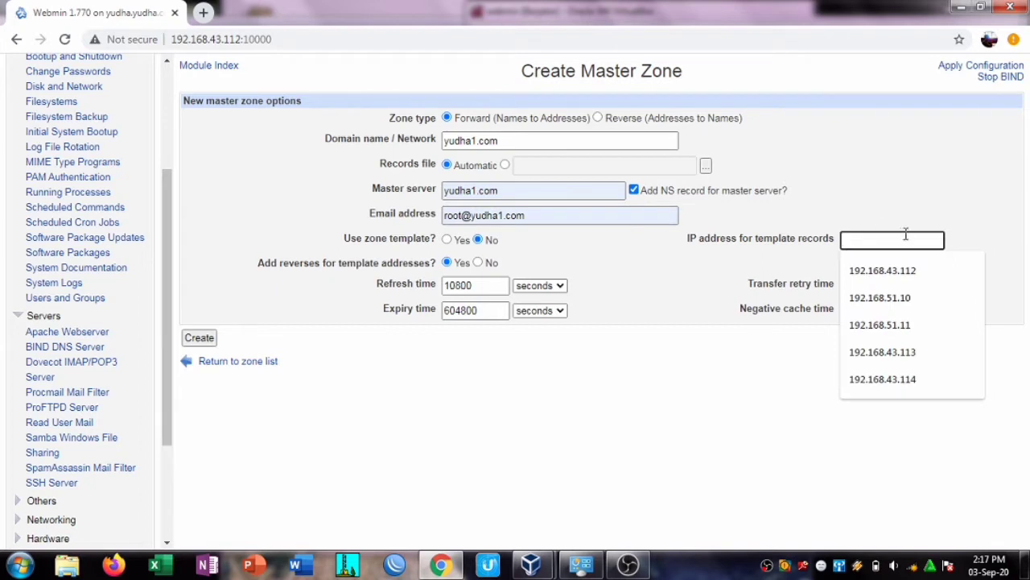
pyautogui.click(909, 274)
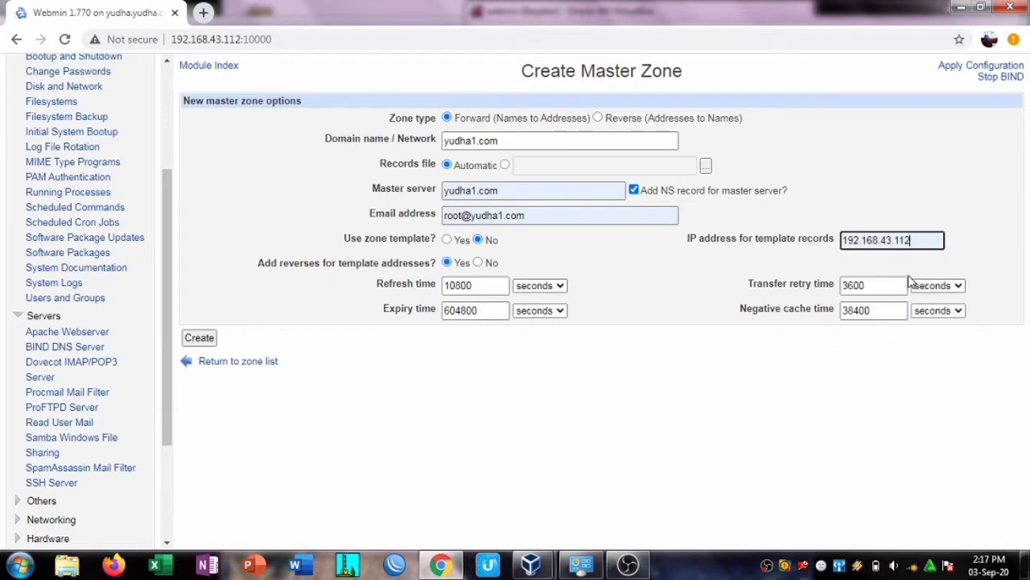
pyautogui.click(201, 340)
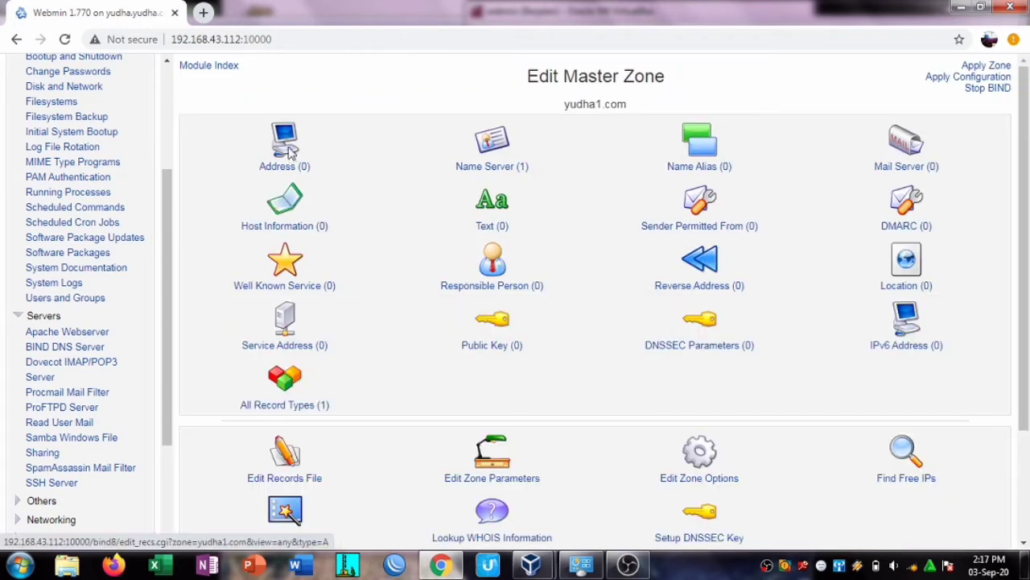
# Step: Add an address record for yudha1.com pointing to 192.168.43.112
pyautogui.click(289, 148)
pyautogui.click(341, 141)
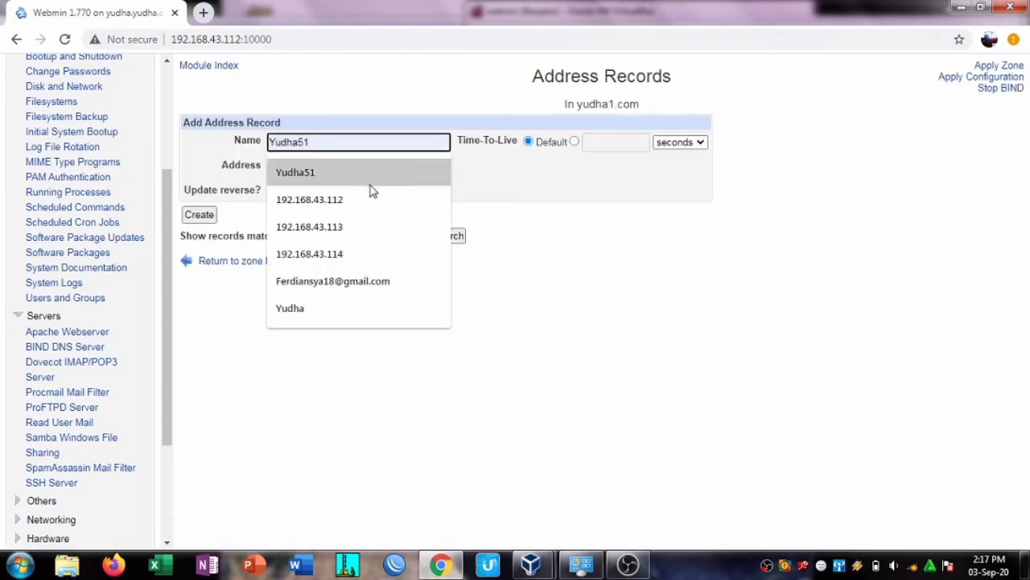
pyautogui.click(372, 197)
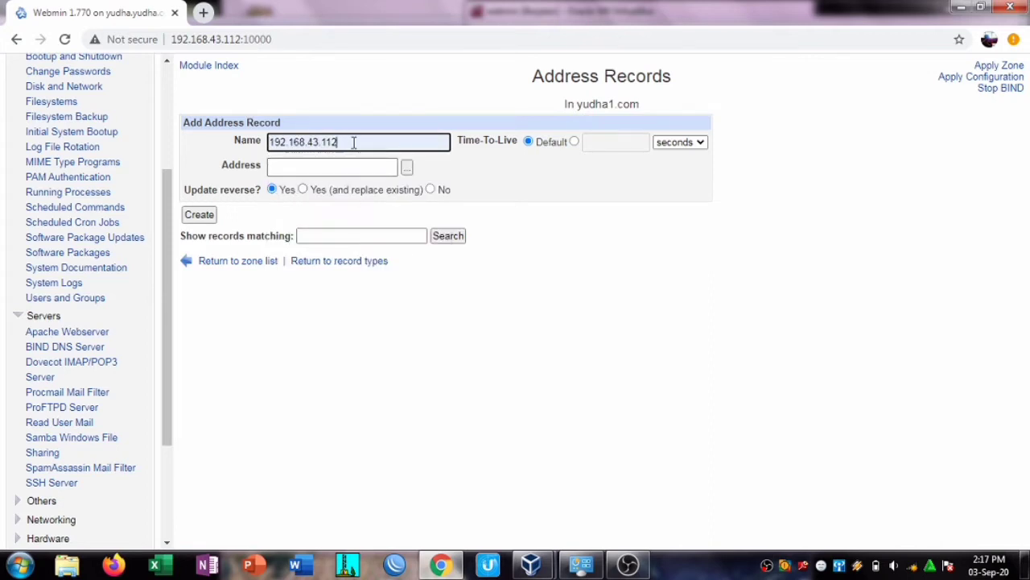
pyautogui.moveTo(353, 143); pyautogui.dragTo(256, 149)
pyautogui.hotkey('ctrl', 'x')
pyautogui.click(338, 168)
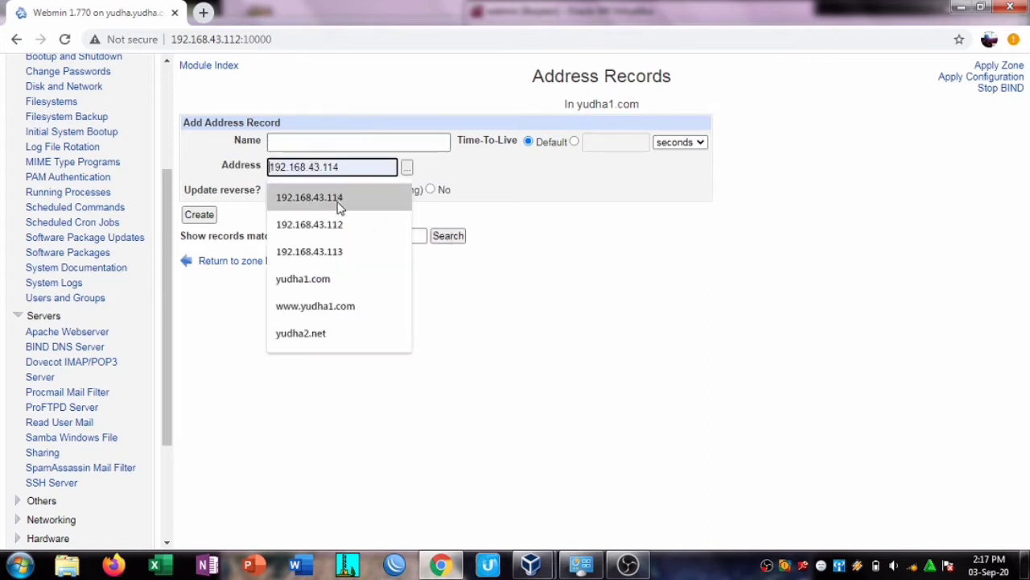
pyautogui.click(338, 224)
pyautogui.click(199, 215)
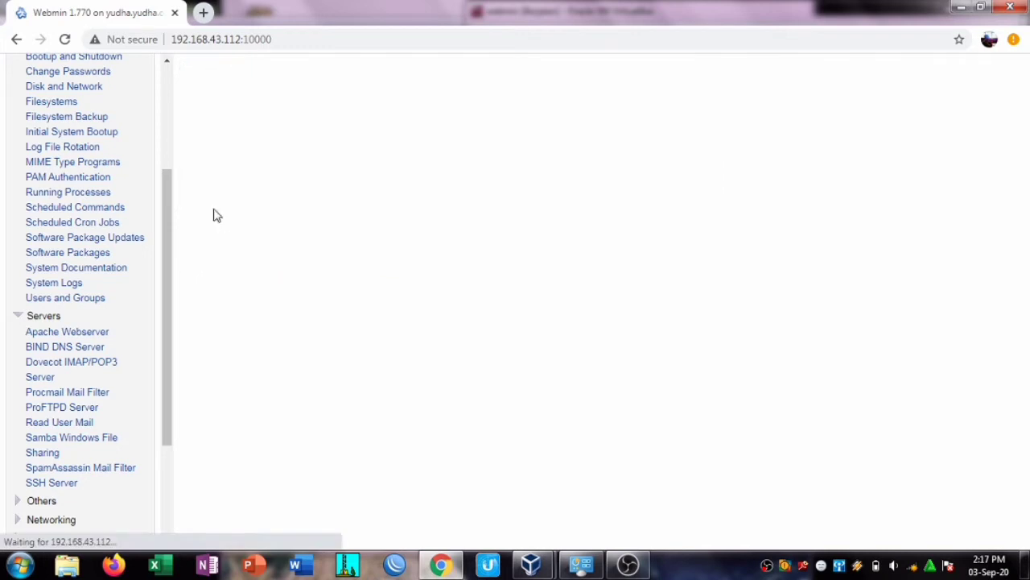
pyautogui.click(345, 141)
pyautogui.write('2')
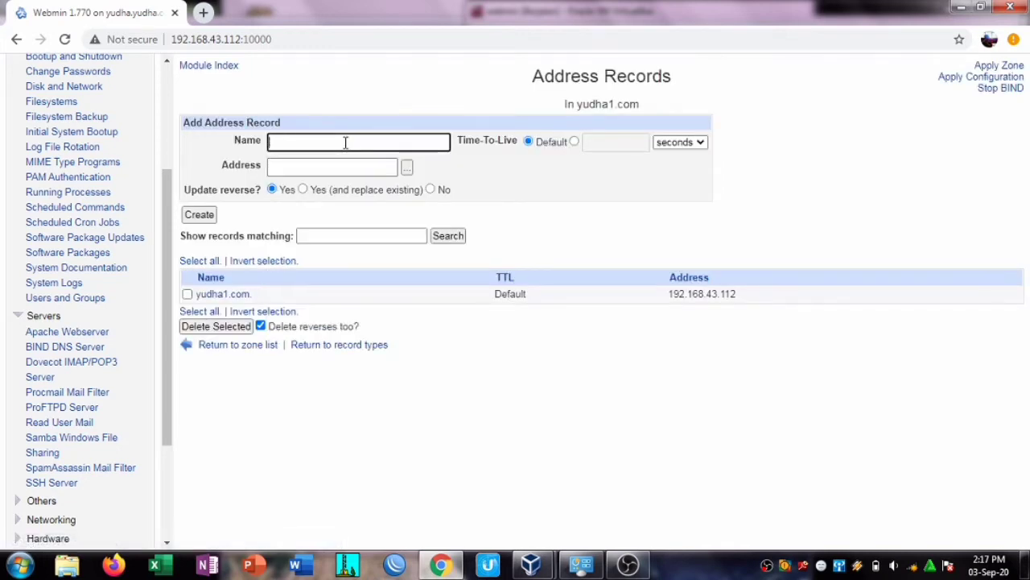
pyautogui.write('www.yudha1.com')
pyautogui.click(347, 201)
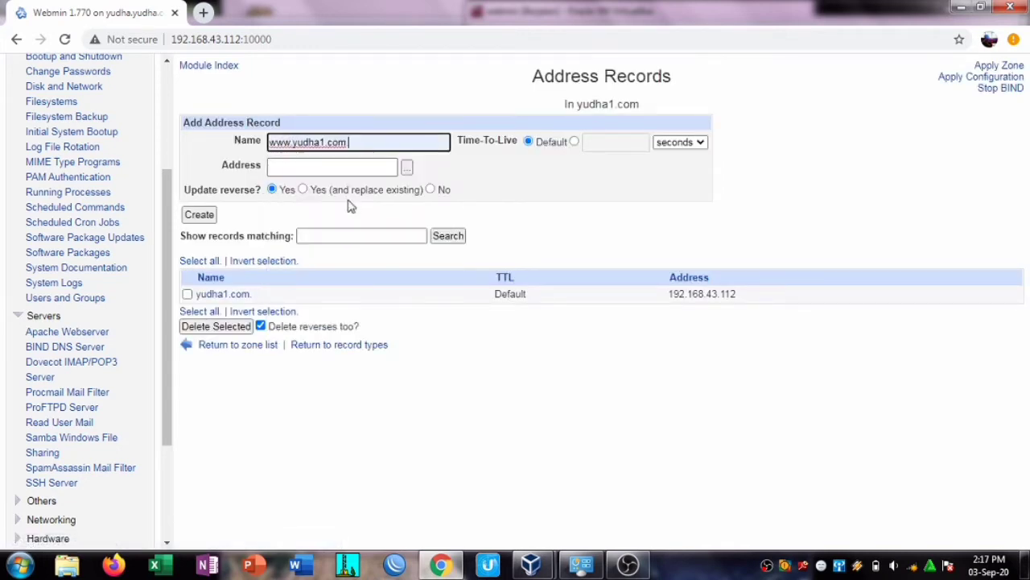
pyautogui.click(339, 166)
pyautogui.click(348, 206)
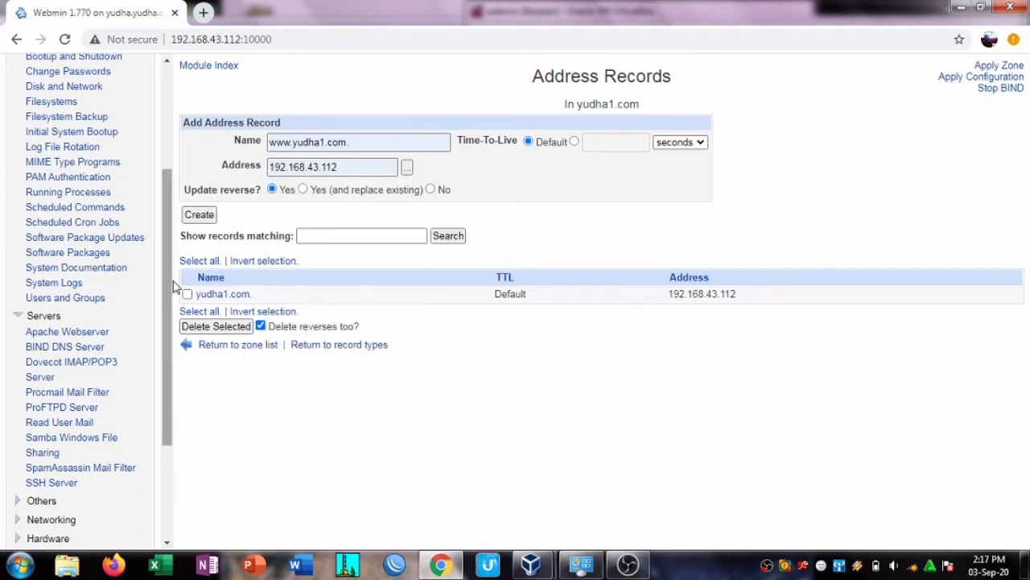
pyautogui.press('Return')
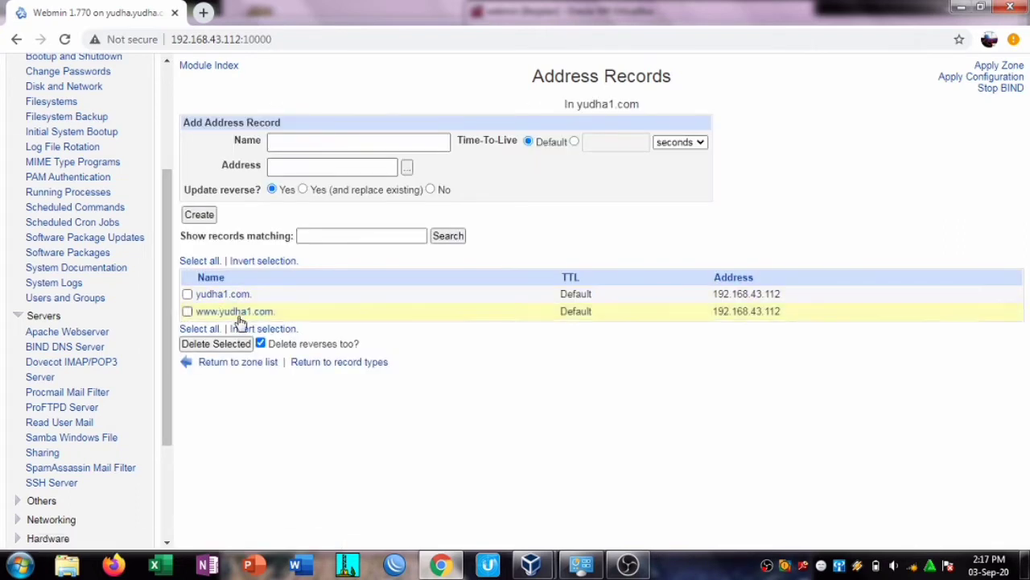
pyautogui.click(225, 364)
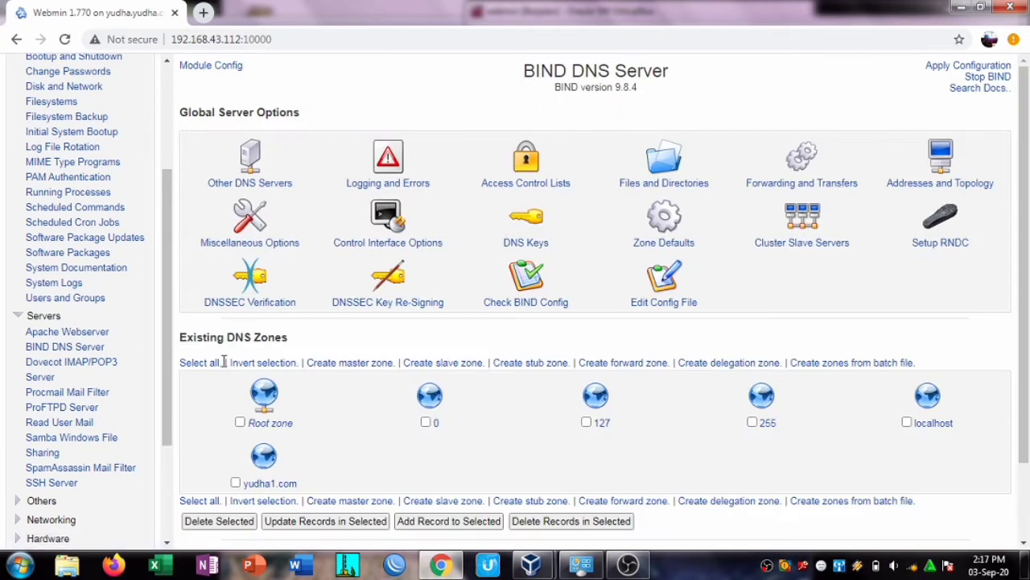
# Step: Start a new master zone with domain yudha2.net and master server yudha2.net
pyautogui.click(369, 364)
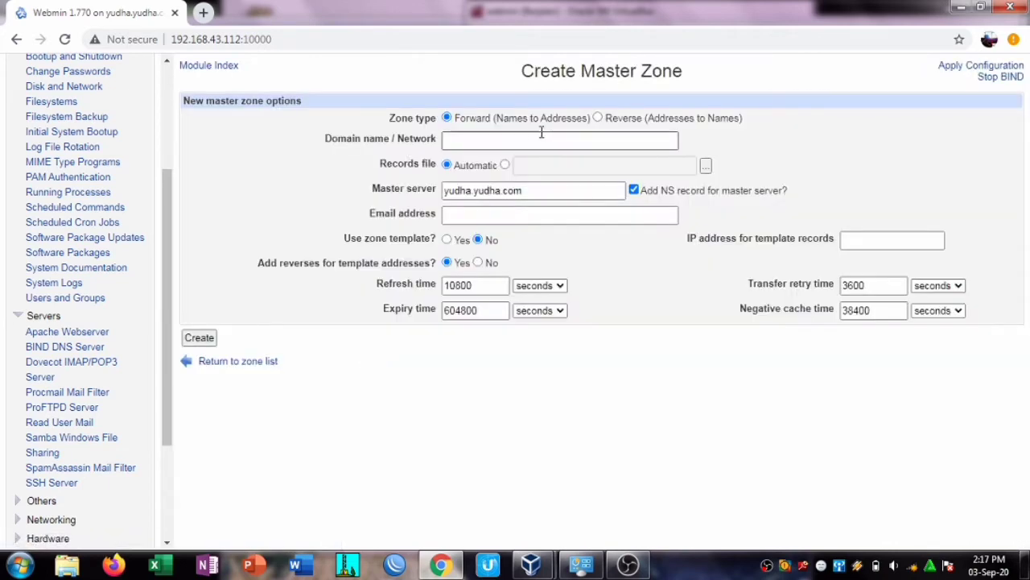
pyautogui.click(511, 141)
pyautogui.click(505, 193)
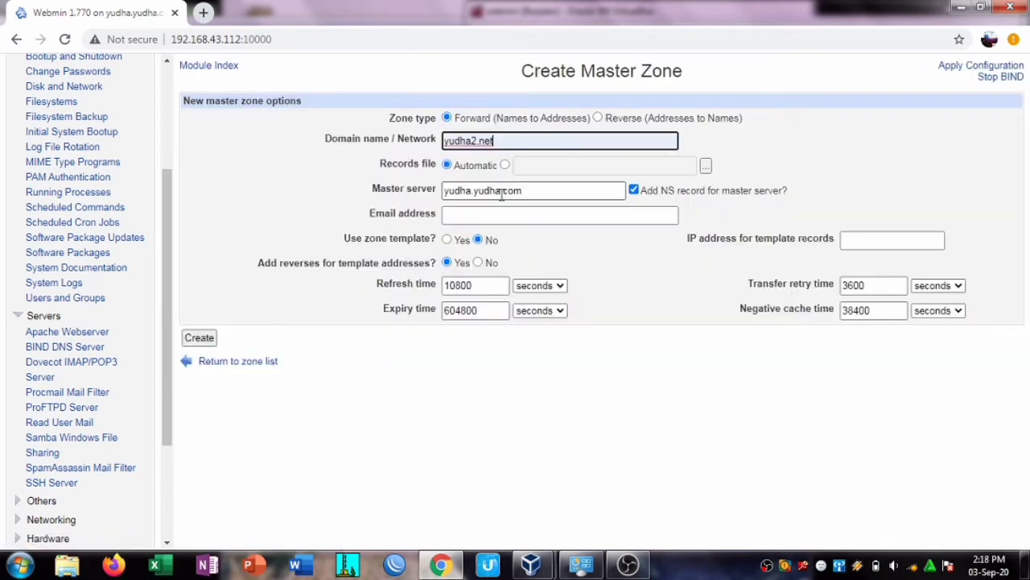
pyautogui.press('Tab')
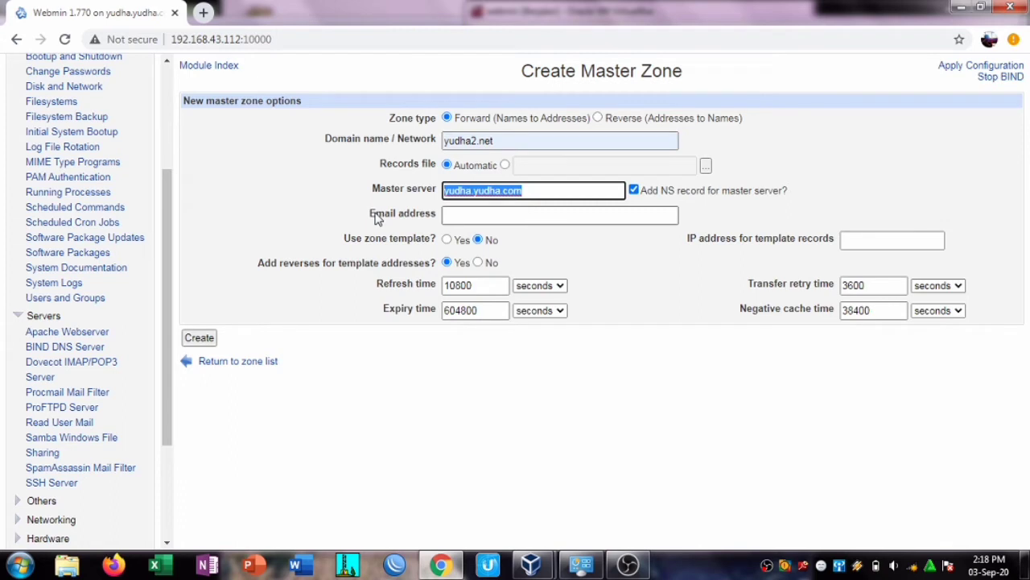
pyautogui.press('BackSpace')
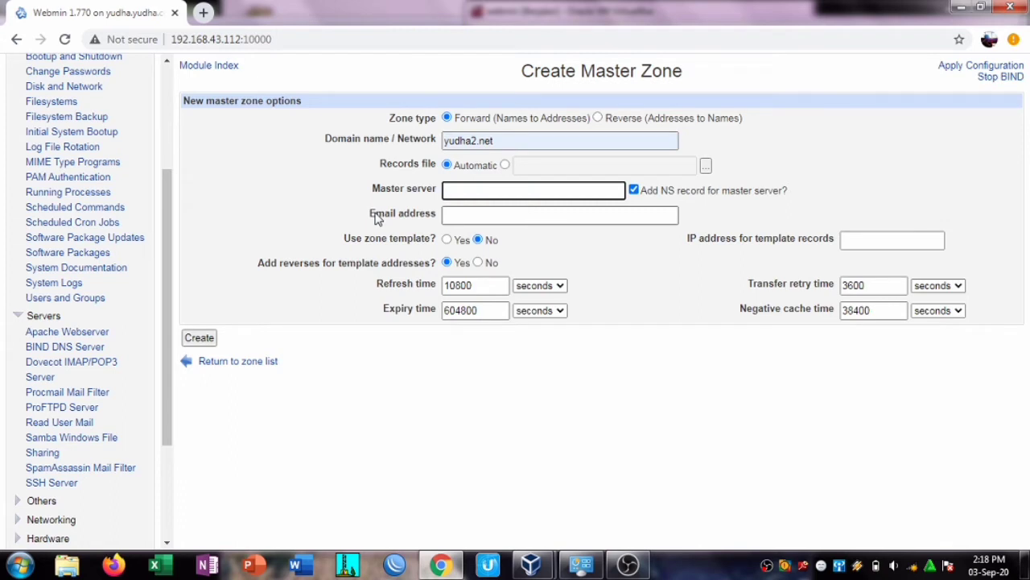
pyautogui.write('yudha2.net')
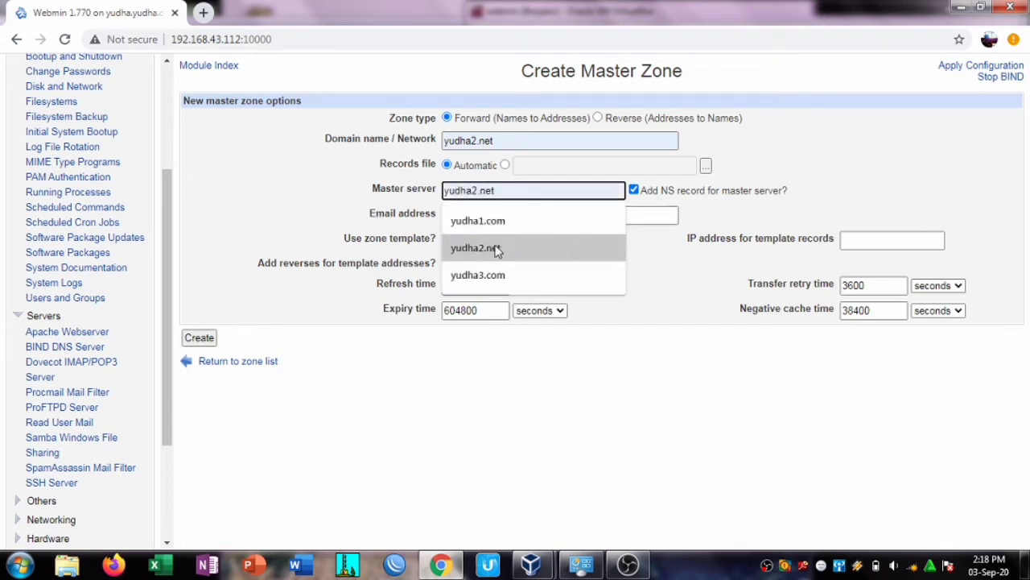
pyautogui.click(498, 243)
# Step: Fill in the root contact e-mail and template IP 192.168.43.113, then create the zone
pyautogui.click(504, 215)
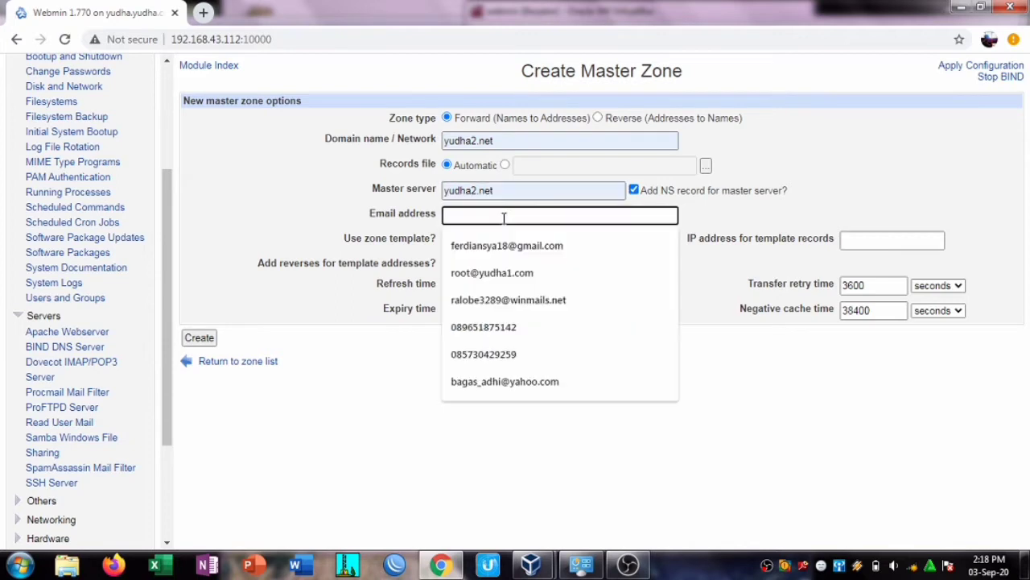
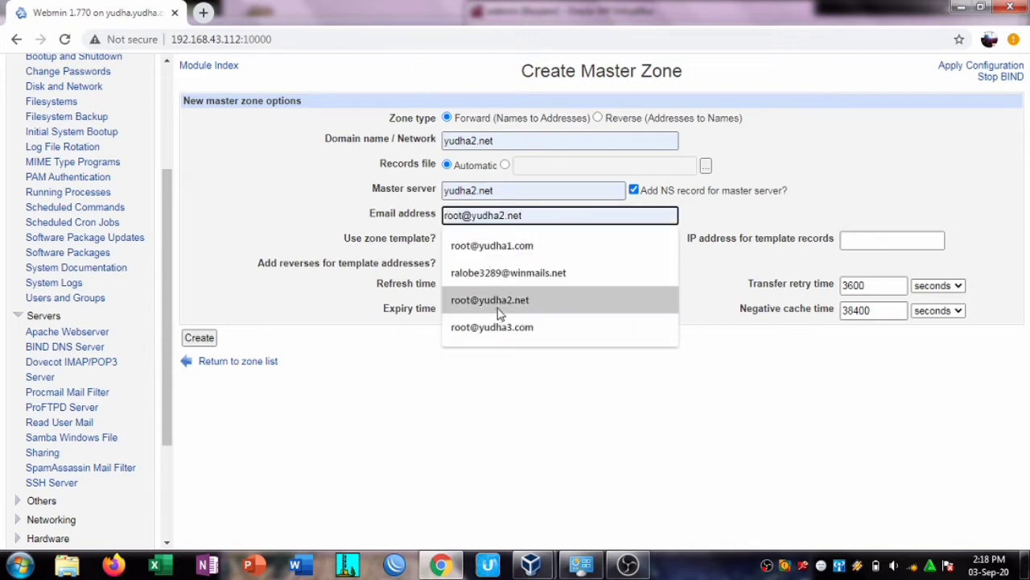
pyautogui.click(490, 299)
pyautogui.click(859, 238)
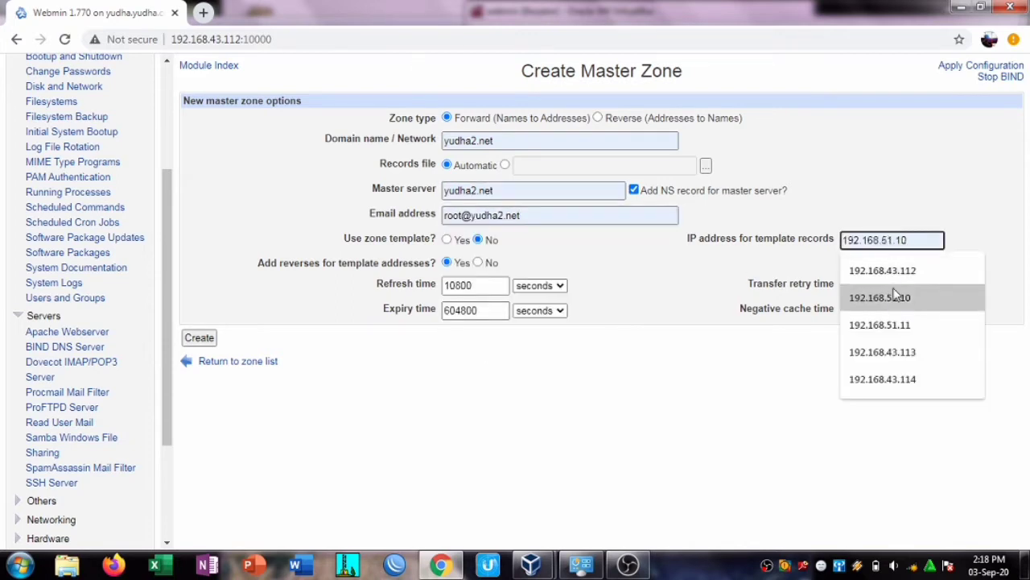
pyautogui.click(894, 352)
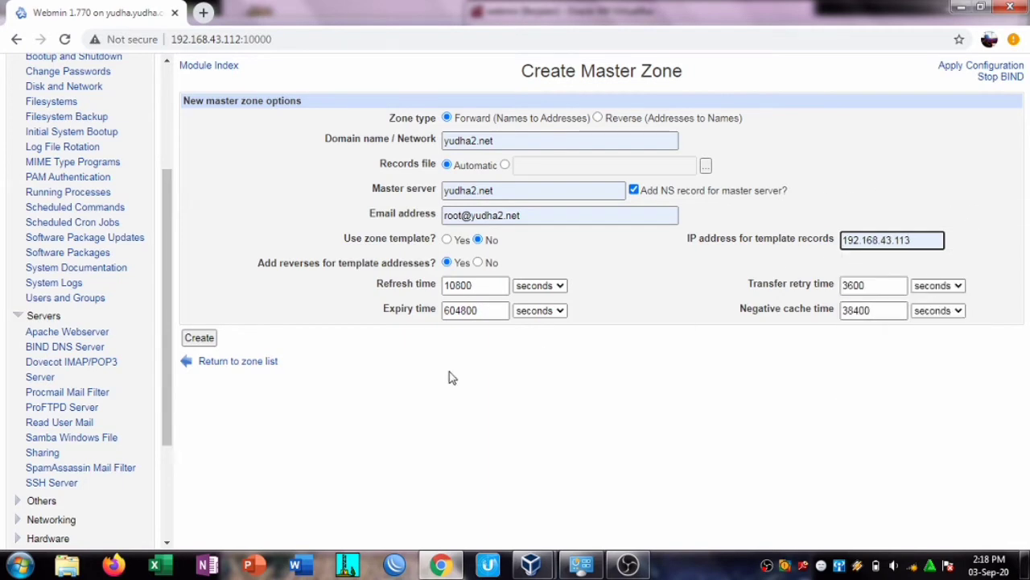
pyautogui.click(201, 338)
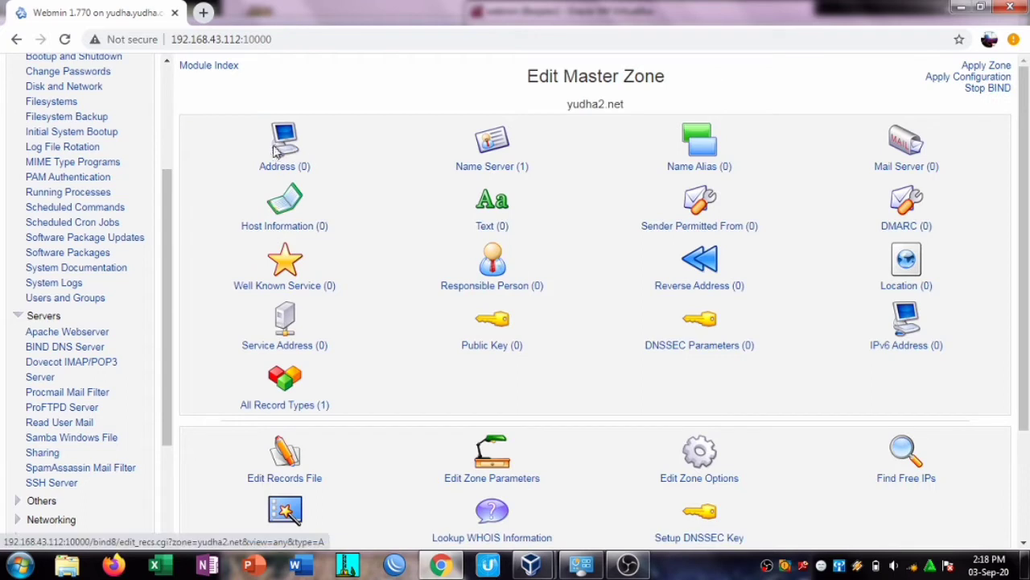
# Step: Add an address record for yudha2.net pointing to 192.168.43.113
pyautogui.click(282, 166)
pyautogui.click(341, 143)
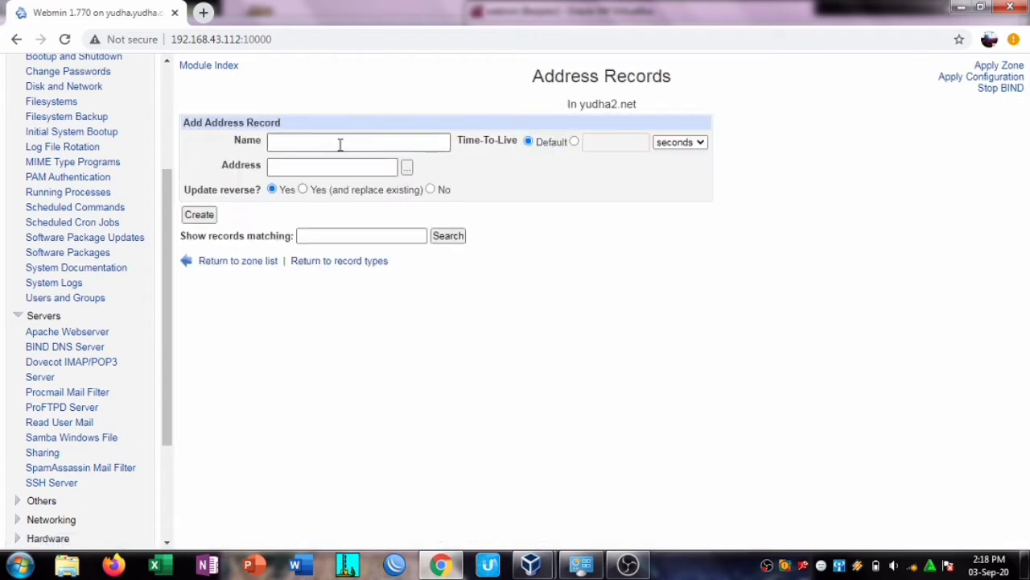
pyautogui.click(331, 168)
pyautogui.click(348, 250)
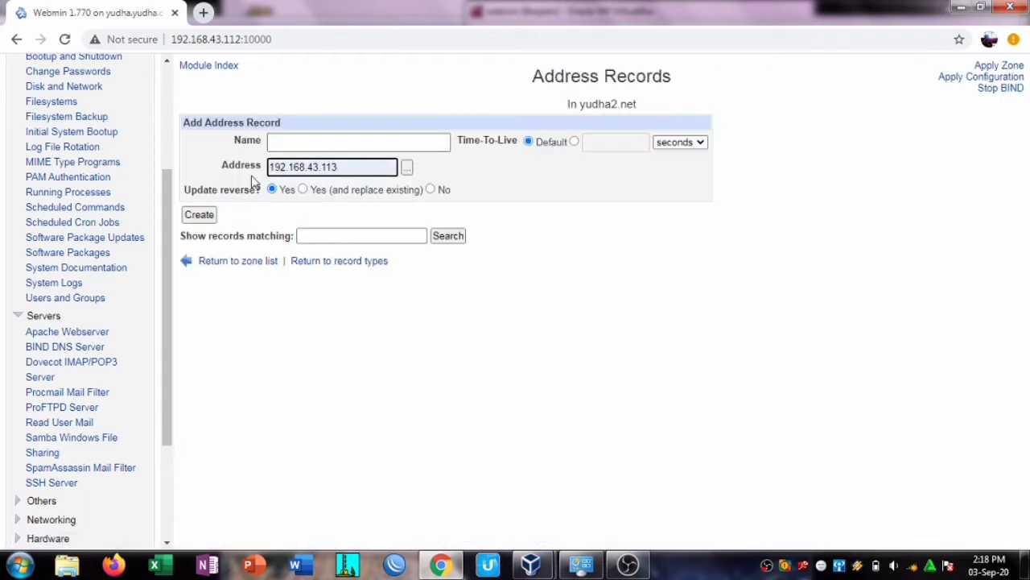
pyautogui.click(201, 215)
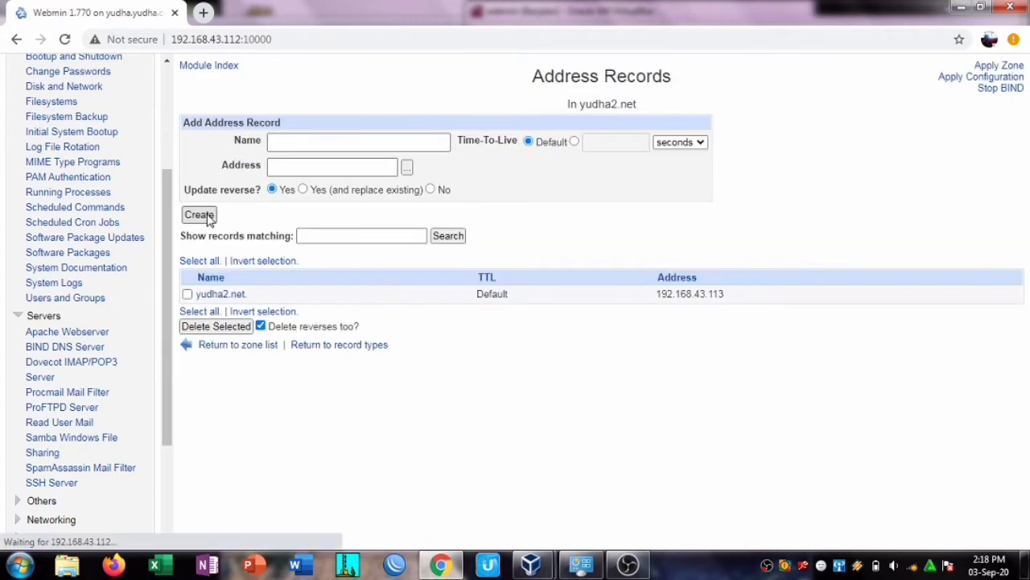
pyautogui.click(320, 135)
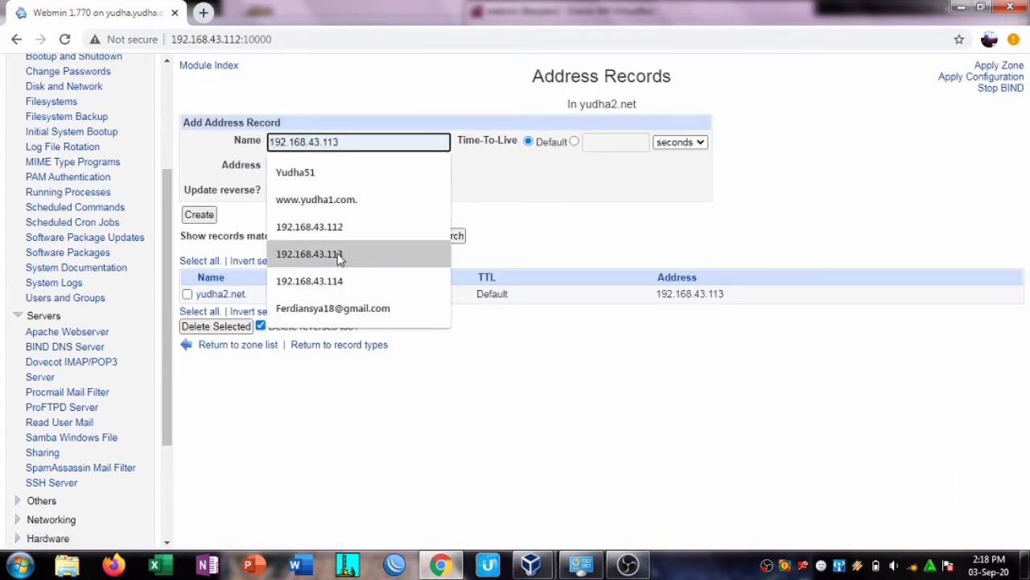
pyautogui.write('www.yudha2.net')
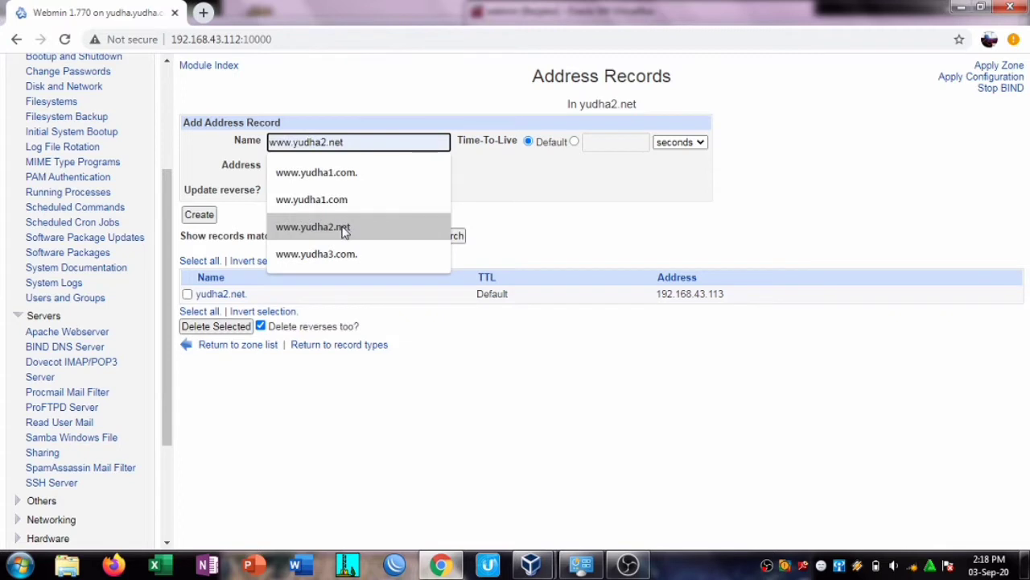
pyautogui.click(344, 228)
pyautogui.click(355, 166)
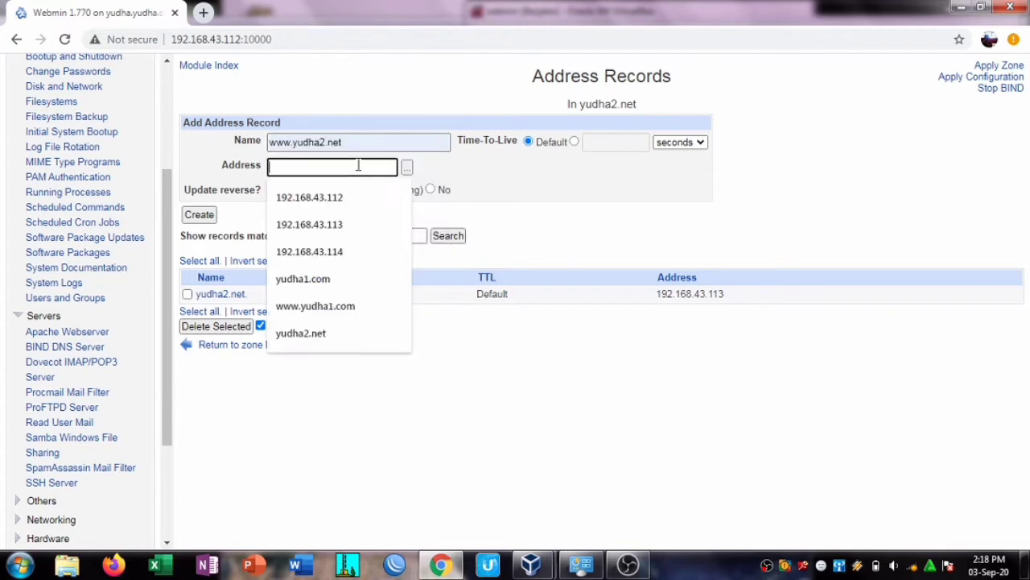
pyautogui.click(351, 225)
pyautogui.click(199, 214)
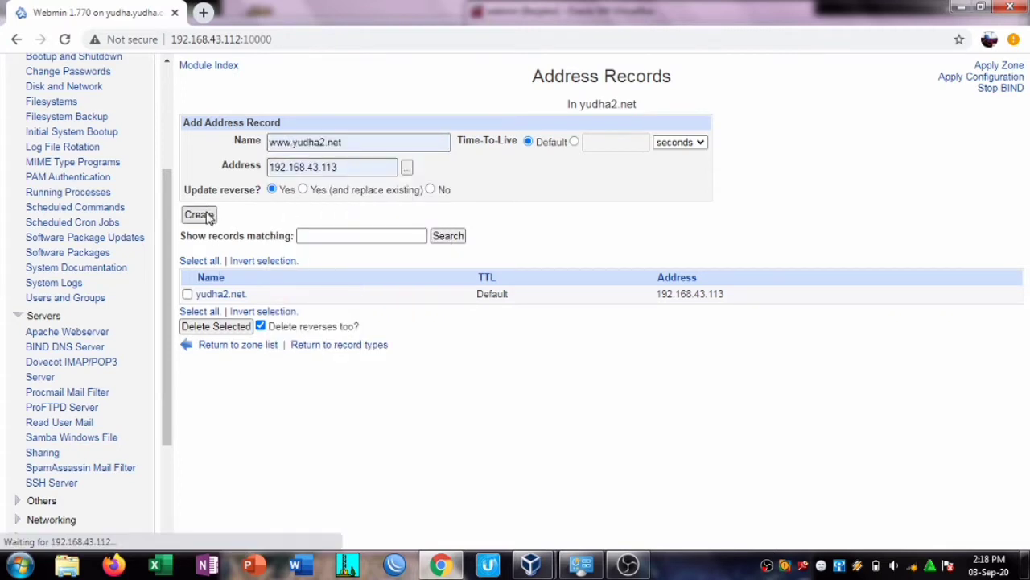
pyautogui.click(187, 311)
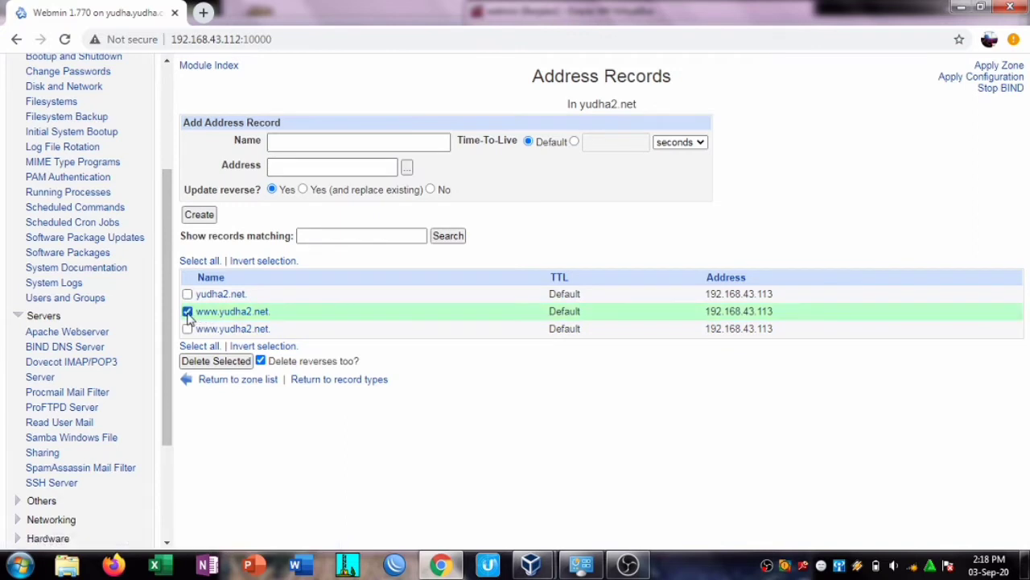
pyautogui.click(231, 363)
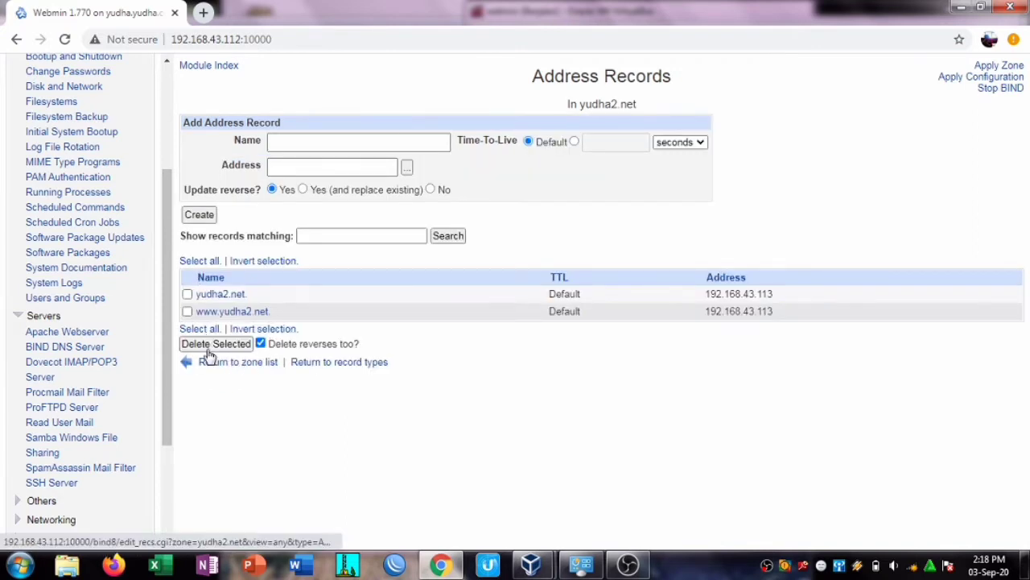
pyautogui.click(238, 363)
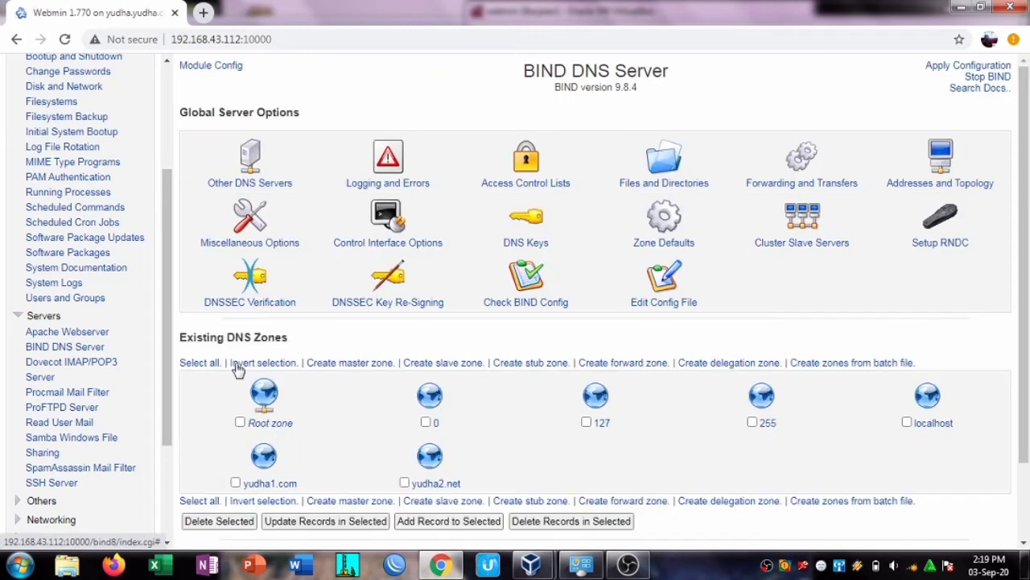
# Step: Start a new master zone with domain yudha3.com and master server yudha3.com
pyautogui.click(374, 364)
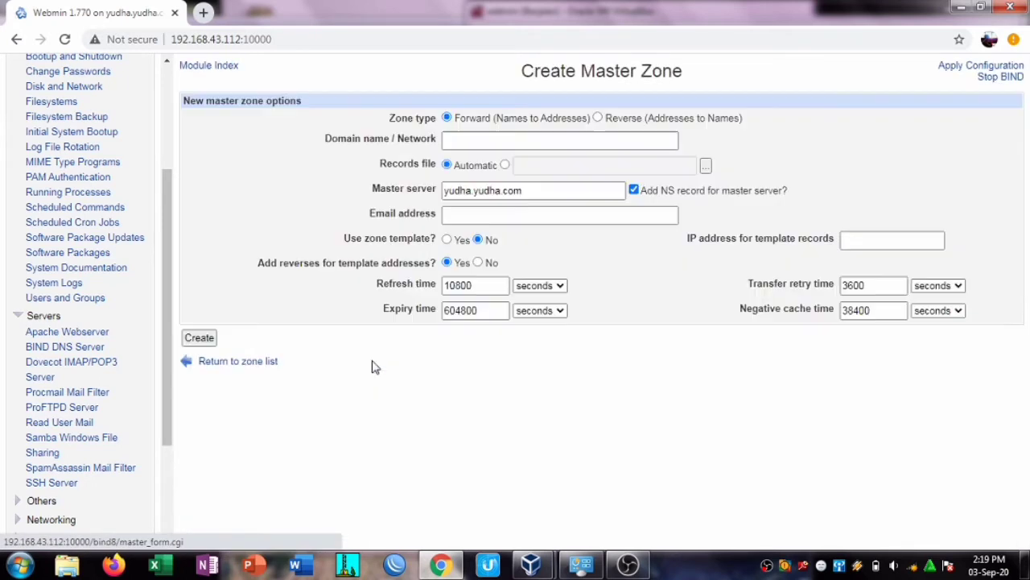
pyautogui.click(503, 142)
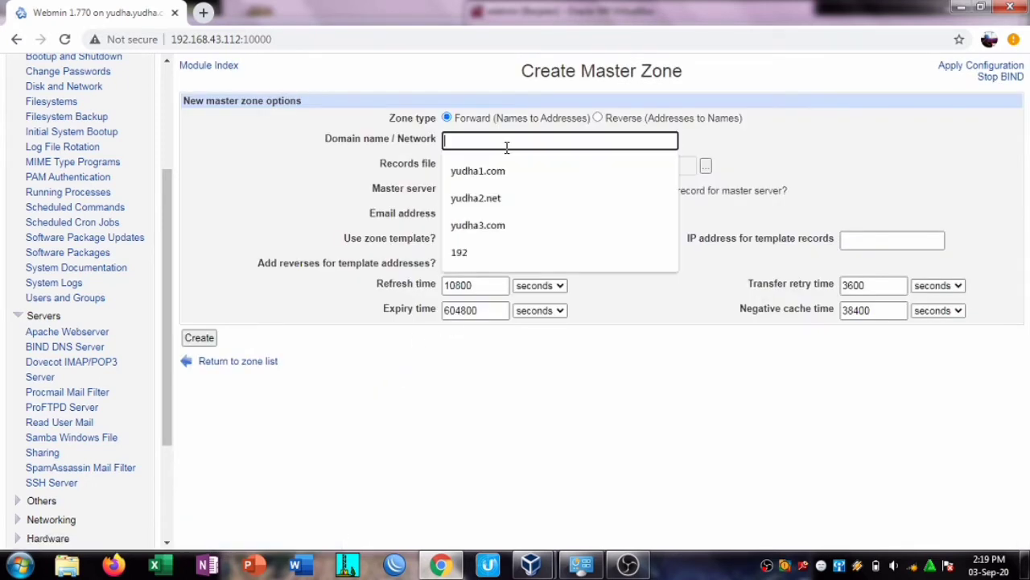
pyautogui.click(508, 219)
pyautogui.tripleClick(483, 191)
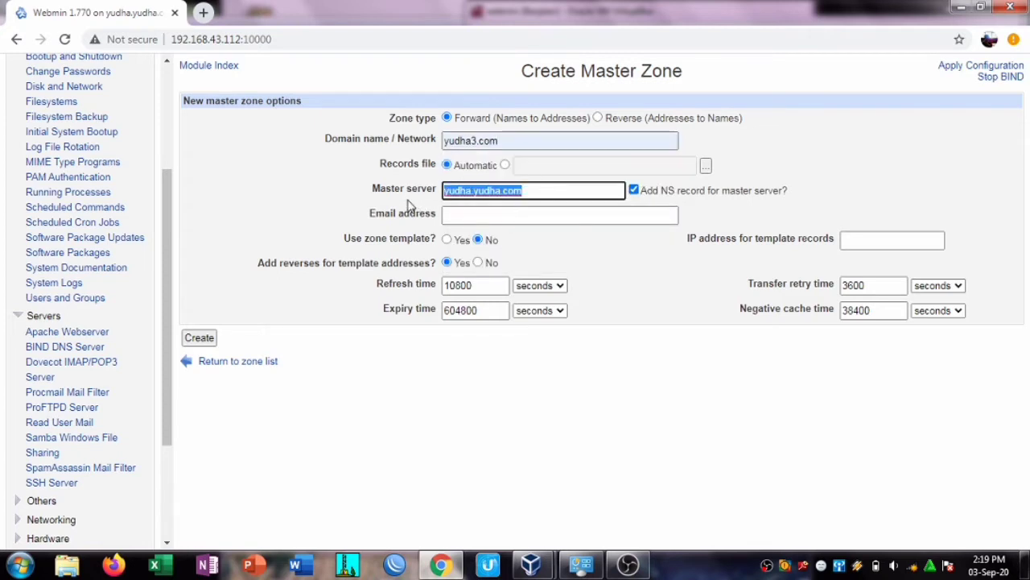
pyautogui.press('BackSpace')
pyautogui.click(478, 191)
pyautogui.click(541, 274)
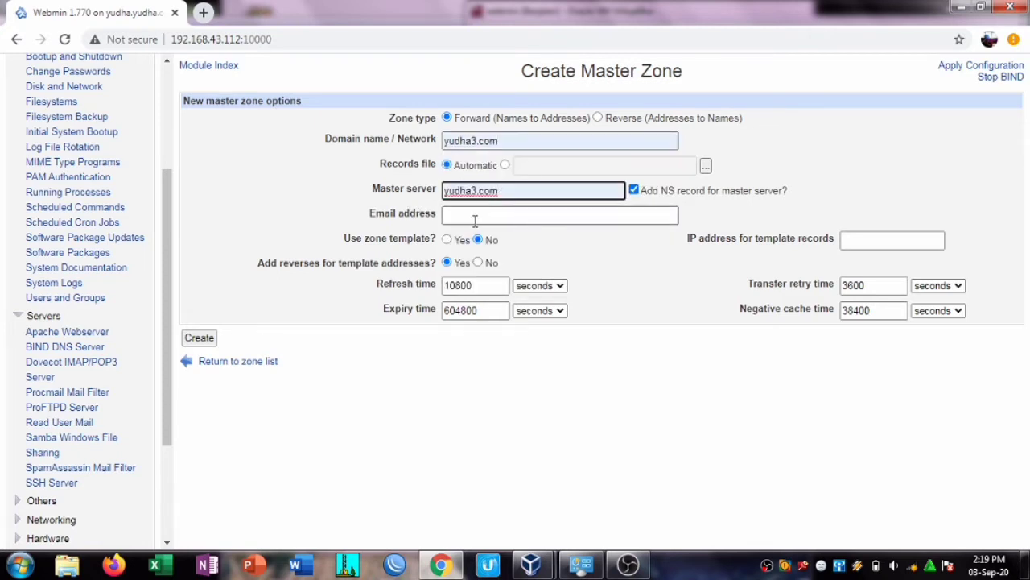
# Step: Fill in the root admin e-mail and template IP 192.168.43.114, then create the zone
pyautogui.click(548, 216)
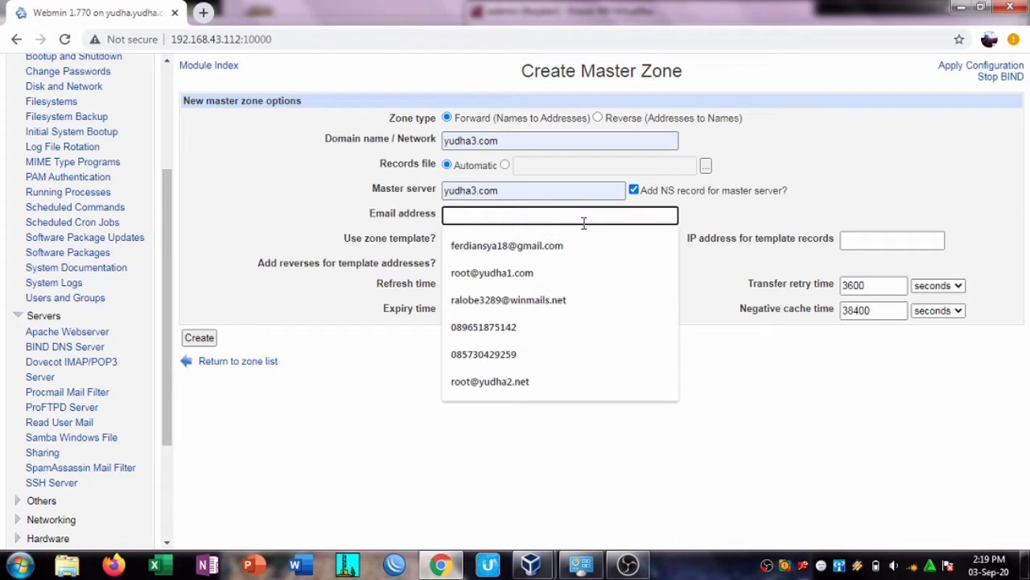
pyautogui.click(533, 329)
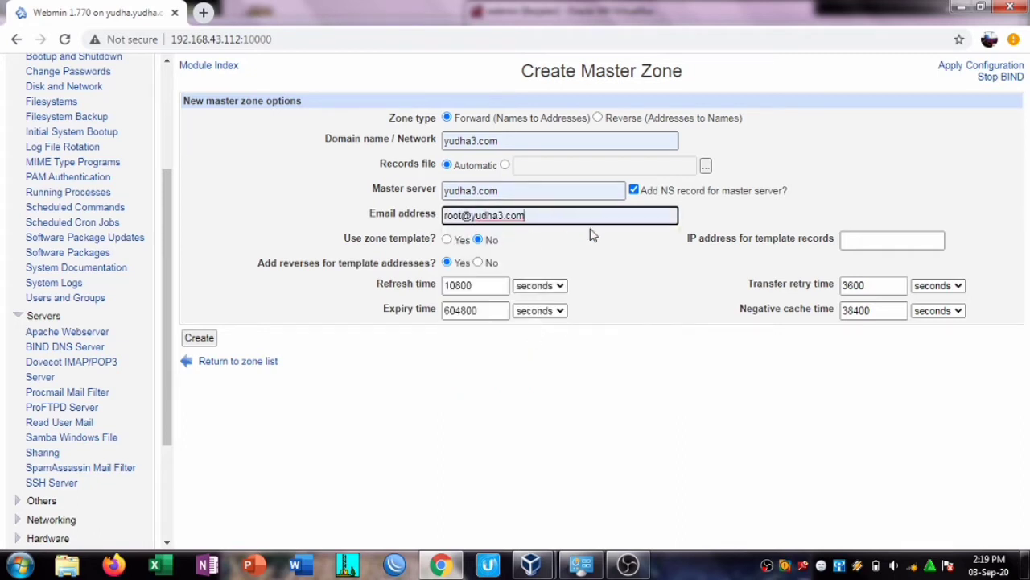
pyautogui.click(889, 238)
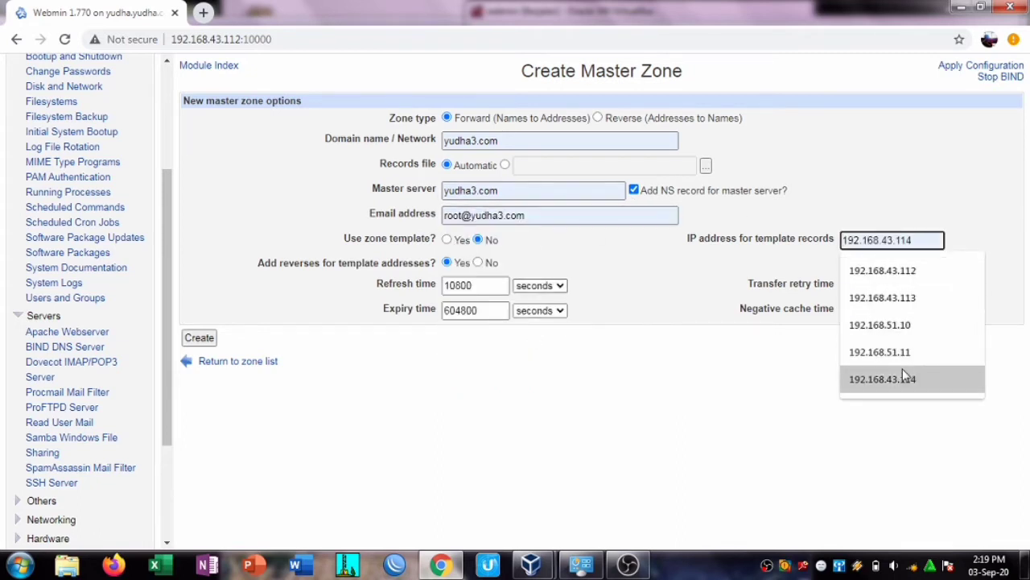
pyautogui.click(902, 369)
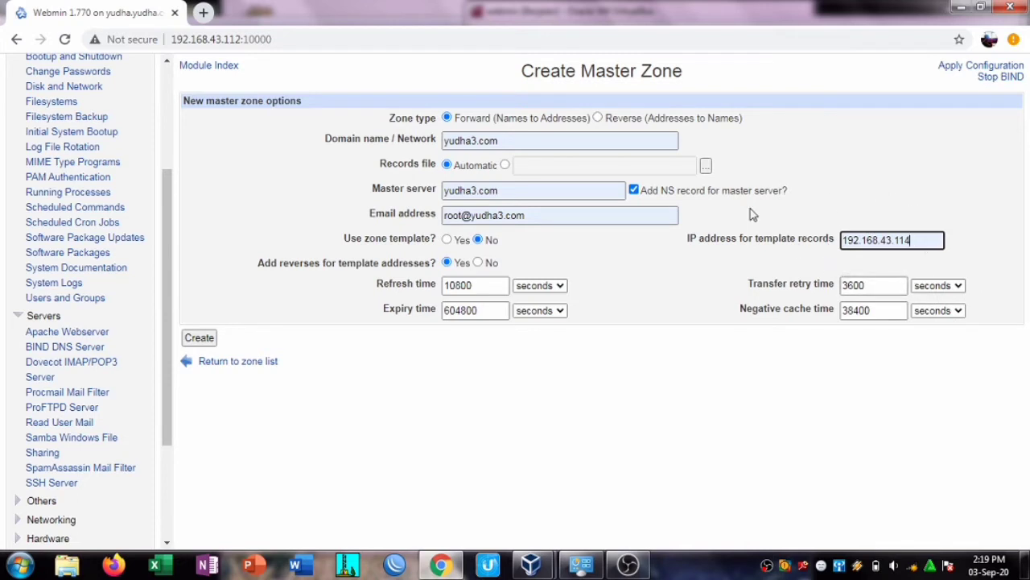
pyautogui.click(208, 338)
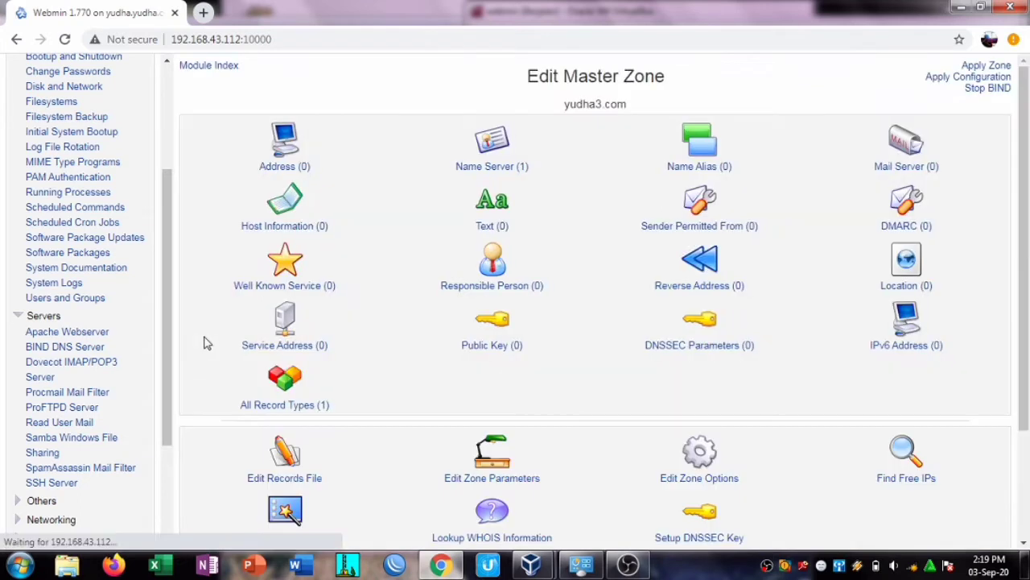
# Step: Add a blank-name address record yudha3.com pointing to 192.168.43.114
pyautogui.click(292, 163)
pyautogui.click(333, 144)
pyautogui.click(249, 169)
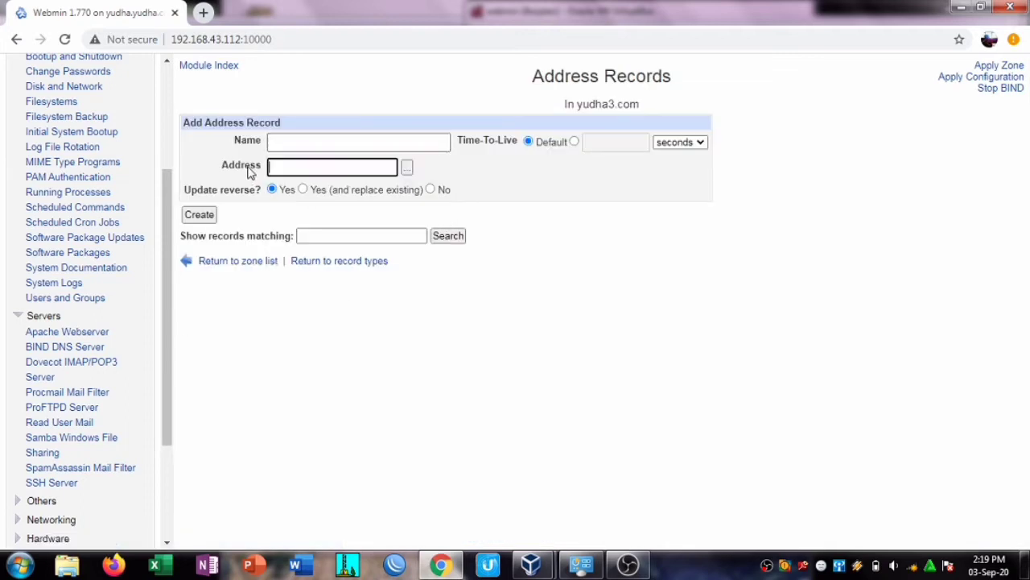
pyautogui.click(284, 166)
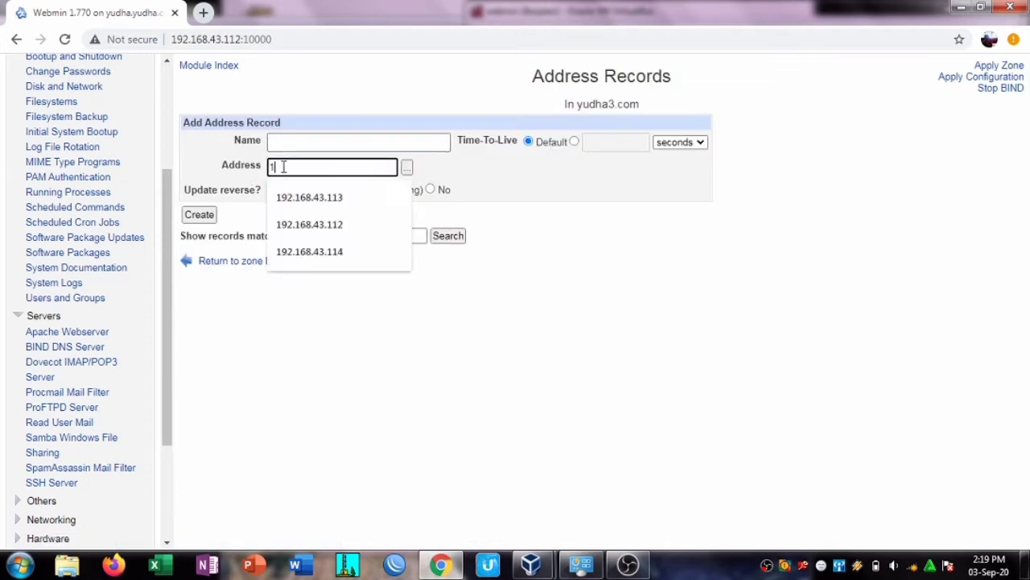
pyautogui.click(313, 259)
pyautogui.click(329, 141)
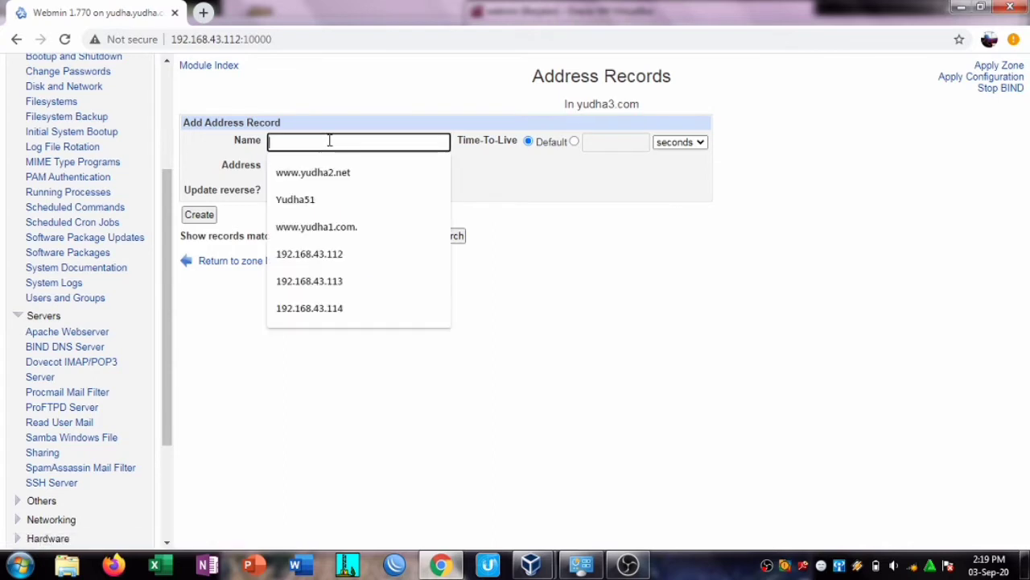
pyautogui.click(199, 214)
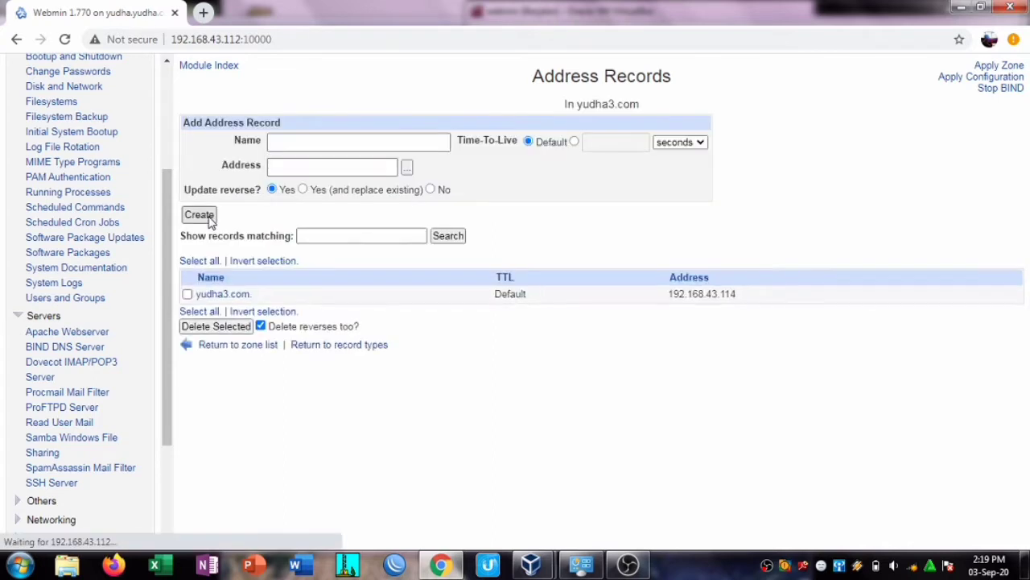
pyautogui.click(294, 165)
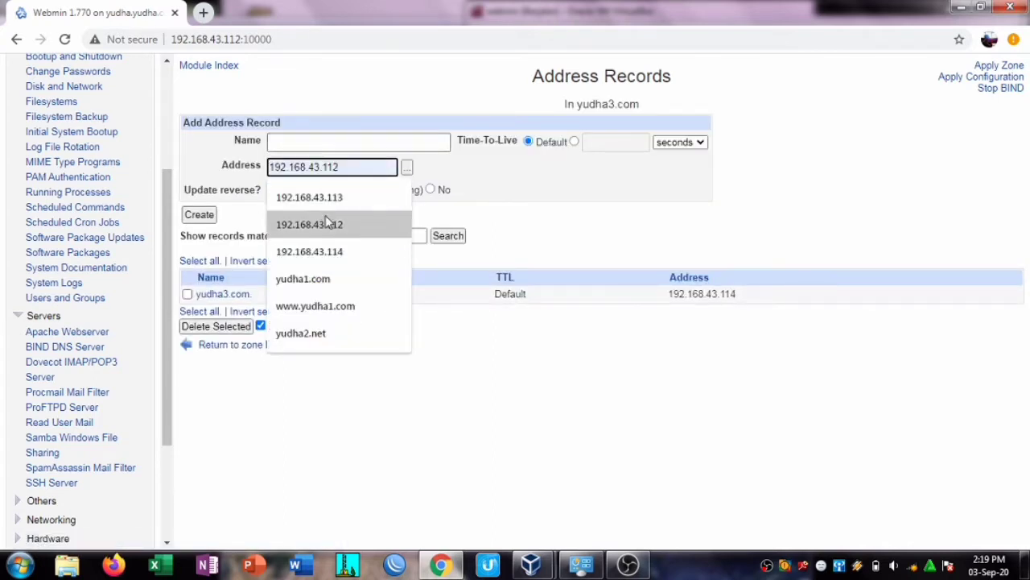
pyautogui.click(310, 250)
pyautogui.click(336, 144)
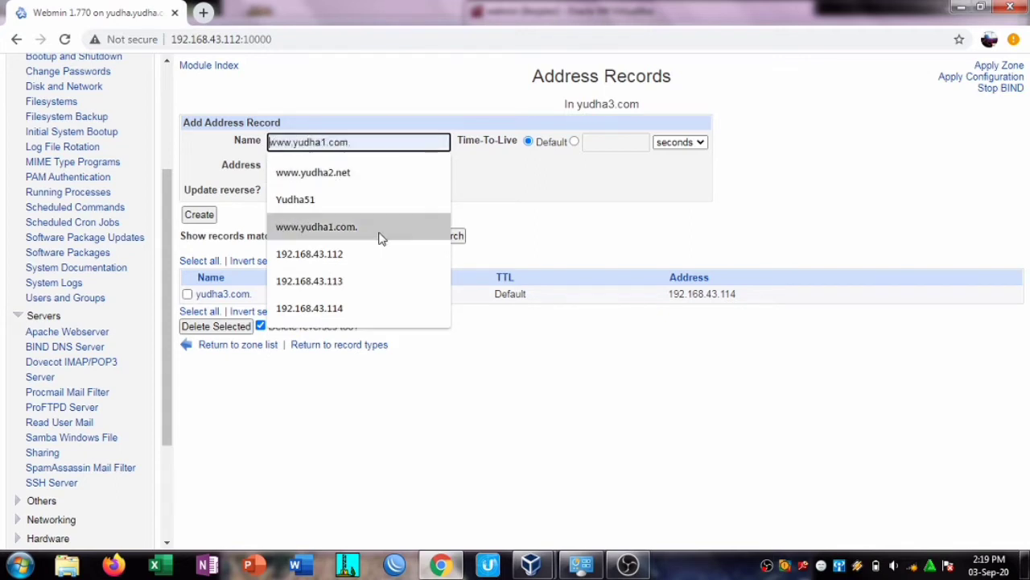
pyautogui.write('w')
pyautogui.click(357, 251)
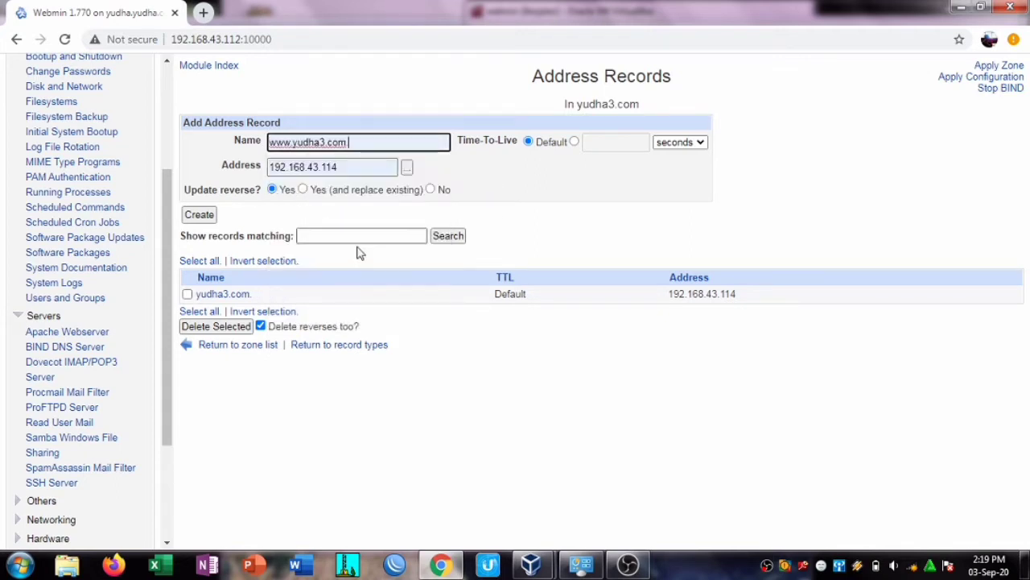
pyautogui.press('BackSpace')
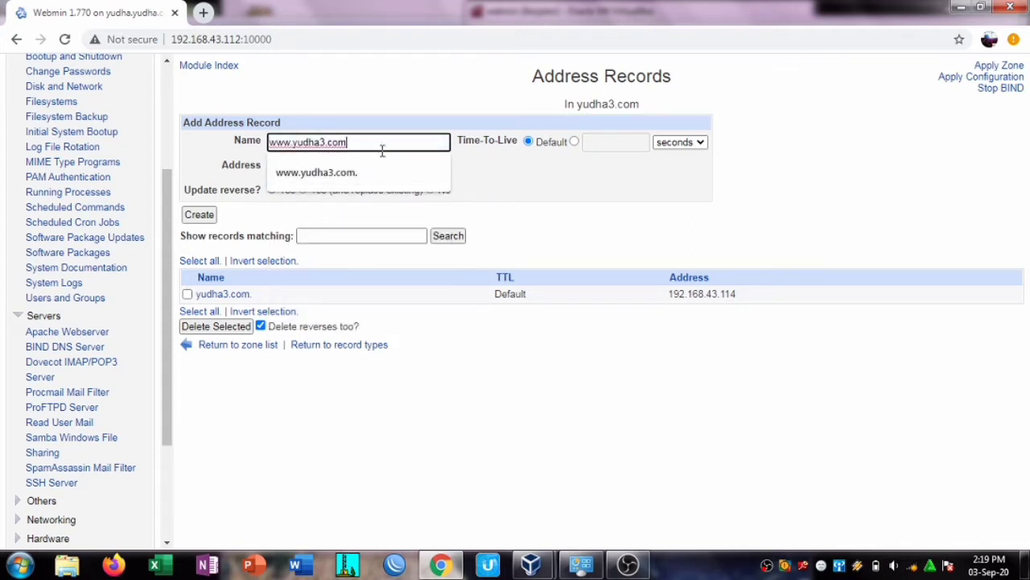
pyautogui.click(201, 215)
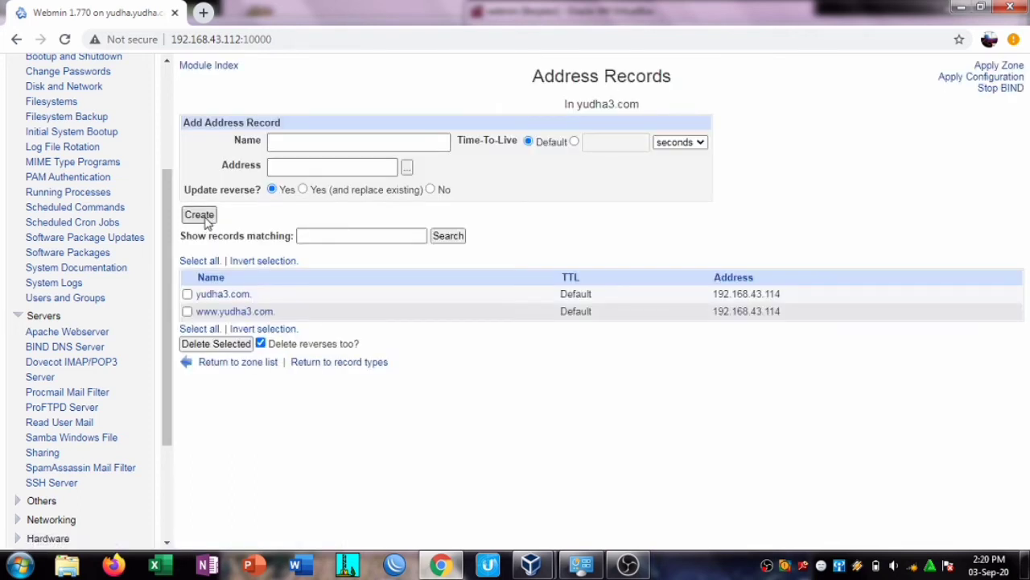
pyautogui.click(225, 361)
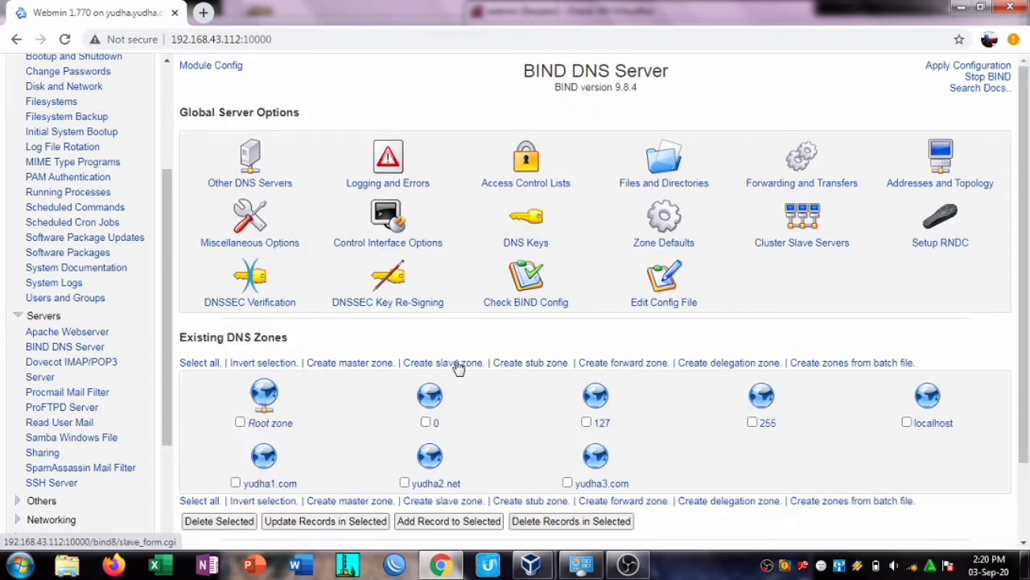
# Step: Start a new reverse master zone for network 192, clearing the old master server
pyautogui.click(373, 368)
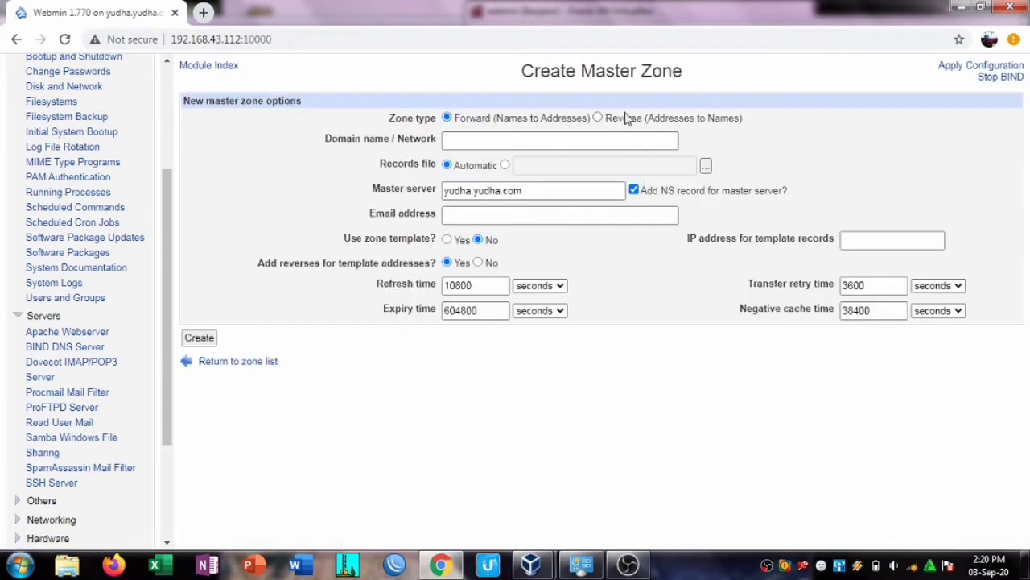
pyautogui.click(597, 118)
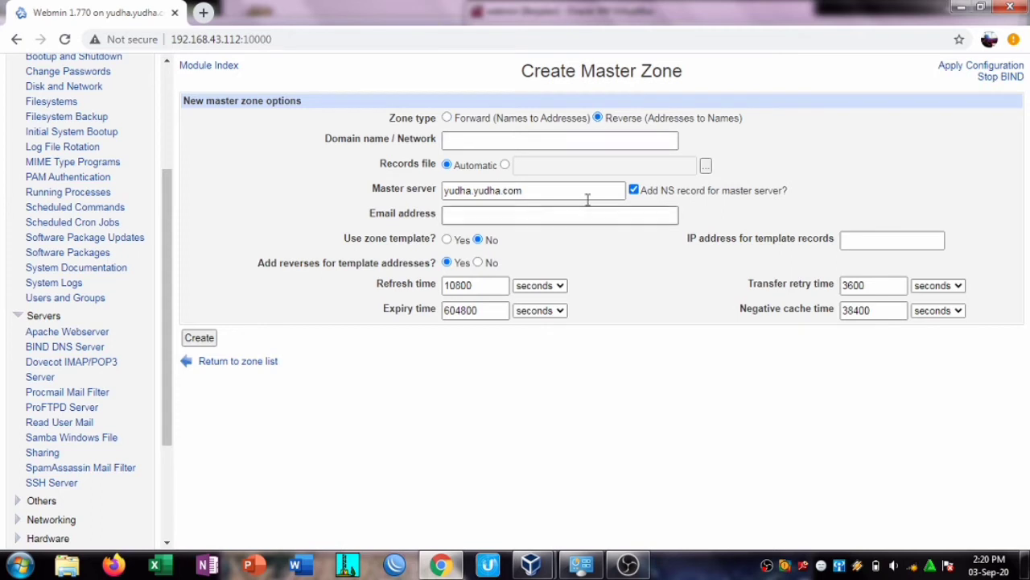
pyautogui.click(518, 142)
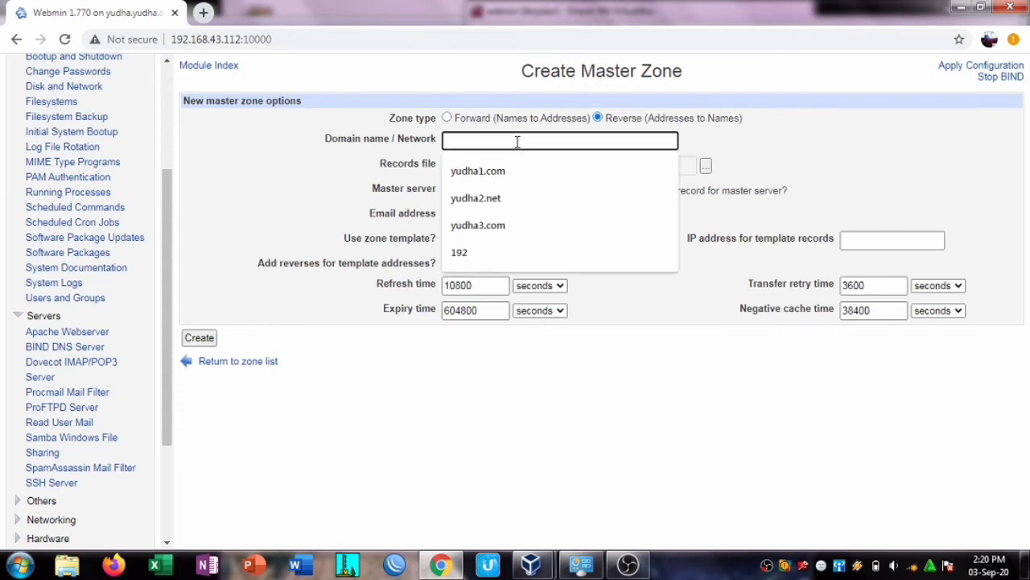
pyautogui.write('192')
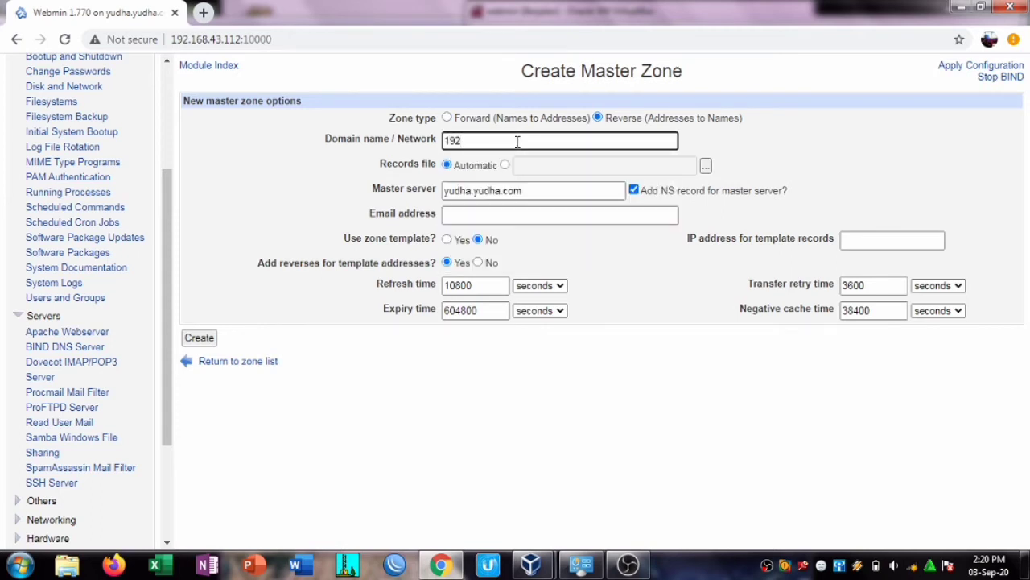
pyautogui.moveTo(525, 191); pyautogui.dragTo(410, 197)
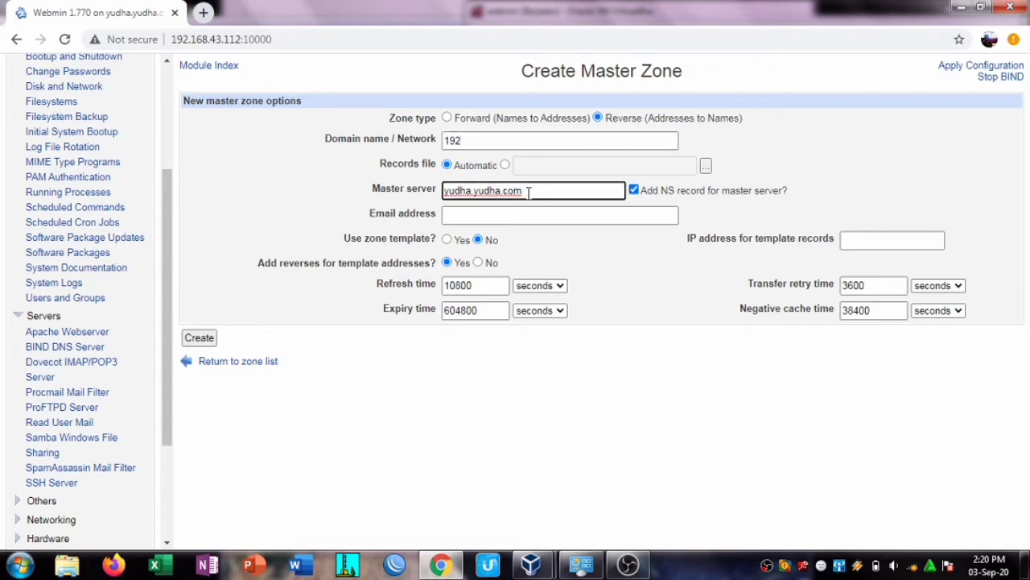
pyautogui.press('BackSpace')
pyautogui.press('BackSpace')
pyautogui.press('BackSpace')
pyautogui.press('BackSpace')
pyautogui.press('BackSpace')
pyautogui.press('BackSpace')
pyautogui.press('BackSpace')
pyautogui.press('BackSpace')
pyautogui.press('BackSpace')
pyautogui.press('BackSpace')
pyautogui.press('BackSpace')
pyautogui.press('BackSpace')
pyautogui.press('BackSpace')
pyautogui.press('BackSpace')
pyautogui.press('BackSpace')
# Step: Set master server yudha1.com, its admin e-mail and template IP 192.168.43.112, then create
pyautogui.write('y')
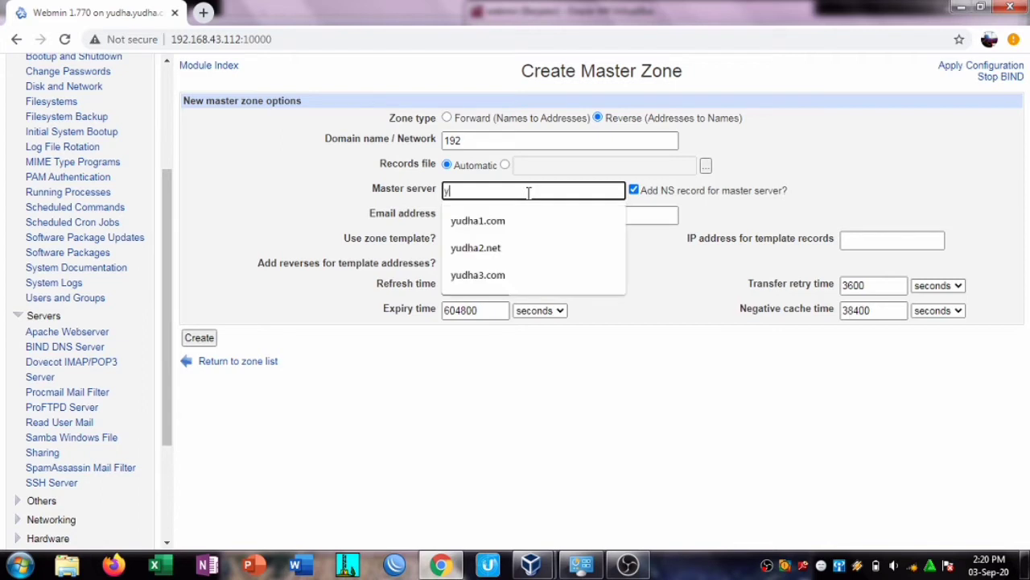
pyautogui.click(527, 225)
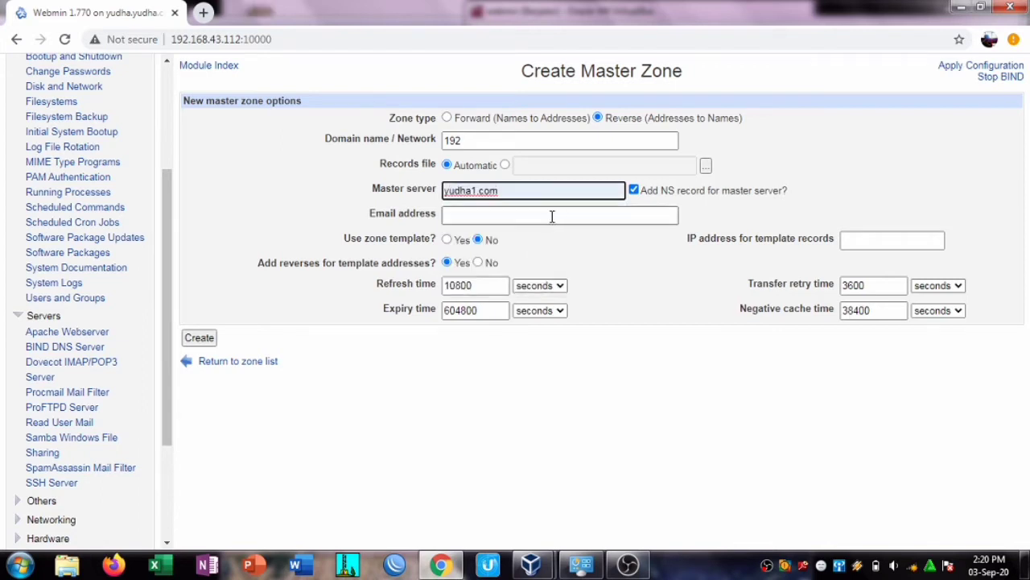
pyautogui.click(552, 215)
pyautogui.click(528, 264)
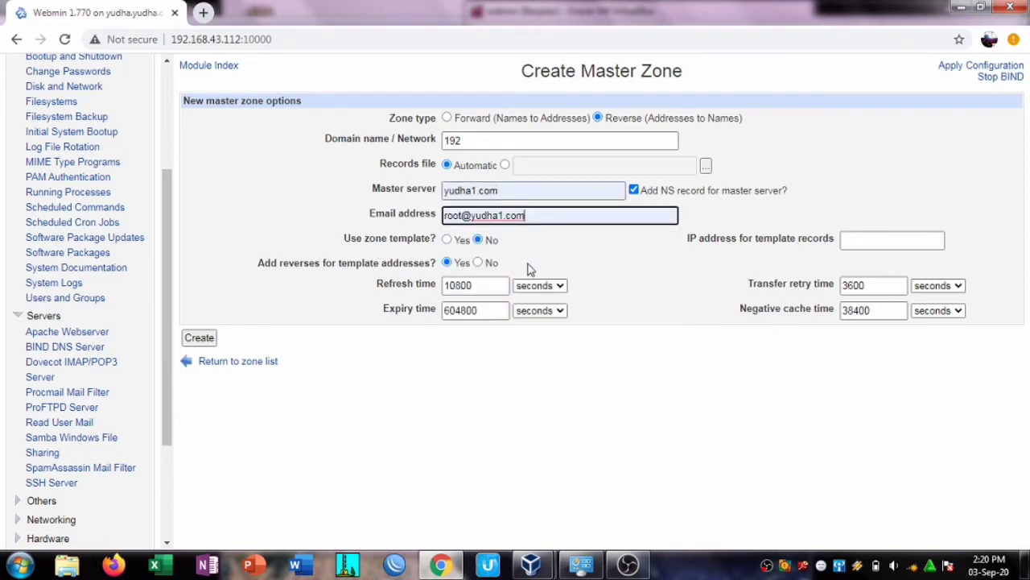
pyautogui.click(909, 240)
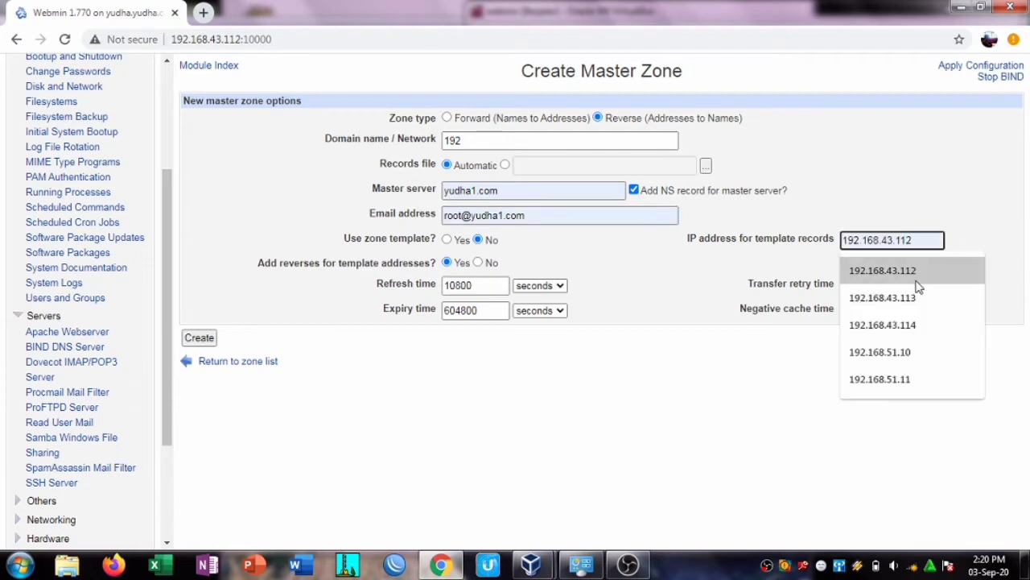
pyautogui.click(862, 272)
pyautogui.click(207, 339)
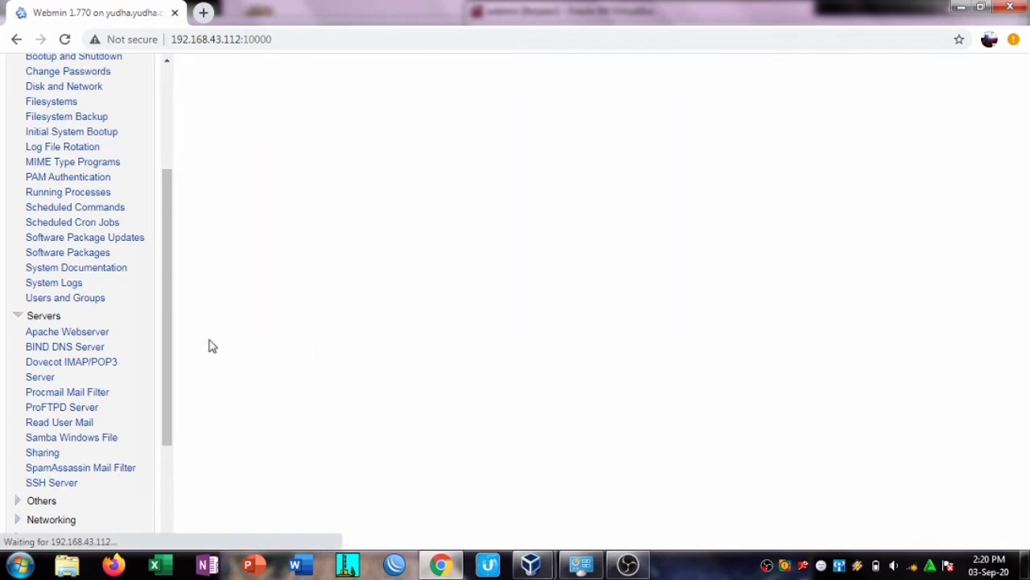
pyautogui.click(300, 158)
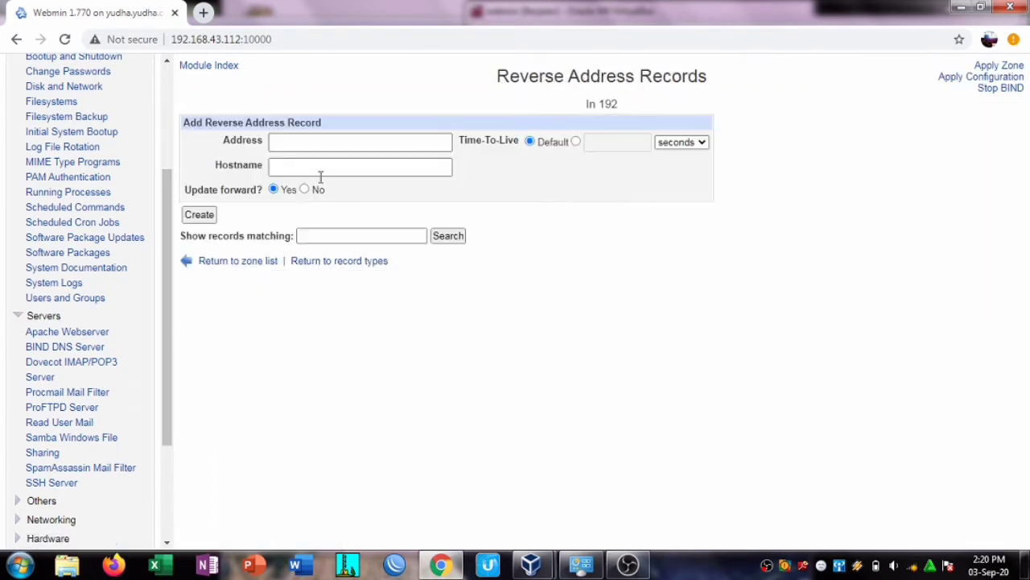
pyautogui.click(327, 143)
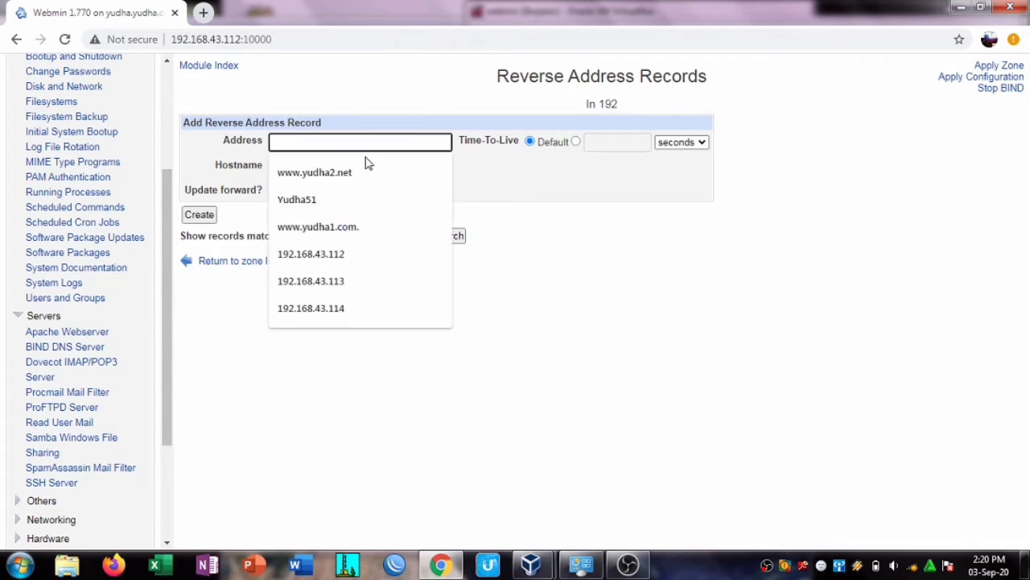
pyautogui.write('192.168.43.112')
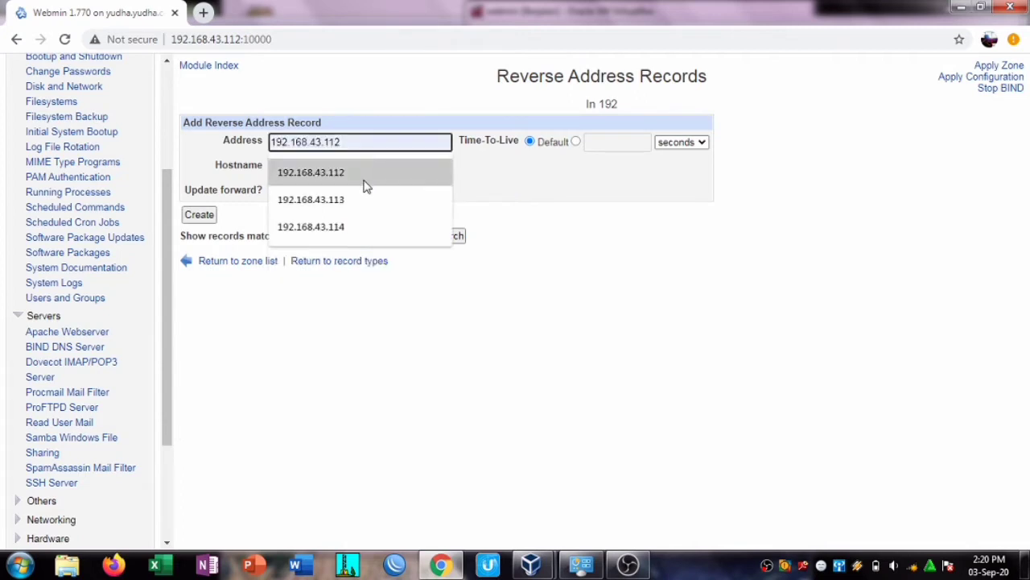
pyautogui.click(364, 186)
pyautogui.click(355, 169)
pyautogui.write('yudha1.com')
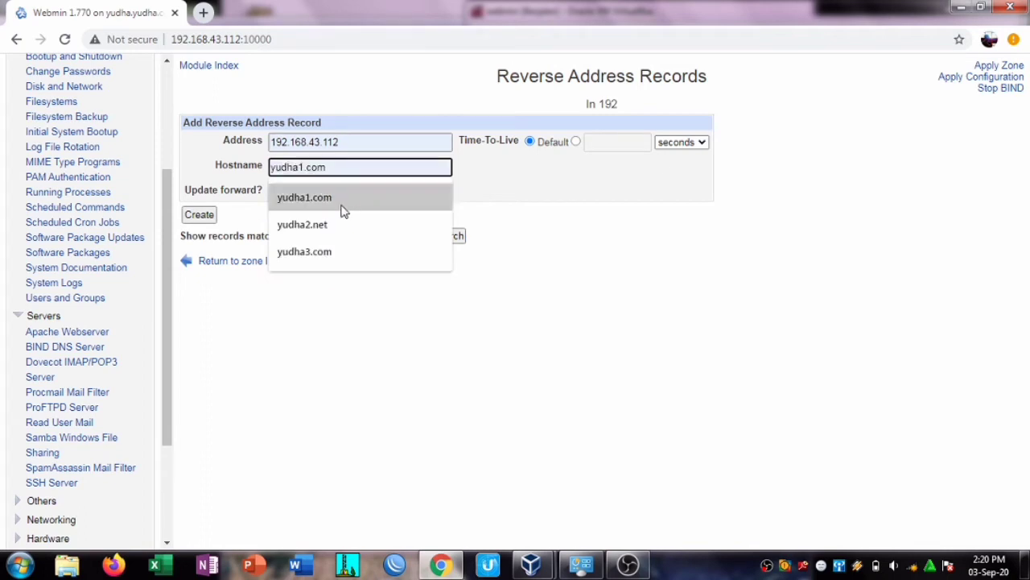
pyautogui.click(342, 203)
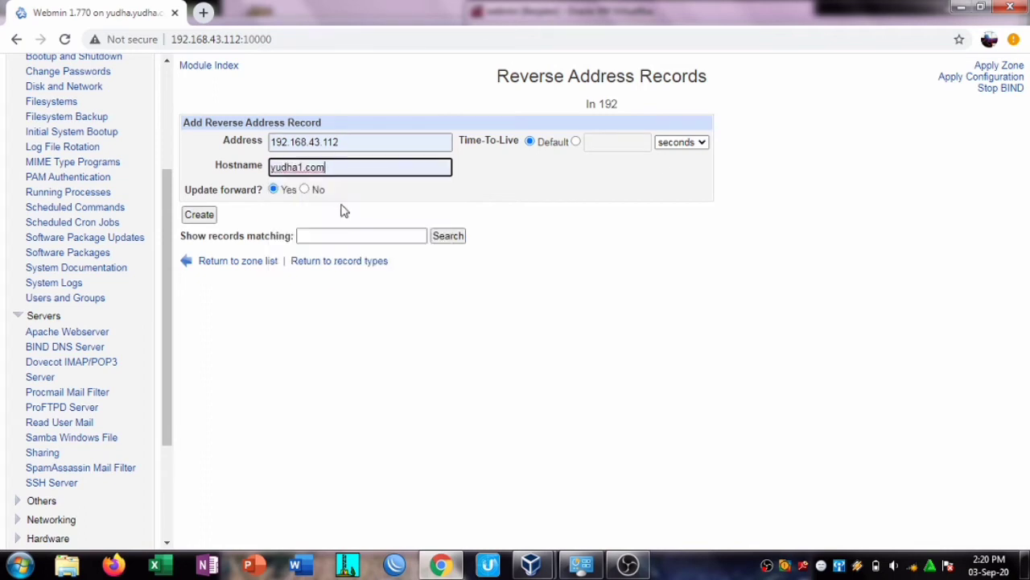
pyautogui.click(206, 220)
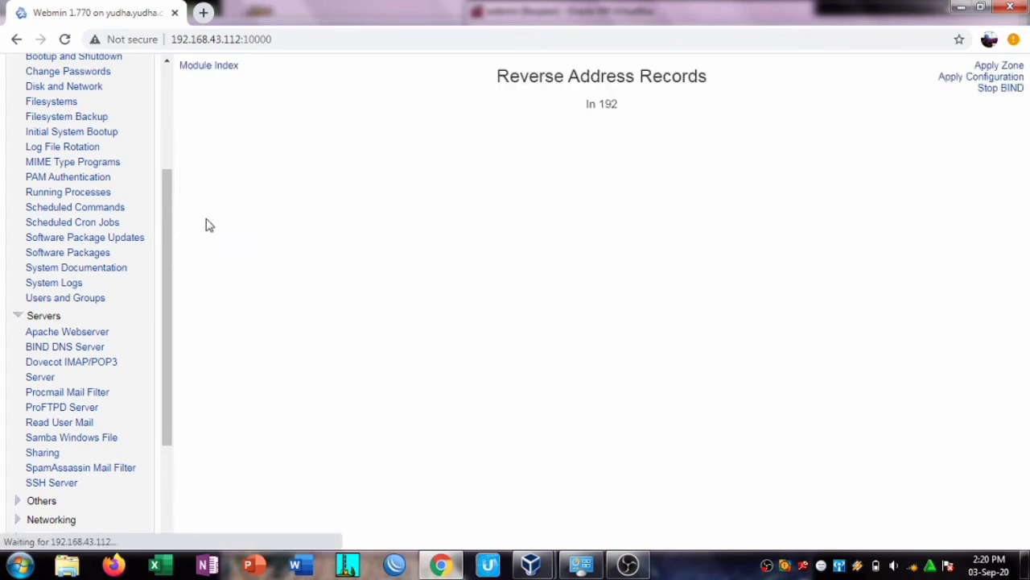
pyautogui.click(328, 141)
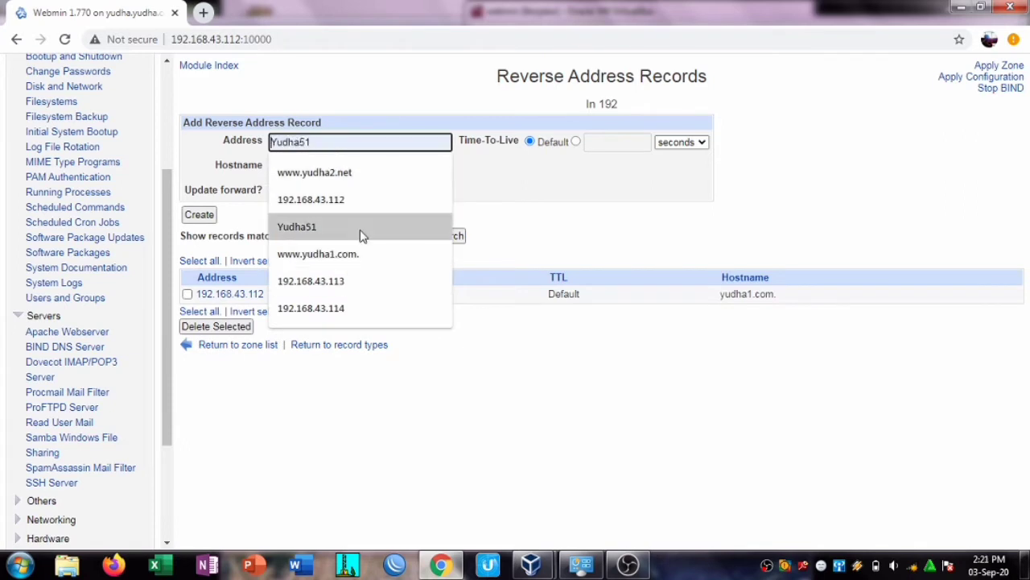
pyautogui.click(382, 200)
pyautogui.click(378, 166)
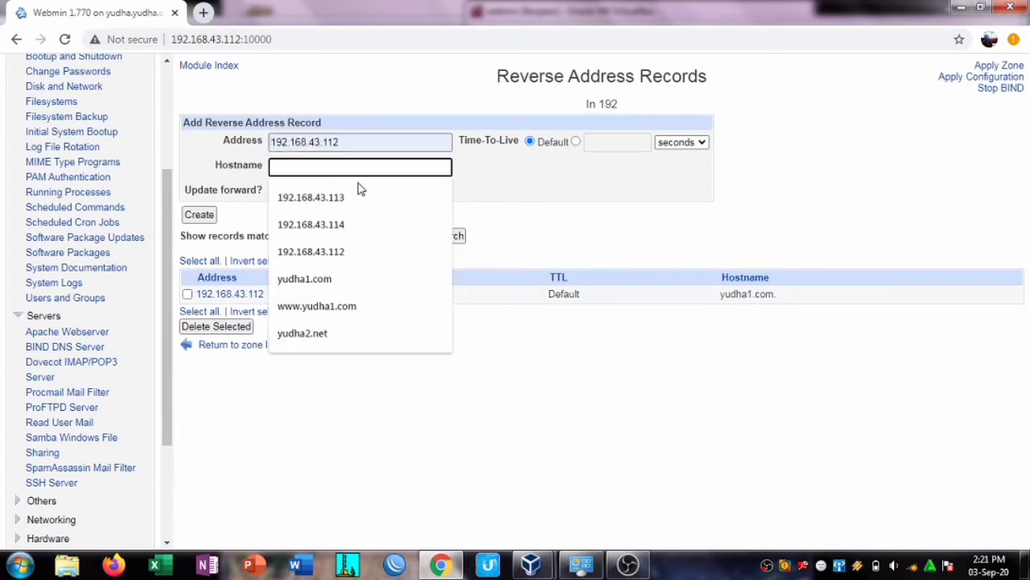
pyautogui.write('www.yudha1.com')
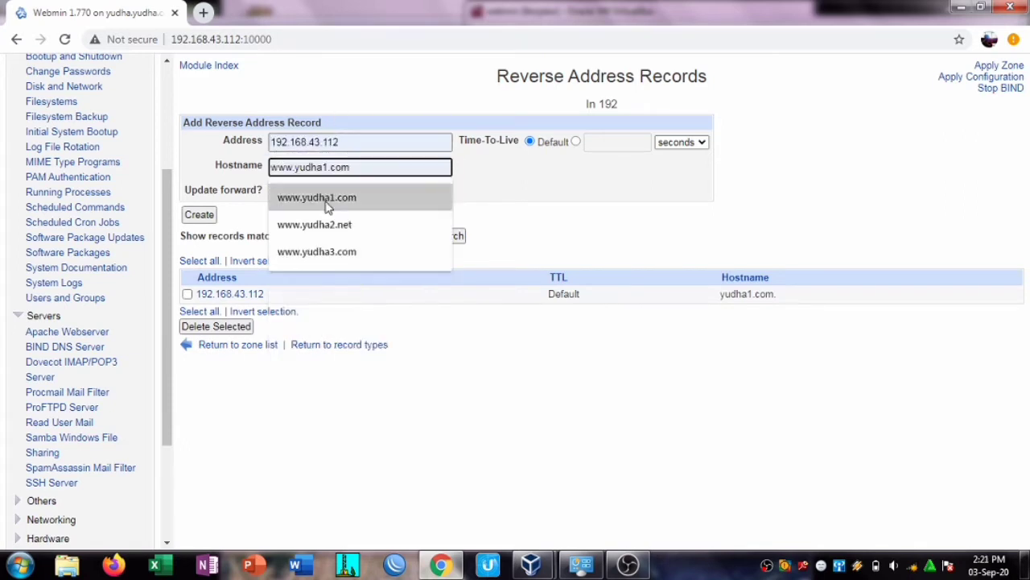
pyautogui.click(327, 202)
pyautogui.click(208, 220)
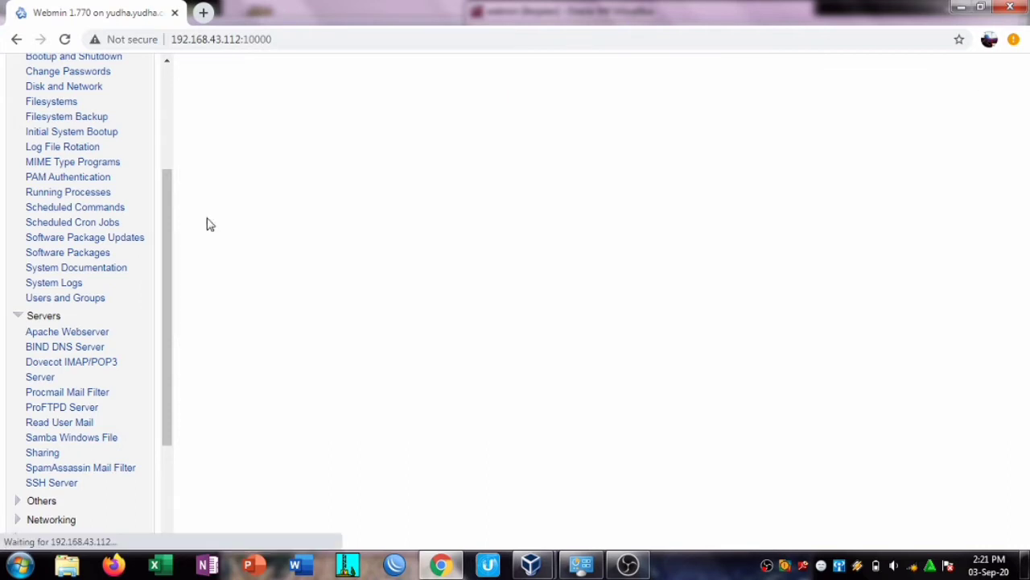
pyautogui.click(333, 146)
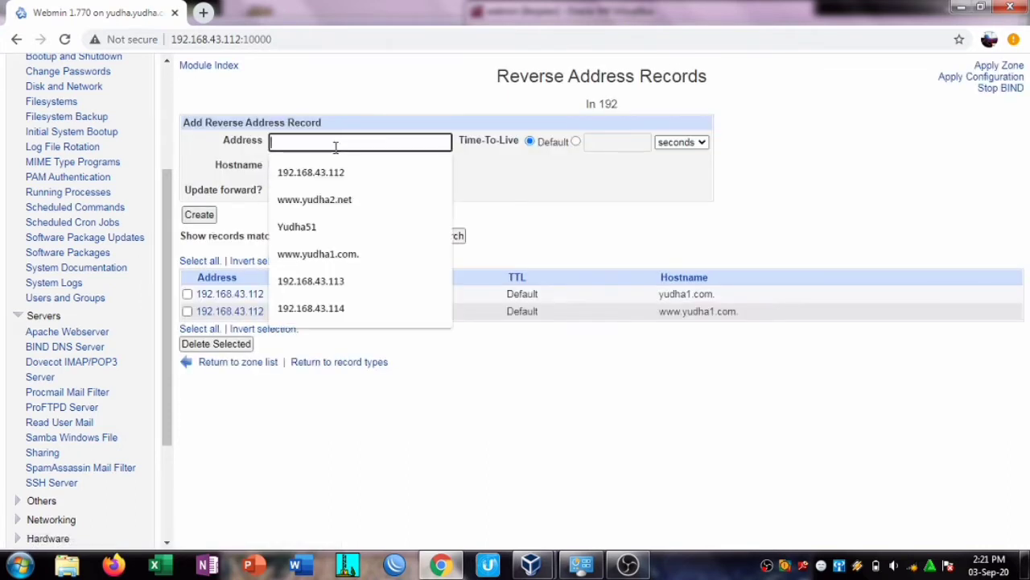
pyautogui.click(350, 273)
pyautogui.click(349, 167)
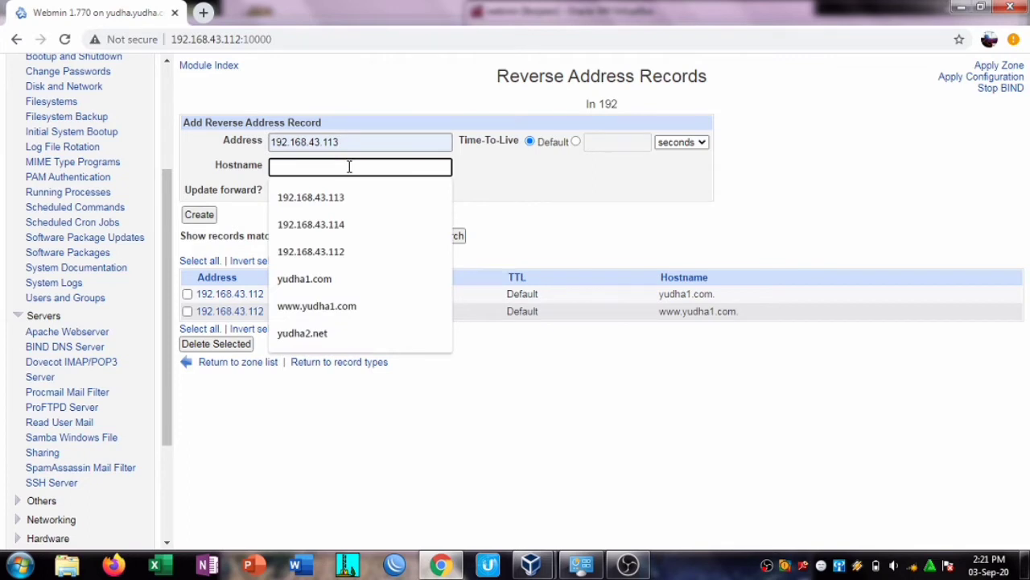
pyautogui.click(349, 332)
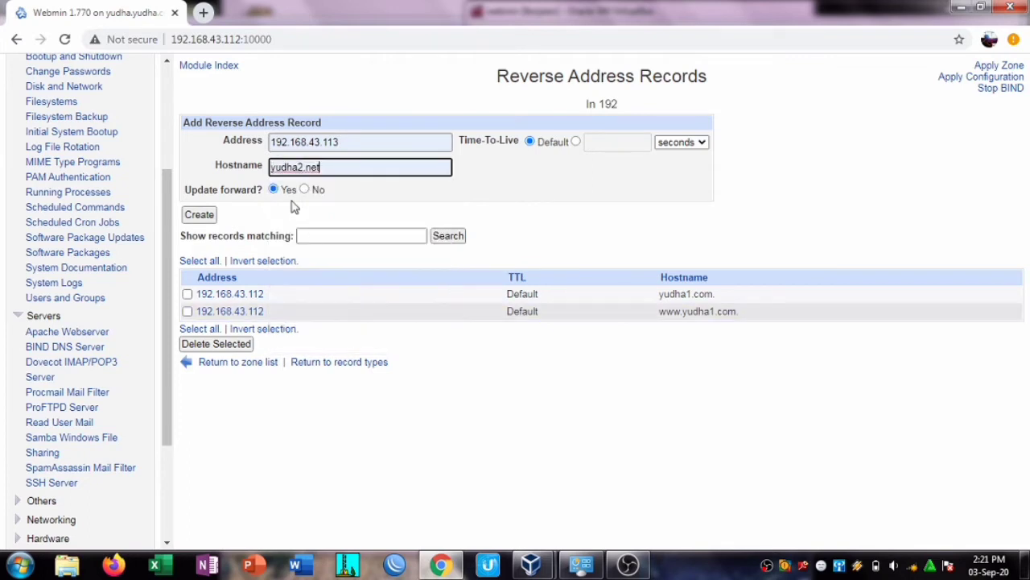
pyautogui.click(208, 220)
pyautogui.click(329, 142)
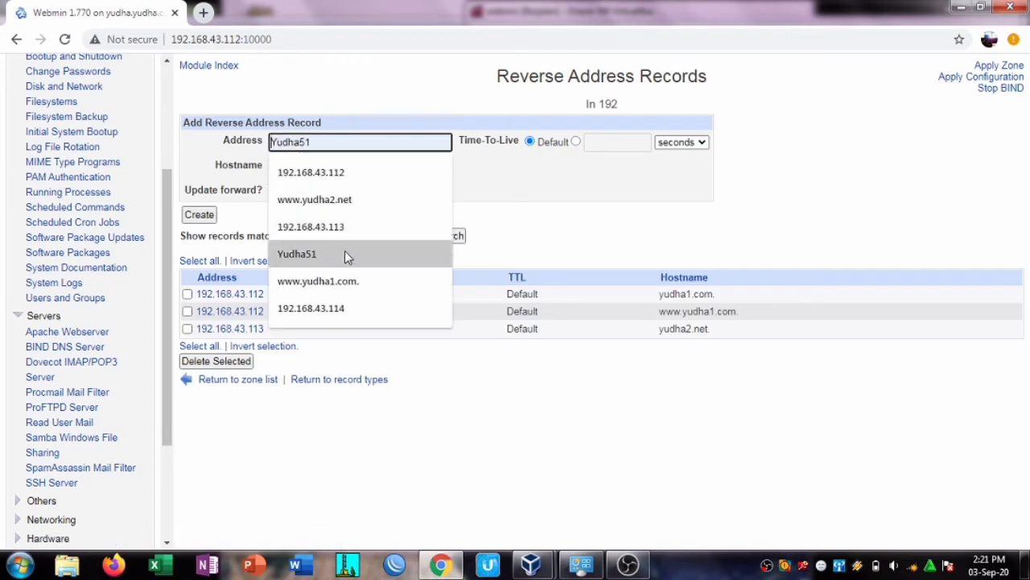
pyautogui.click(345, 227)
pyautogui.click(335, 168)
pyautogui.write('www.yudha1.com')
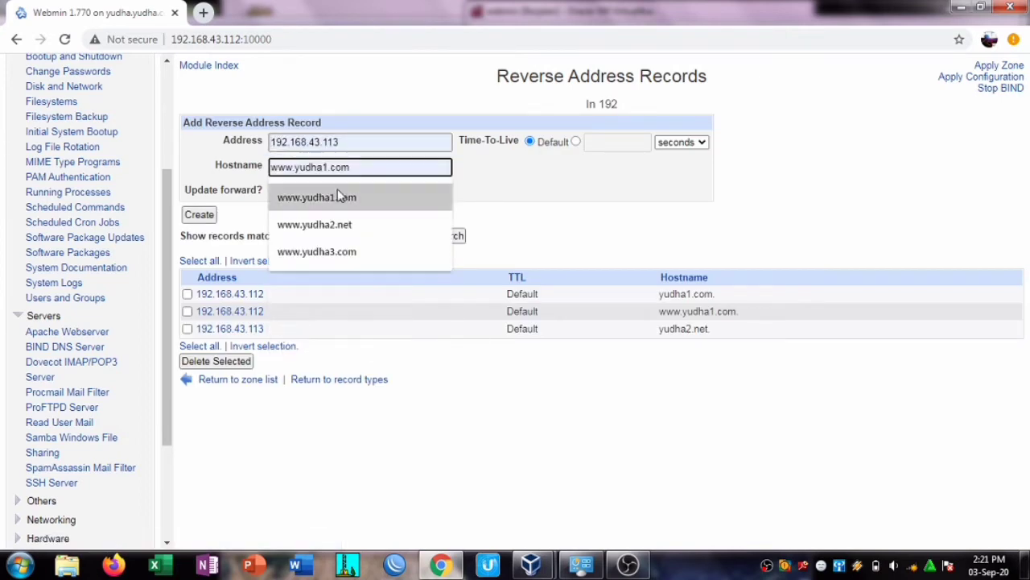
pyautogui.click(343, 224)
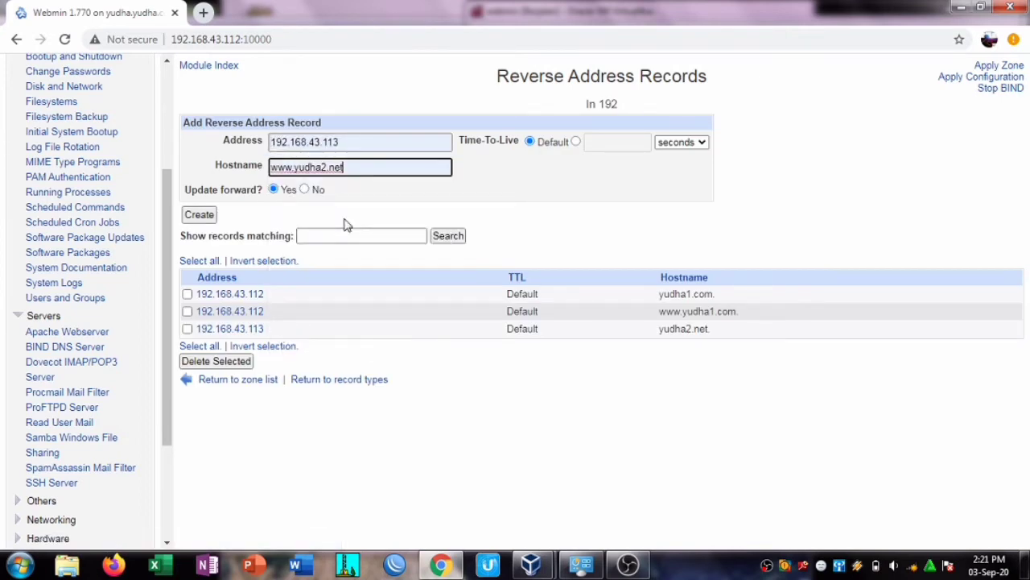
pyautogui.click(204, 214)
pyautogui.click(315, 143)
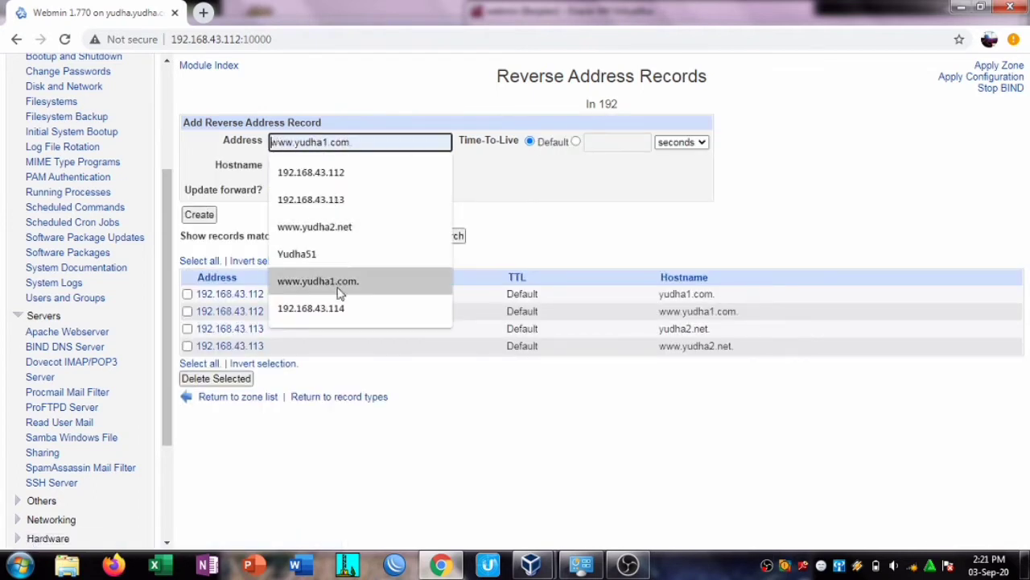
pyautogui.click(338, 308)
pyautogui.click(338, 169)
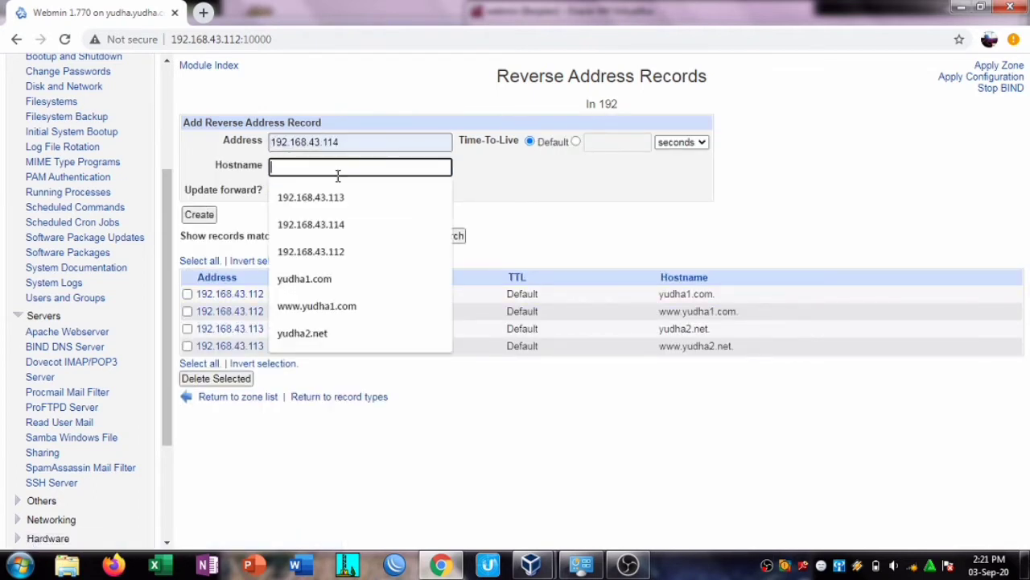
pyautogui.write('yudha3.com')
pyautogui.click(329, 253)
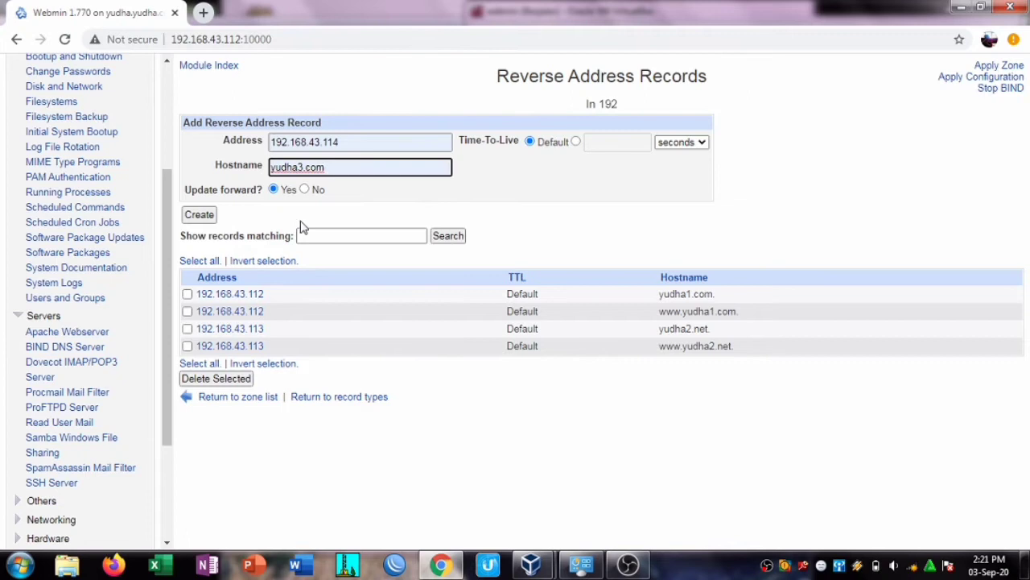
pyautogui.click(202, 220)
pyautogui.click(326, 142)
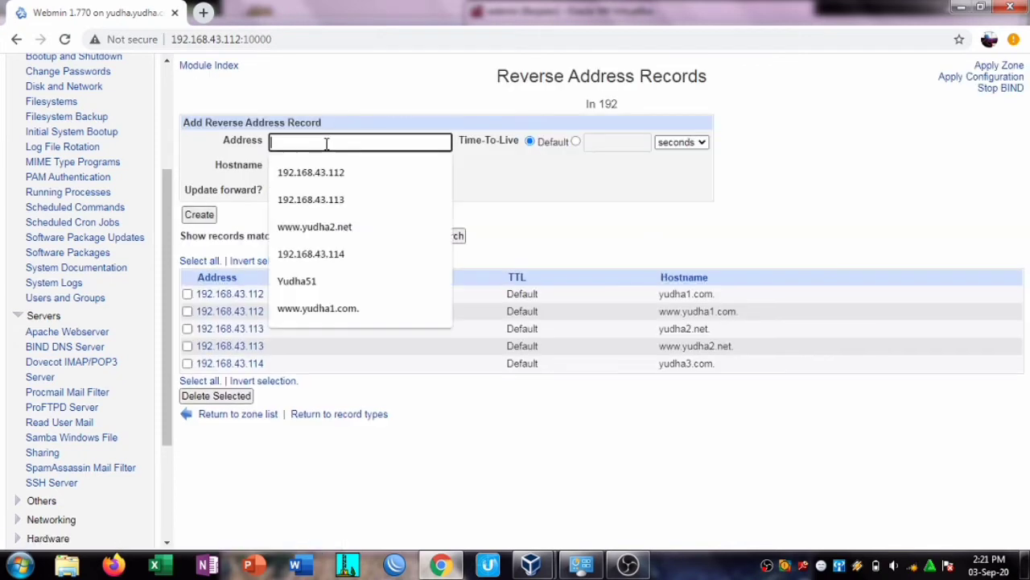
pyautogui.click(338, 254)
pyautogui.click(351, 167)
pyautogui.write('www.yudha3.com')
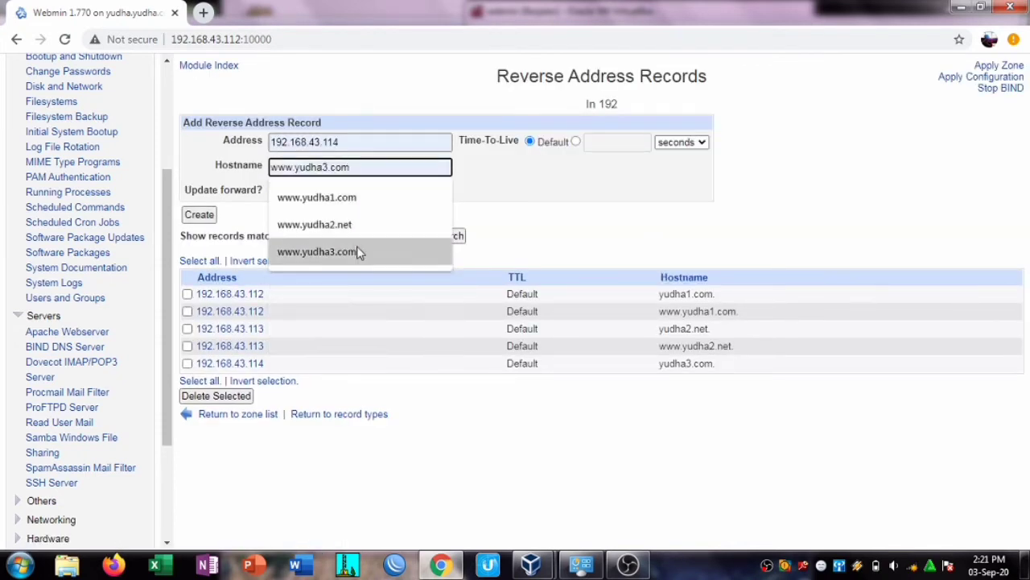
pyautogui.click(354, 252)
pyautogui.click(208, 218)
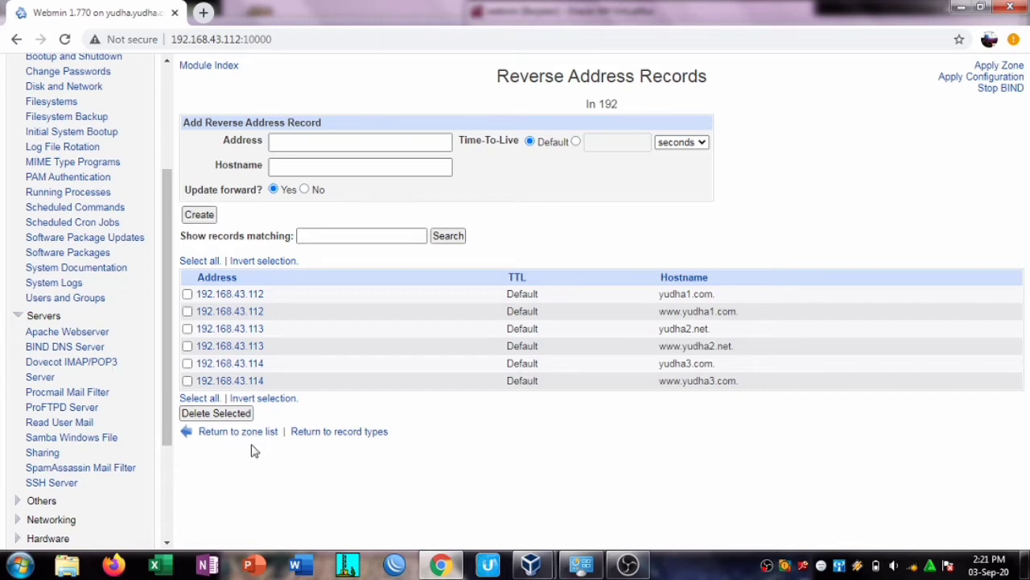
pyautogui.click(228, 432)
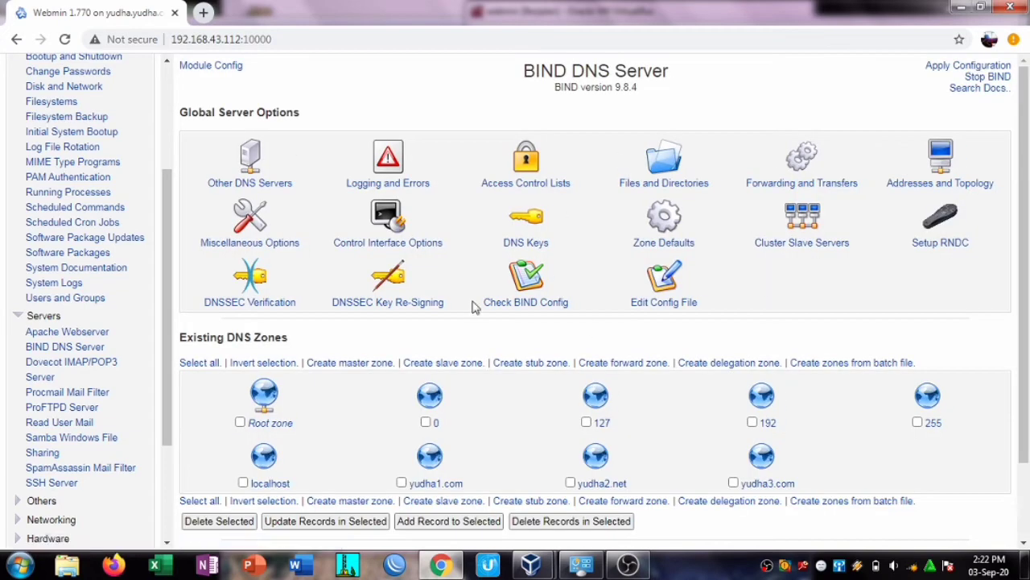
# Step: Open a new Chrome tab and the VirtualBox Host-Only adapter's properties
pyautogui.click(205, 14)
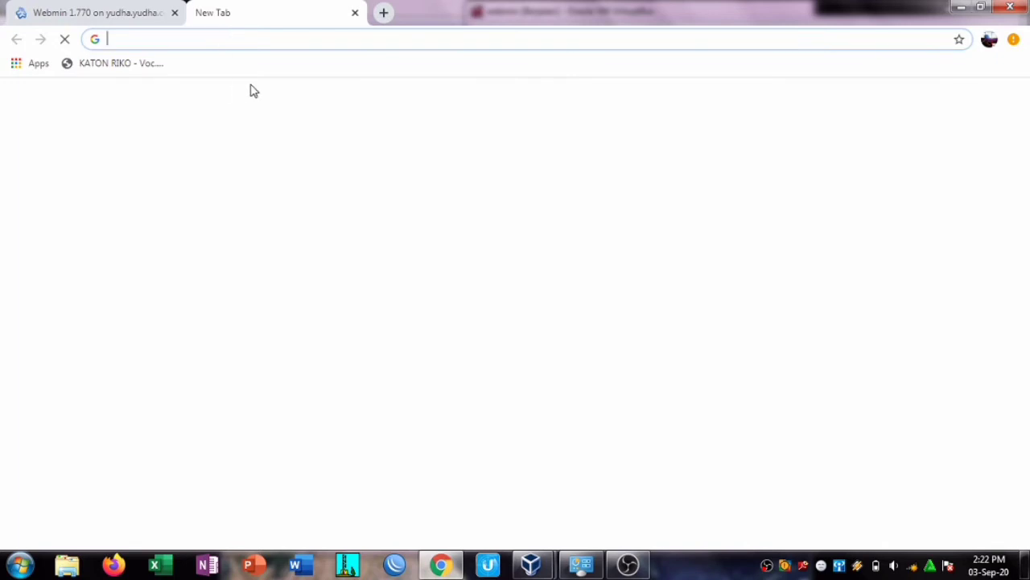
pyautogui.rightClick(915, 567)
pyautogui.click(578, 567)
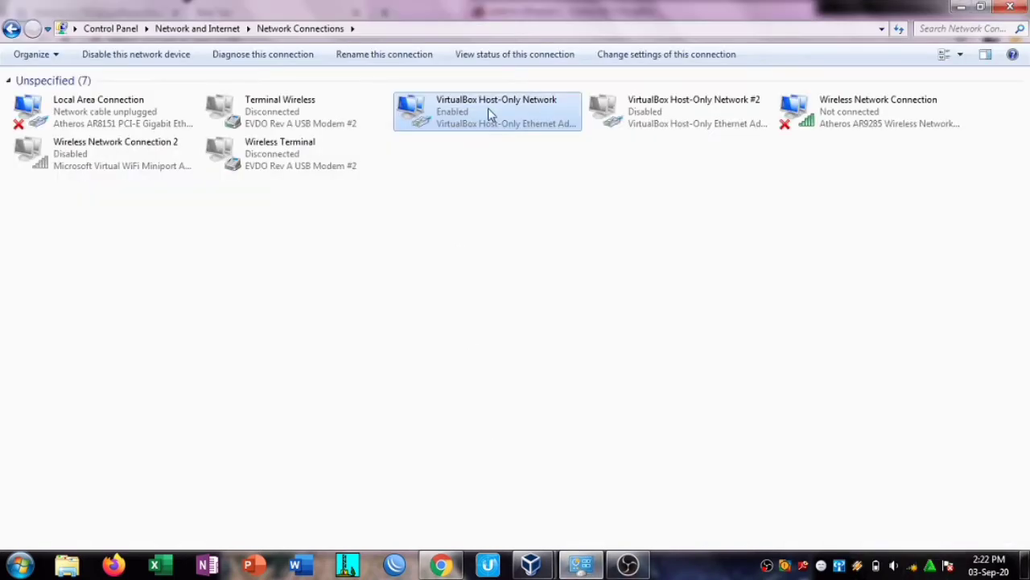
pyautogui.rightClick(488, 109)
pyautogui.click(522, 134)
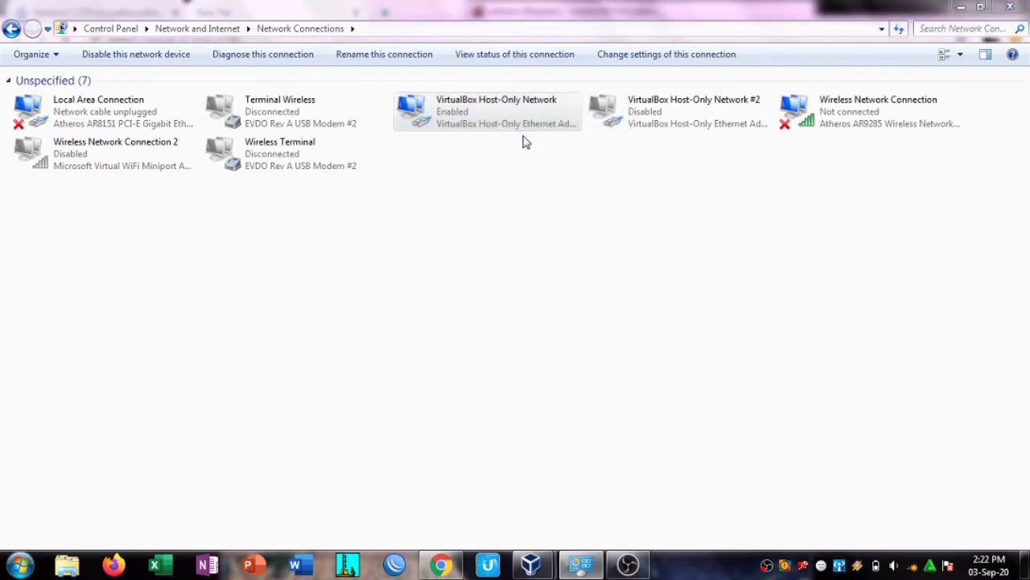
pyautogui.click(435, 407)
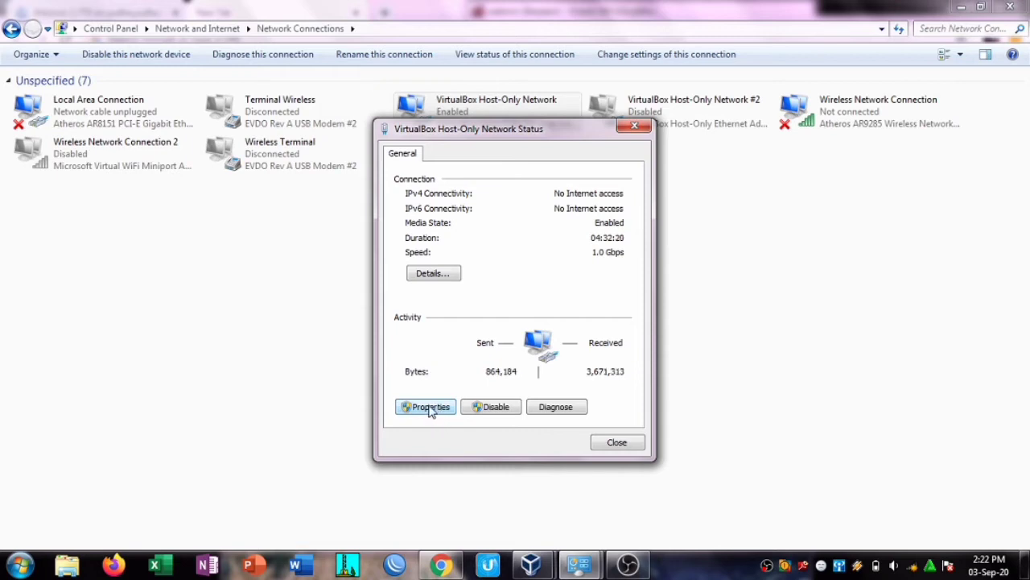
pyautogui.click(435, 406)
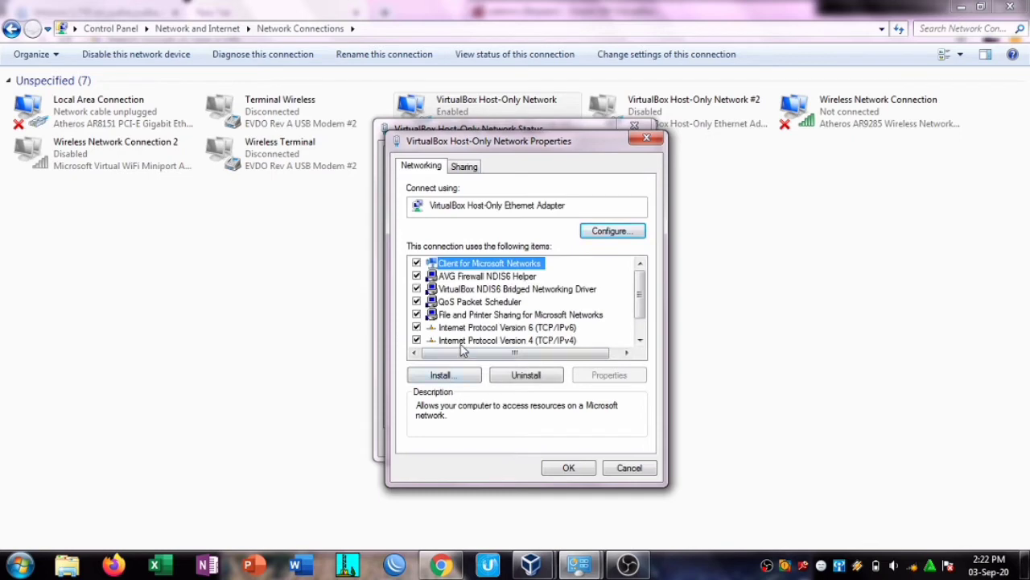
# Step: Review the adapter's IPv4 settings (192.168.43.1, DNS 192.168.43.112) and close its dialogs
pyautogui.doubleClick(467, 338)
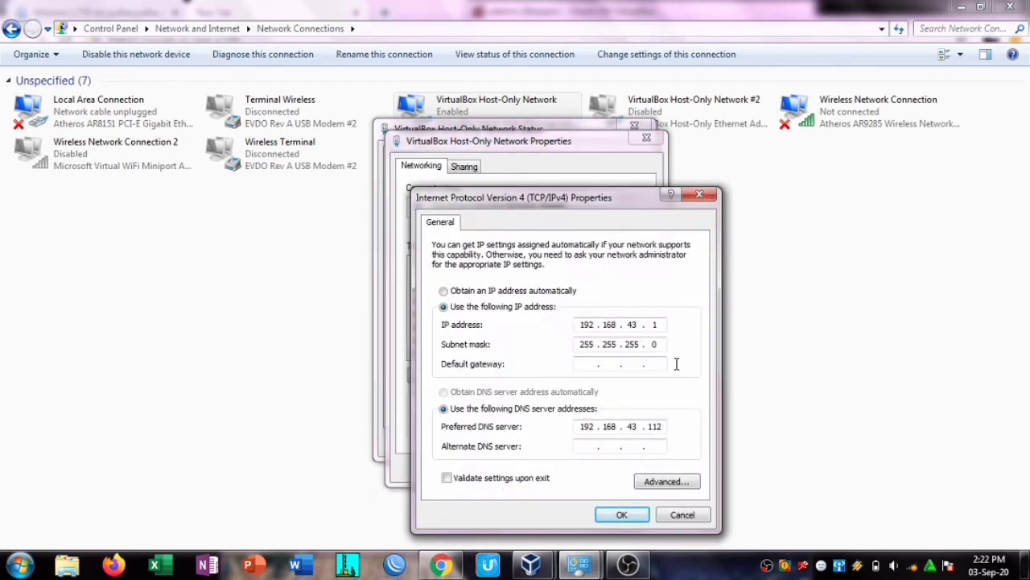
pyautogui.click(621, 515)
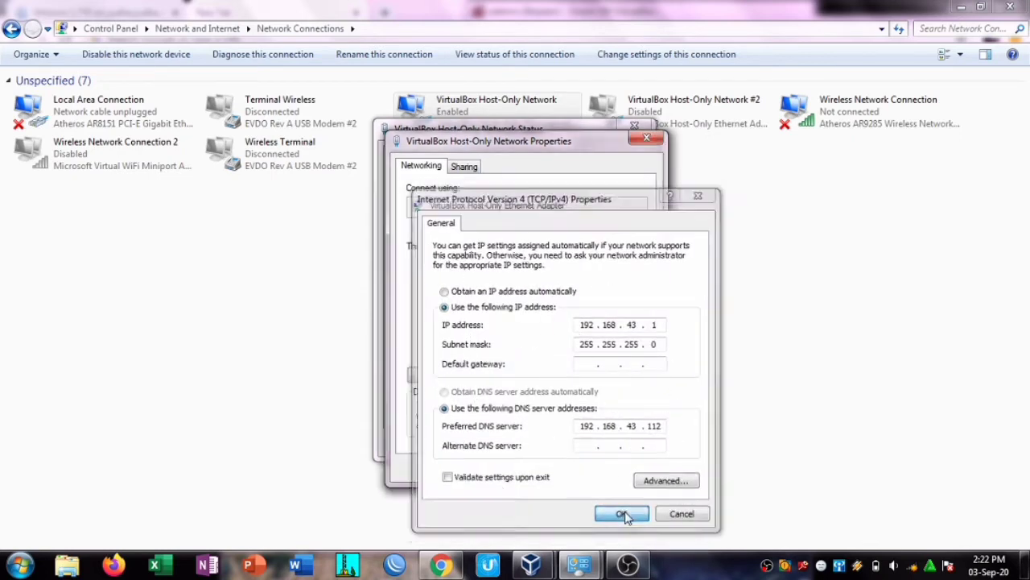
pyautogui.click(646, 138)
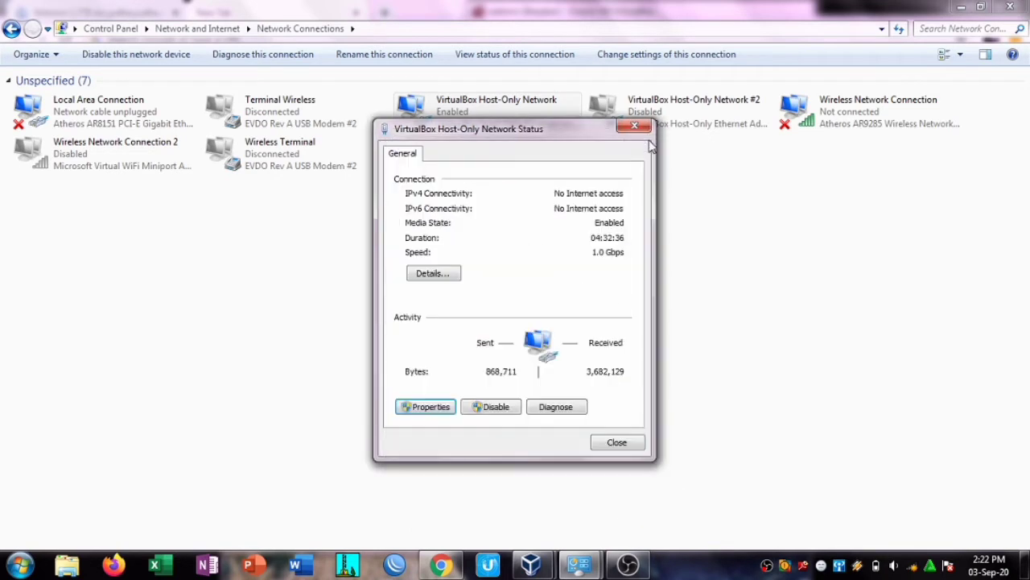
pyautogui.click(635, 126)
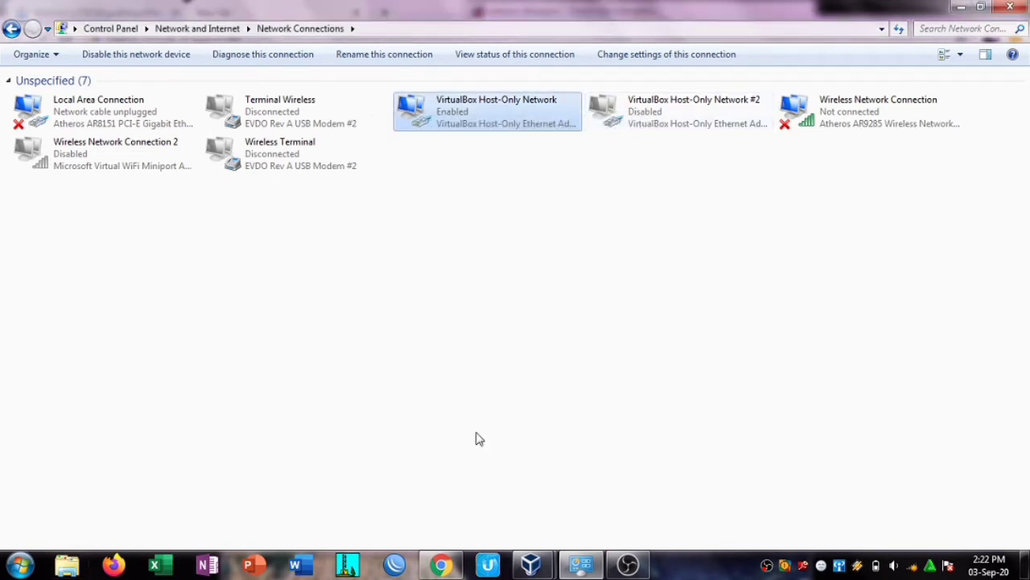
pyautogui.click(434, 566)
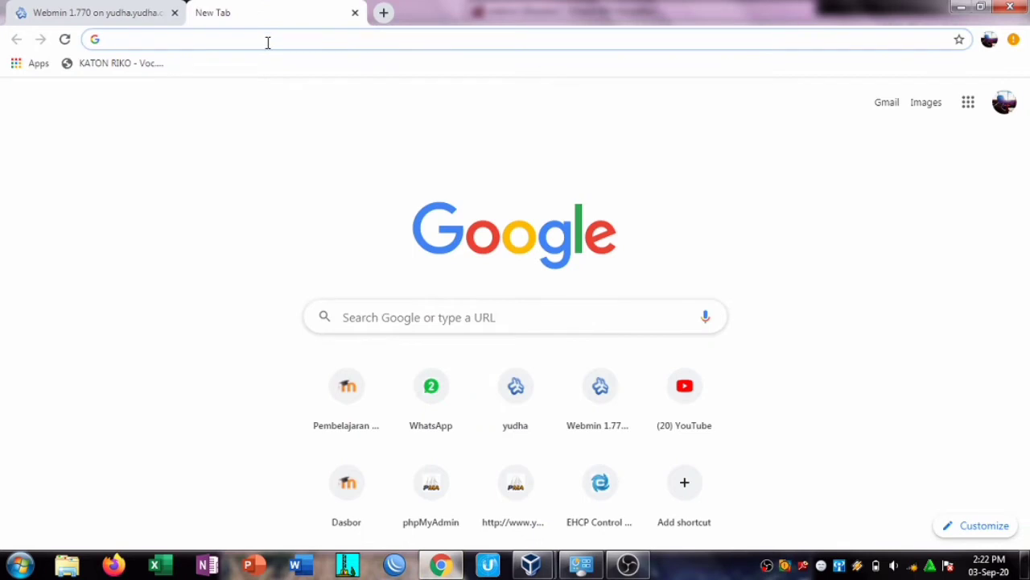
# Step: Load yudha1.com and then yudha2.net in Chrome
pyautogui.write('yudha')
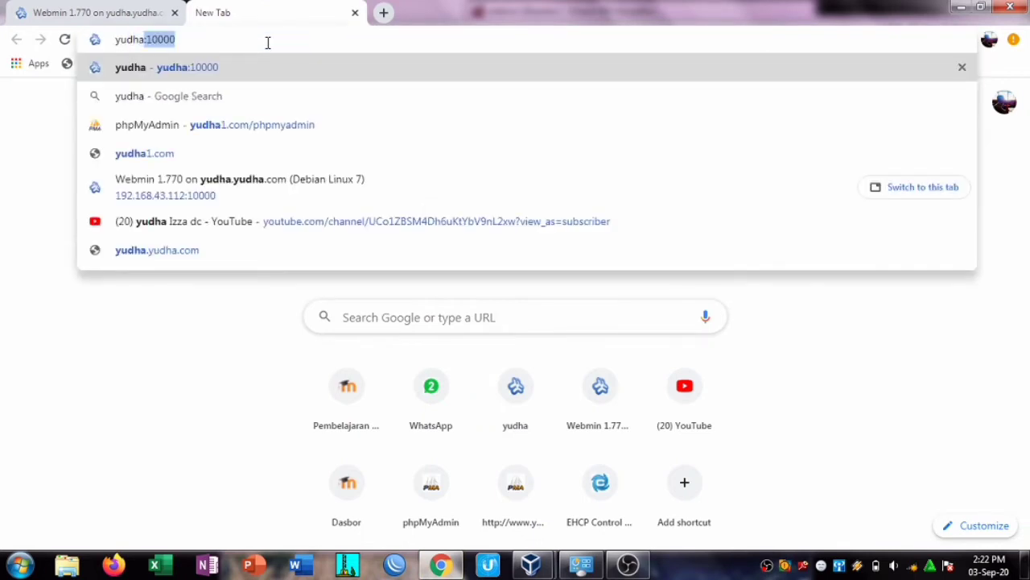
pyautogui.write('1.com')
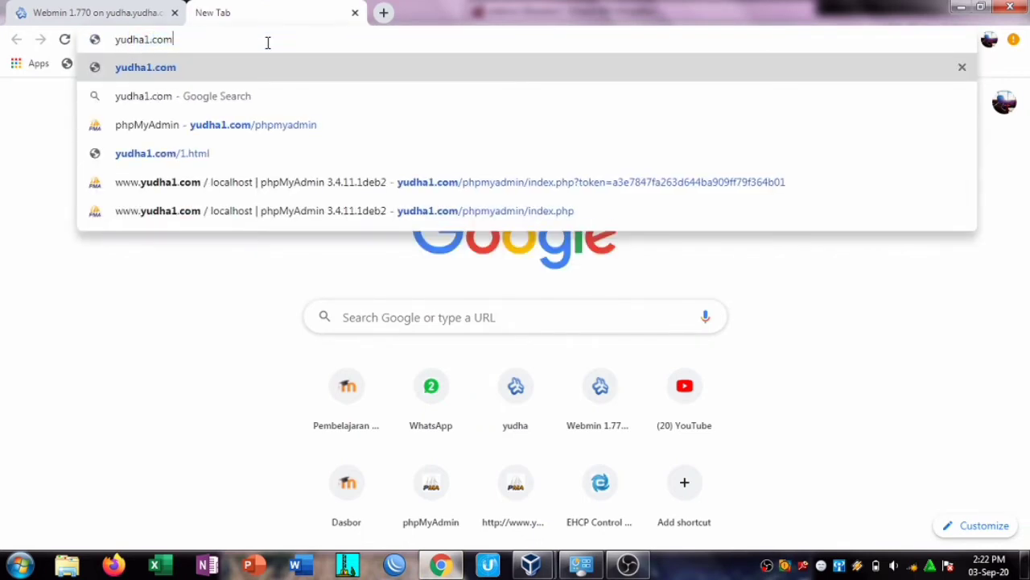
pyautogui.press('Return')
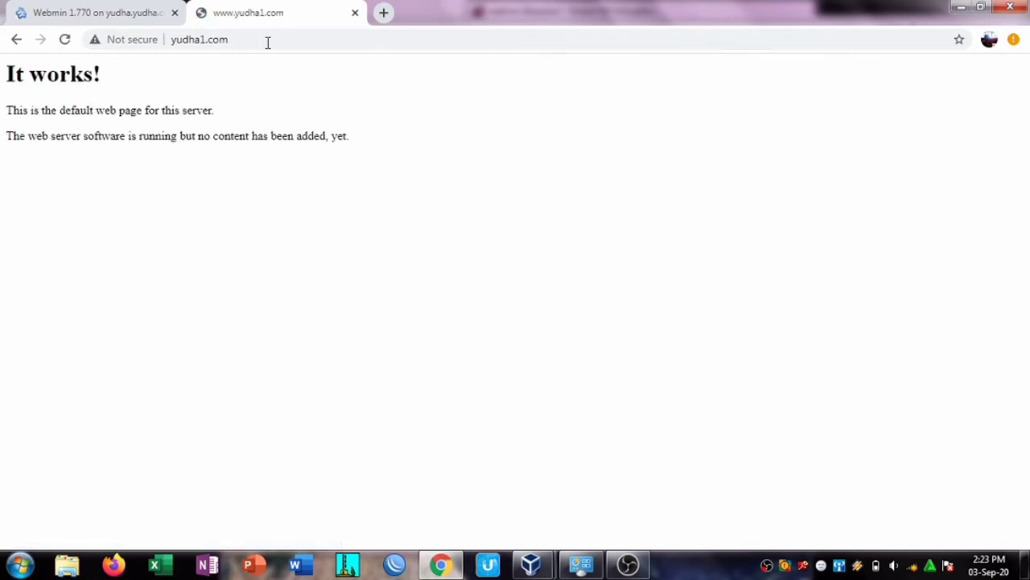
pyautogui.click(288, 40)
pyautogui.click(287, 44)
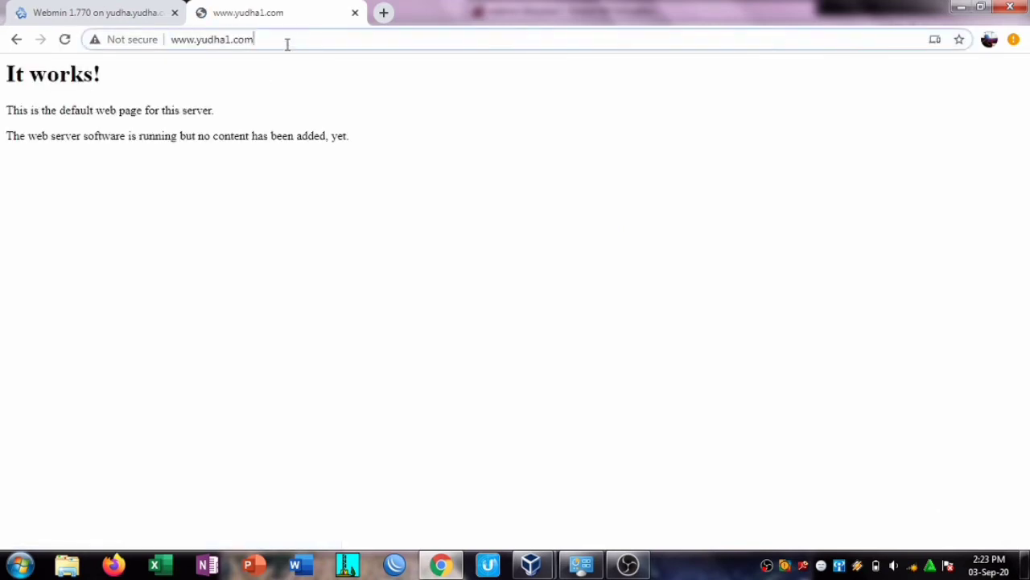
pyautogui.press('Left')
pyautogui.press('Left')
pyautogui.press('Left')
pyautogui.press('Left')
pyautogui.press('BackSpace')
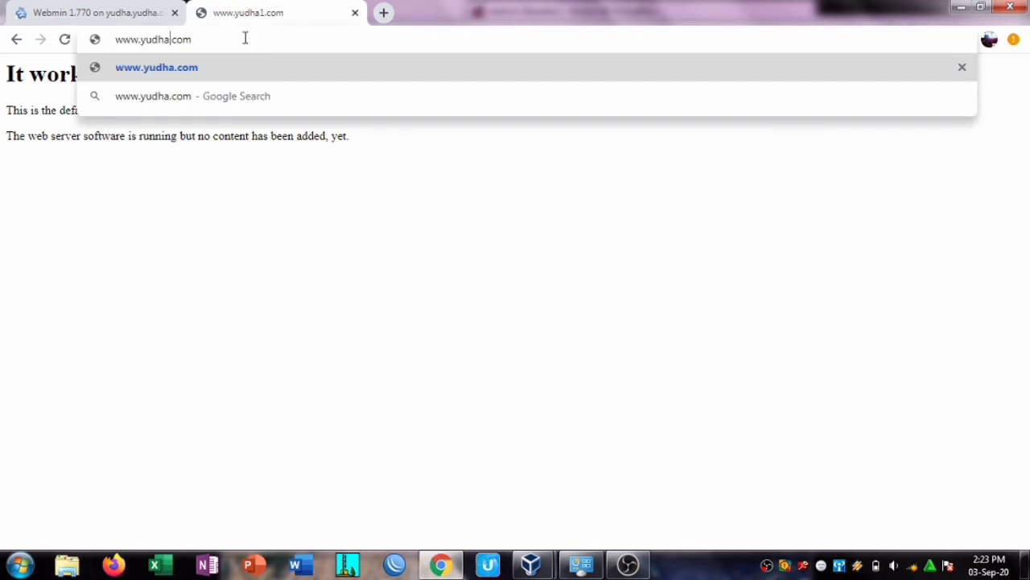
pyautogui.write('2')
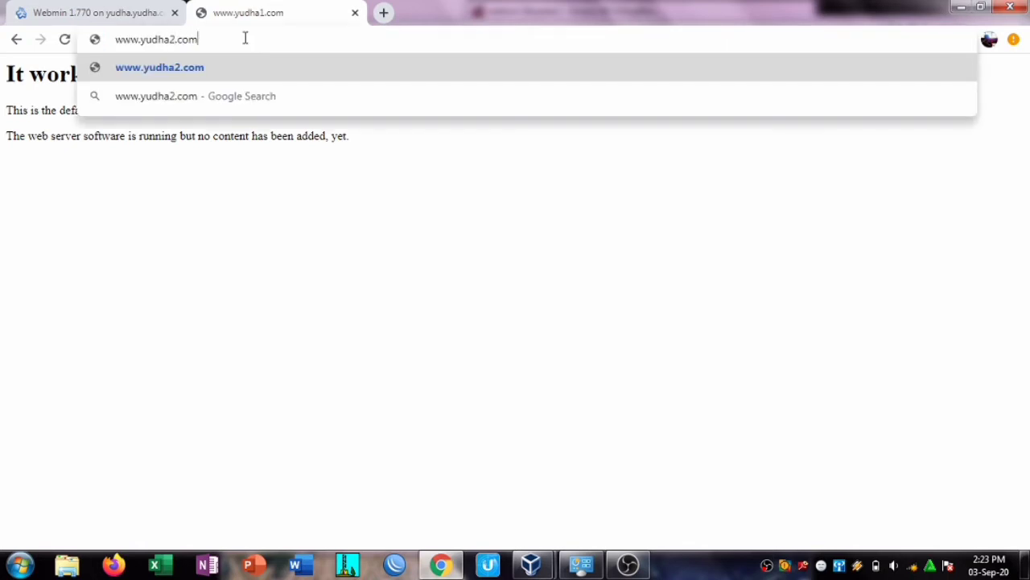
pyautogui.press('BackSpace')
pyautogui.press('BackSpace')
pyautogui.press('BackSpace')
pyautogui.write('net')
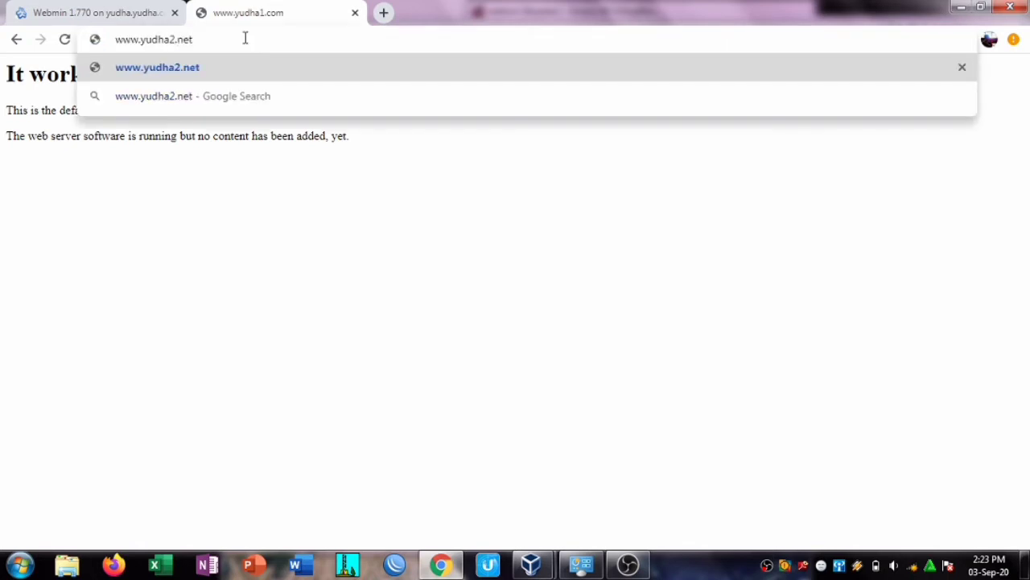
pyautogui.press('Return')
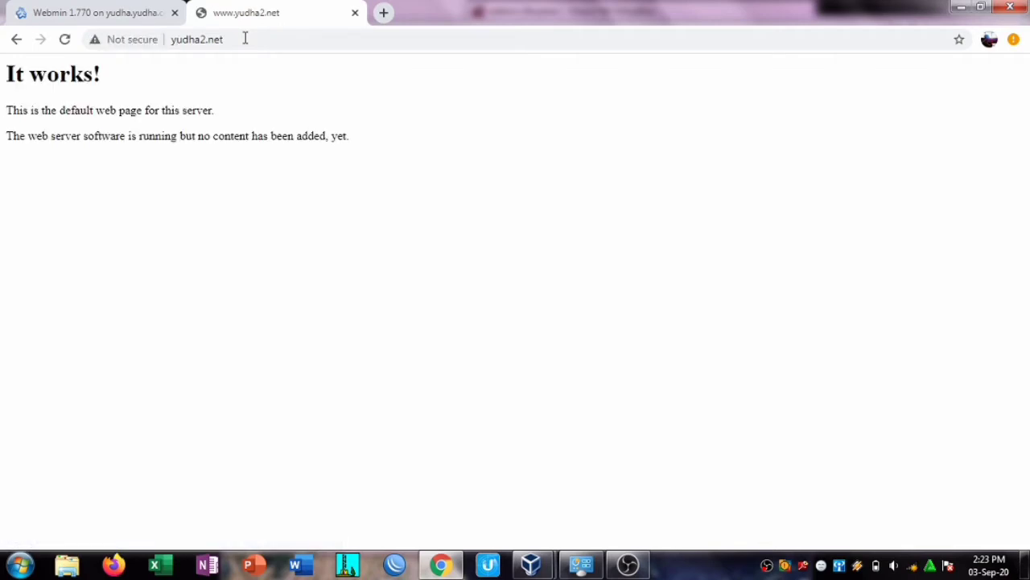
pyautogui.click(228, 38)
pyautogui.click(228, 39)
pyautogui.press('BackSpace')
pyautogui.press('BackSpace')
pyautogui.press('BackSpace')
pyautogui.press('BackSpace')
pyautogui.press('BackSpace')
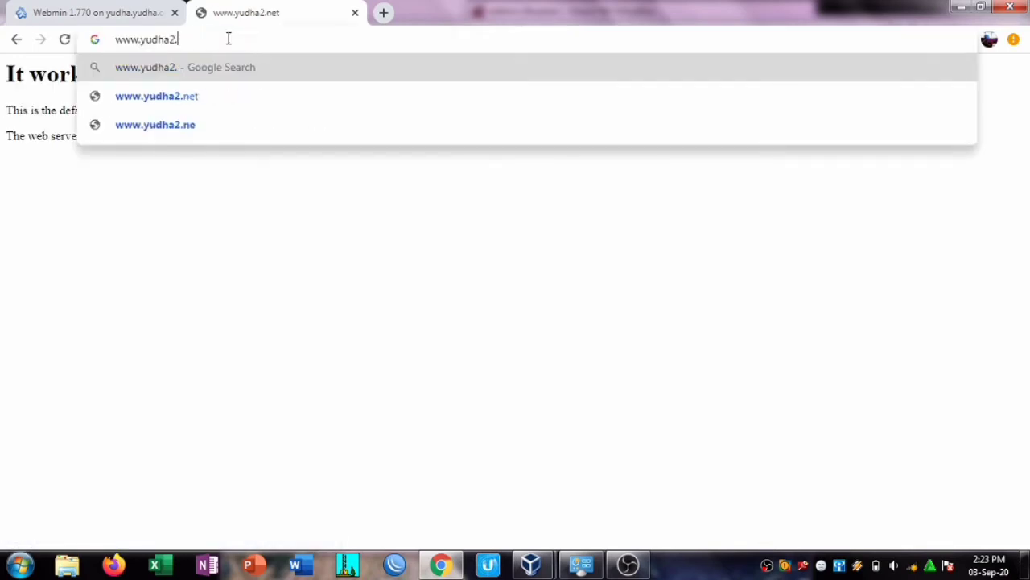
pyautogui.write('3')
pyautogui.press('Return')
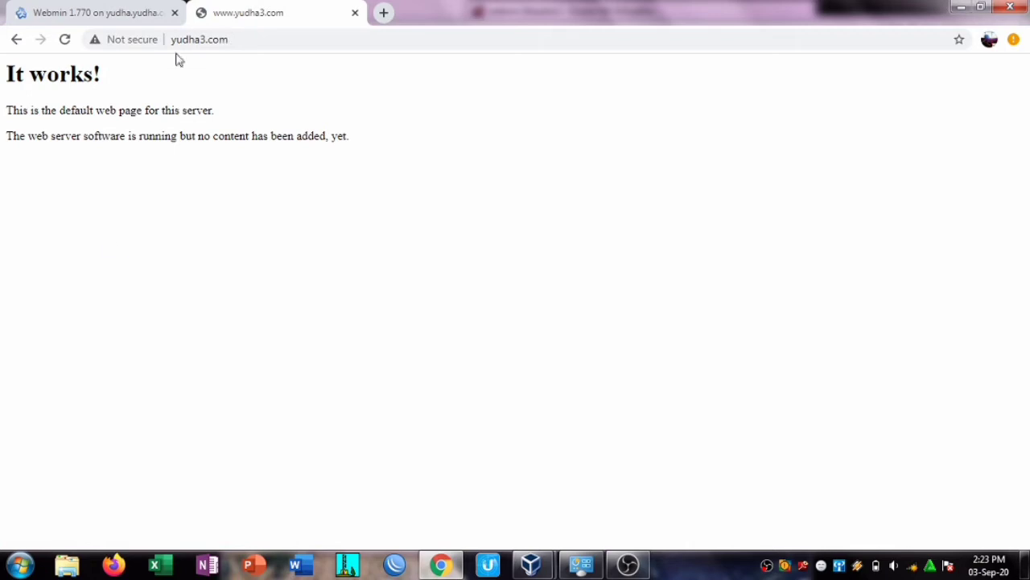
pyautogui.click(151, 12)
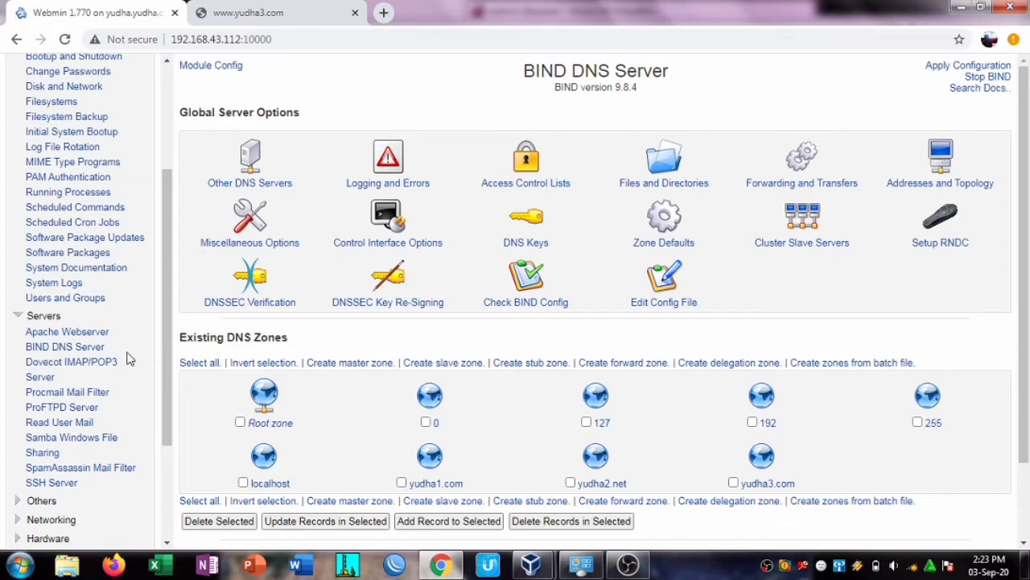
pyautogui.click(72, 336)
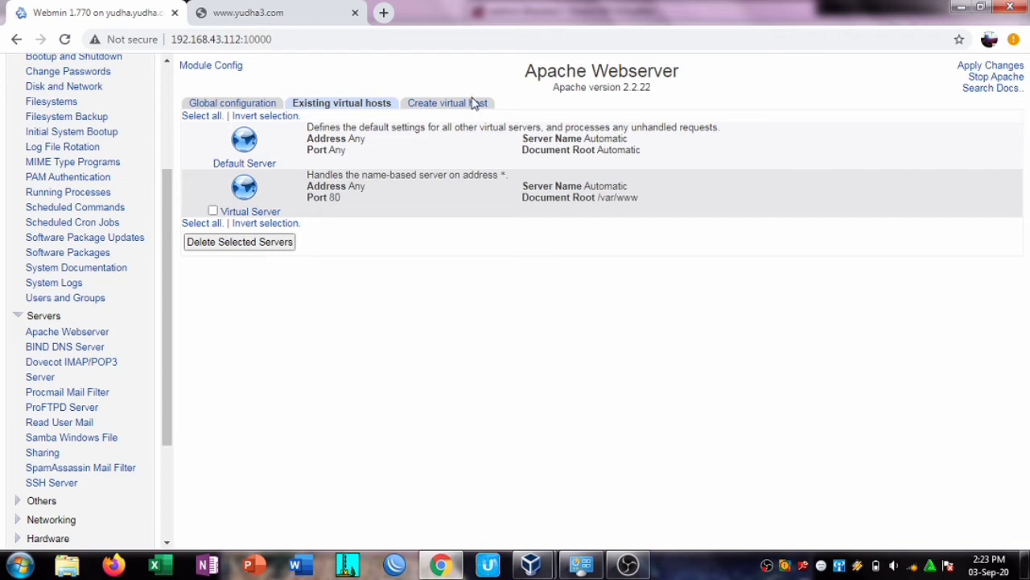
pyautogui.click(465, 103)
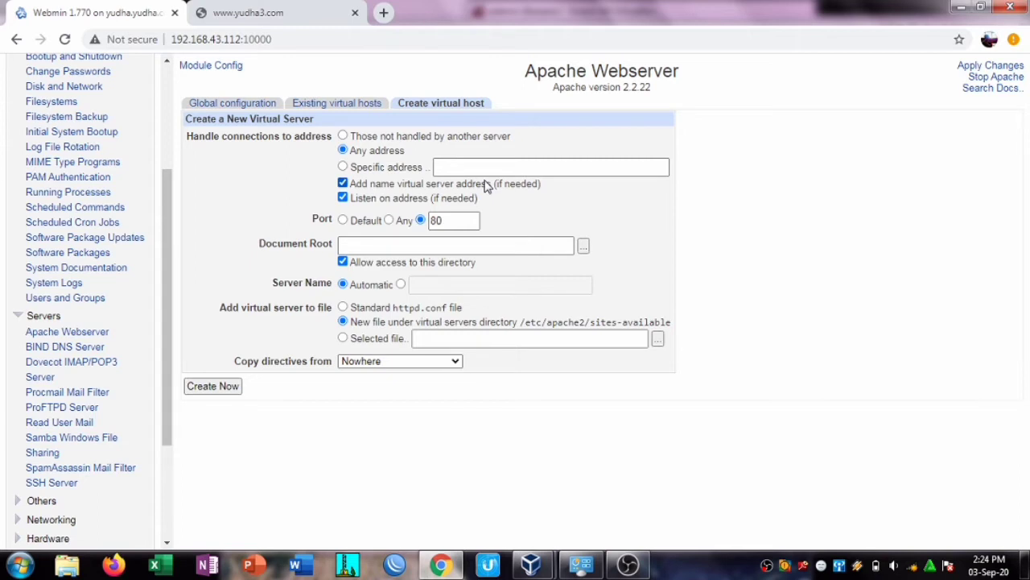
pyautogui.click(405, 245)
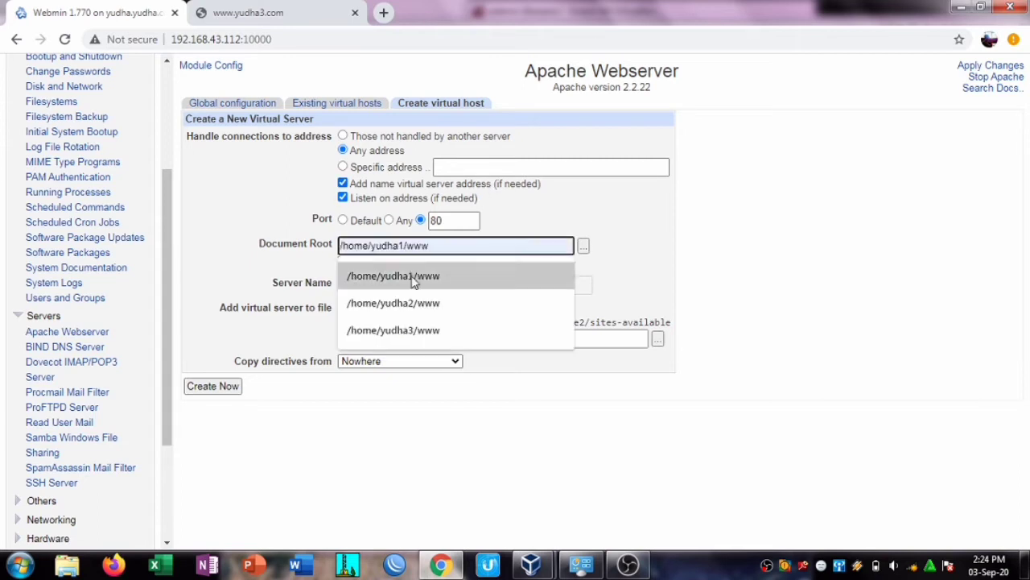
pyautogui.click(412, 277)
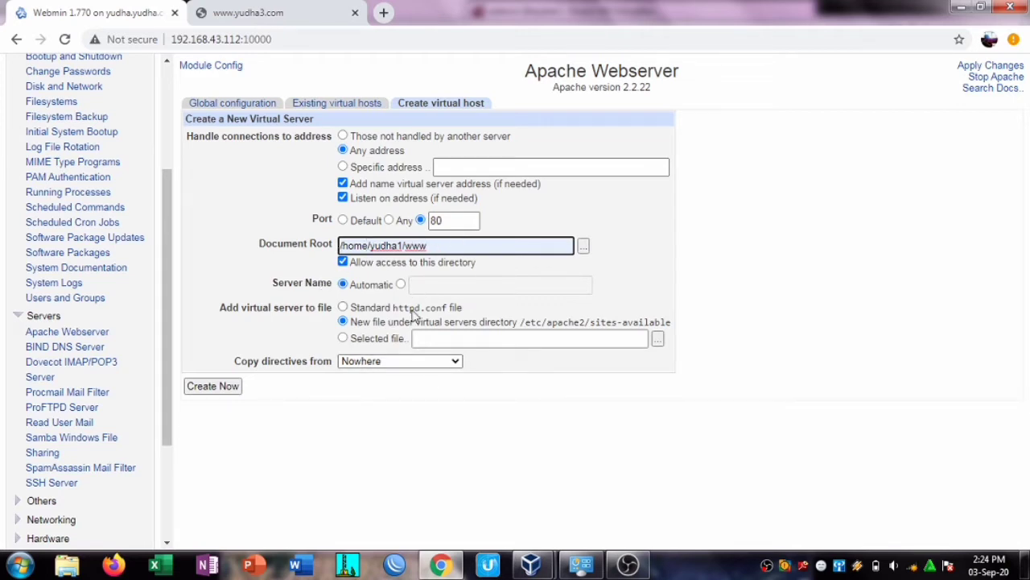
pyautogui.click(433, 286)
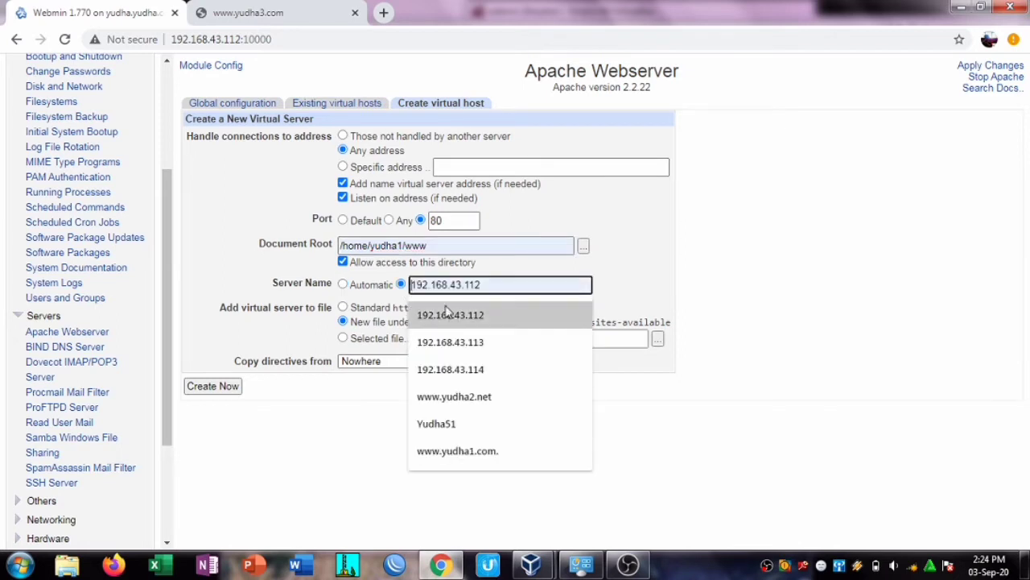
pyautogui.write('yud')
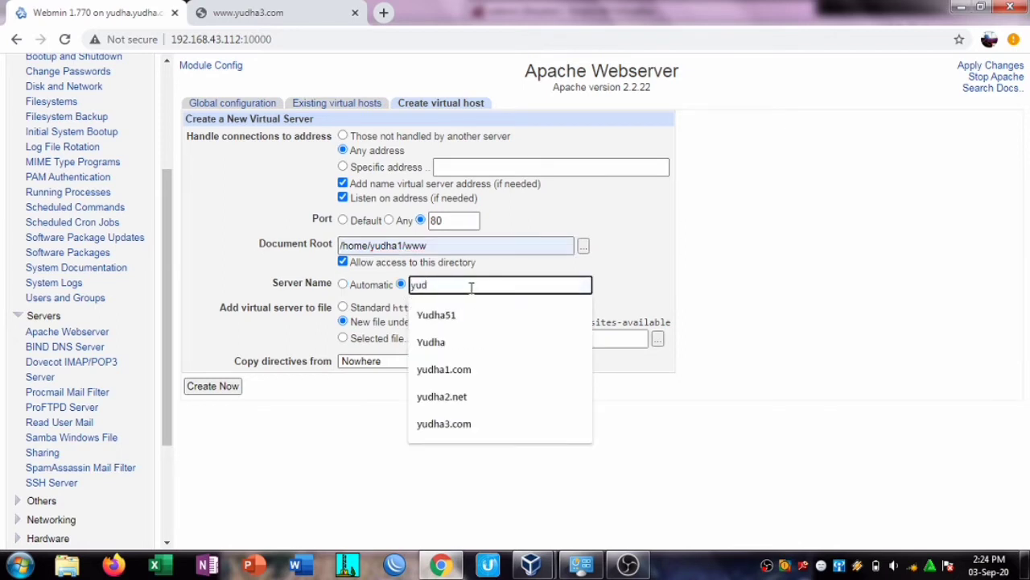
pyautogui.click(474, 378)
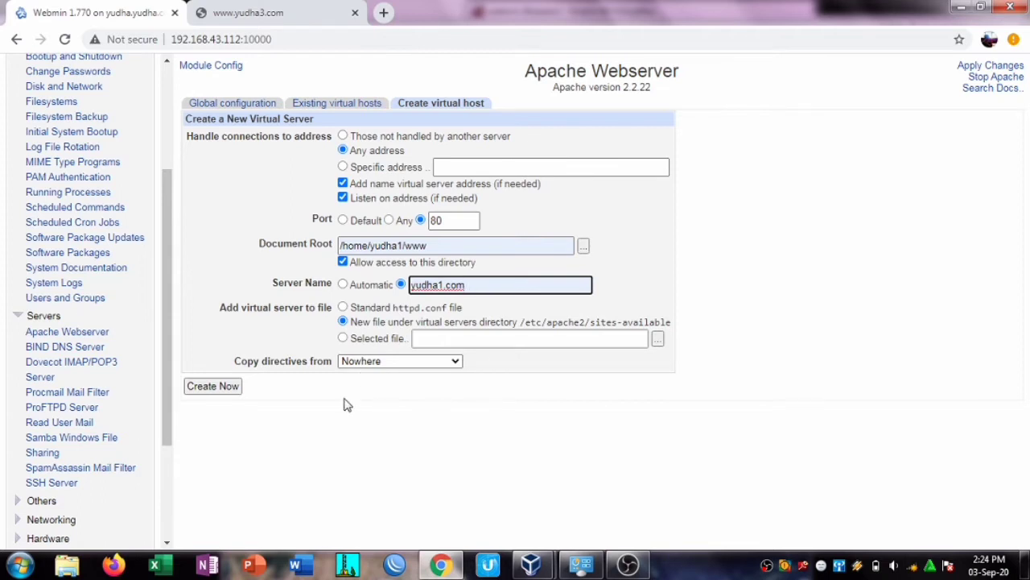
pyautogui.click(226, 393)
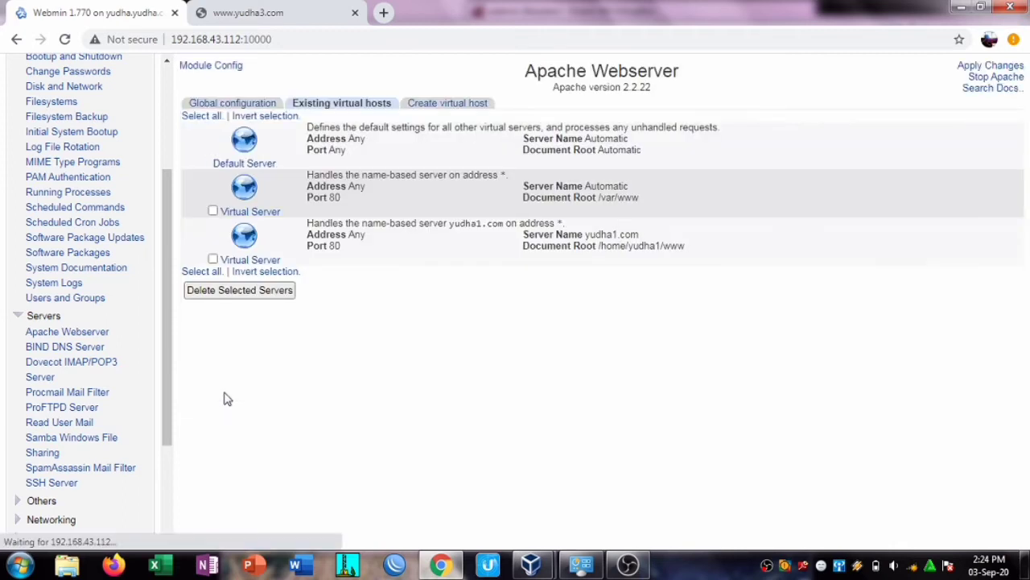
pyautogui.click(456, 105)
pyautogui.click(403, 244)
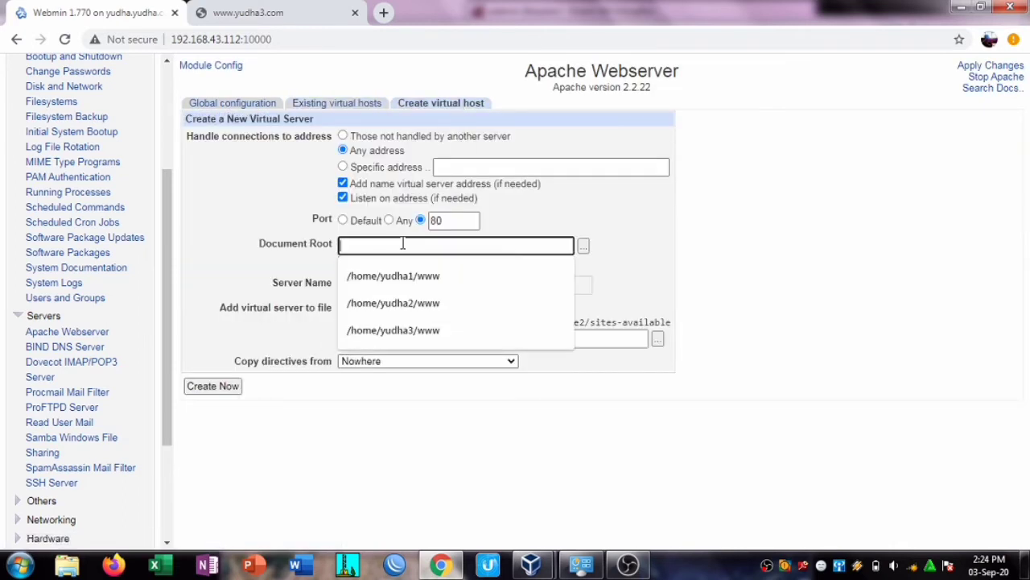
pyautogui.click(407, 301)
pyautogui.click(400, 286)
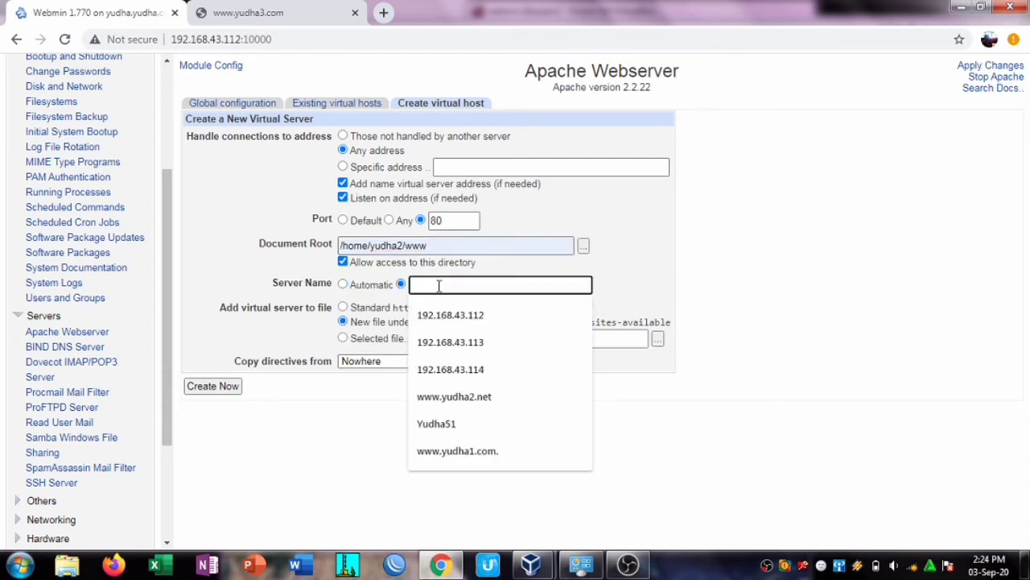
pyautogui.write('yudha2.net')
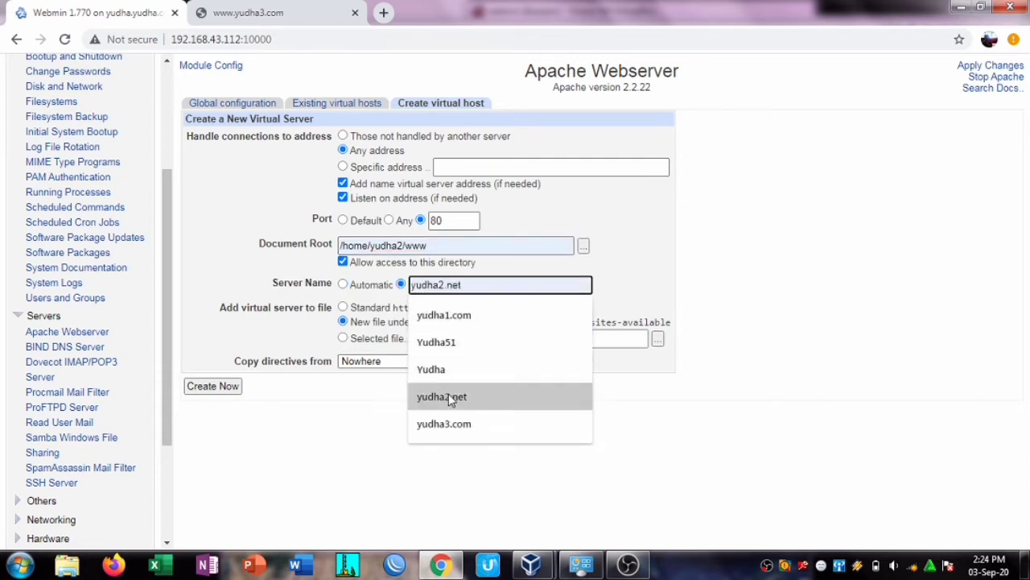
pyautogui.click(448, 396)
pyautogui.click(228, 387)
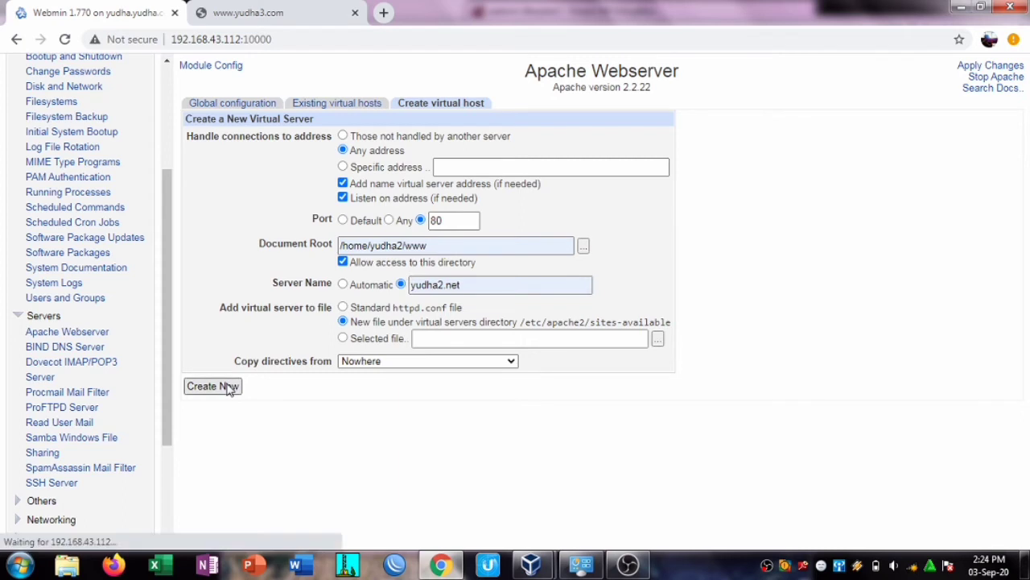
pyautogui.click(443, 104)
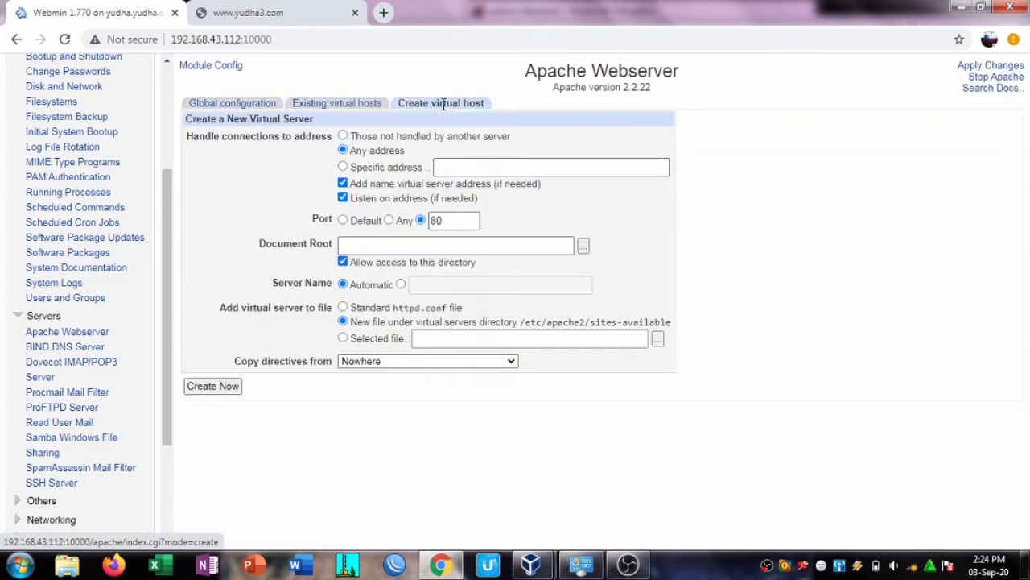
pyautogui.click(380, 244)
pyautogui.click(400, 330)
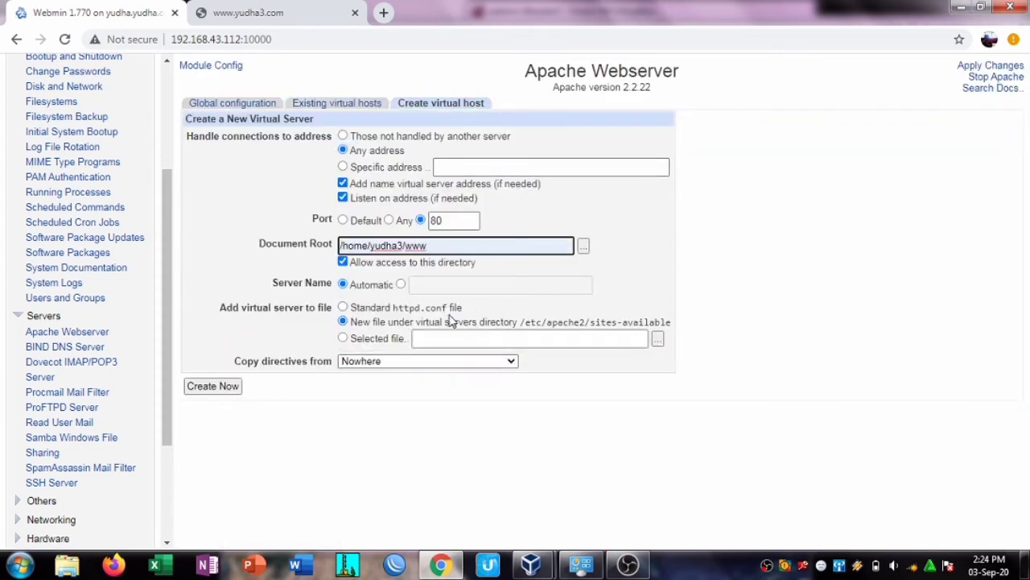
pyautogui.click(413, 285)
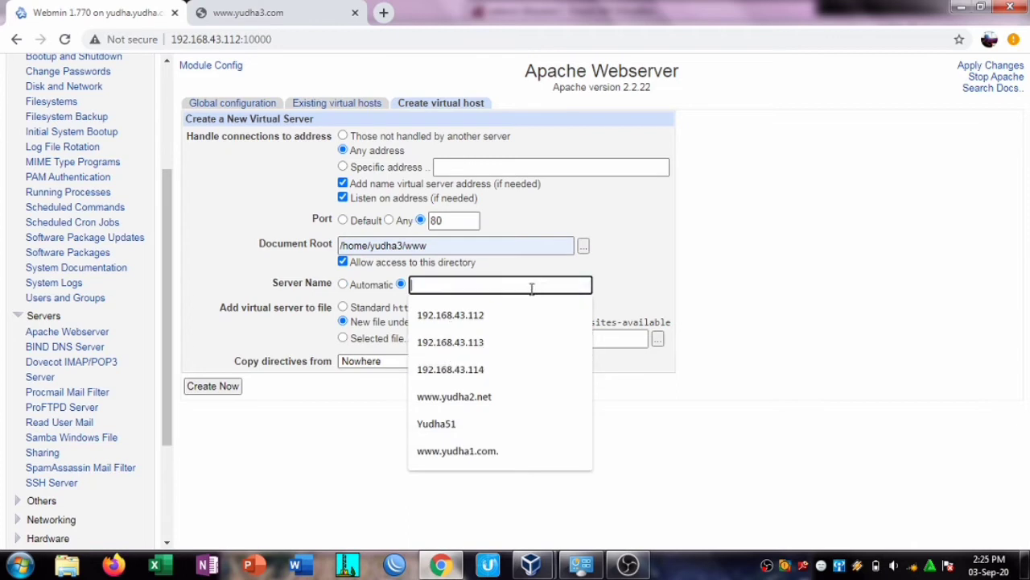
pyautogui.write('yudha3.com')
pyautogui.click(453, 436)
pyautogui.click(220, 393)
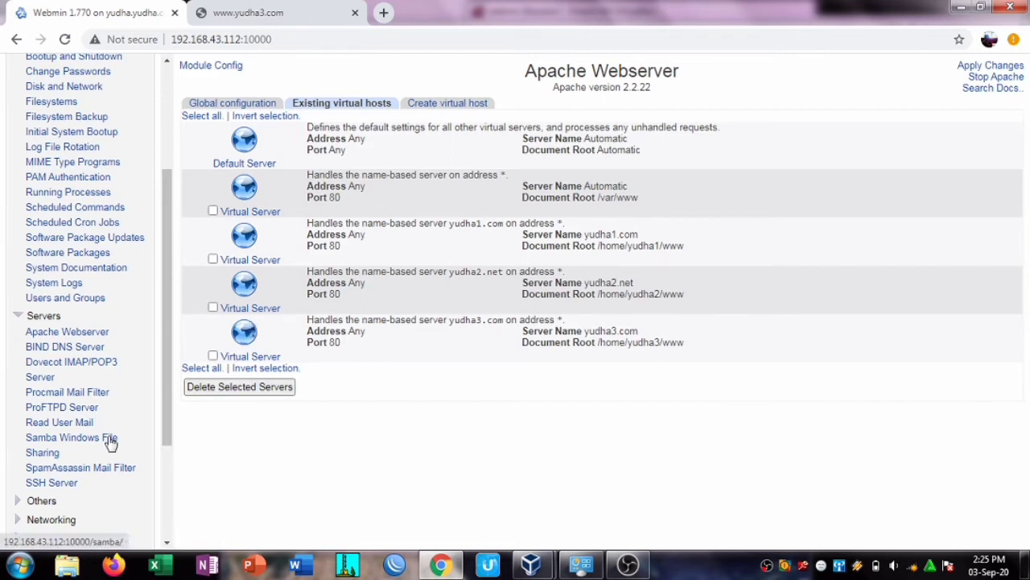
pyautogui.click(259, 262)
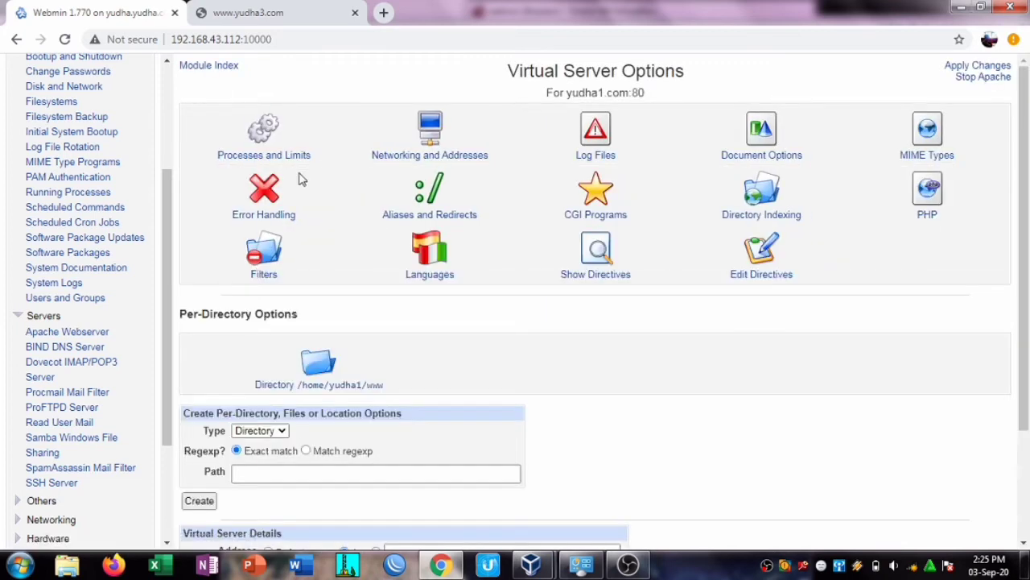
pyautogui.click(447, 140)
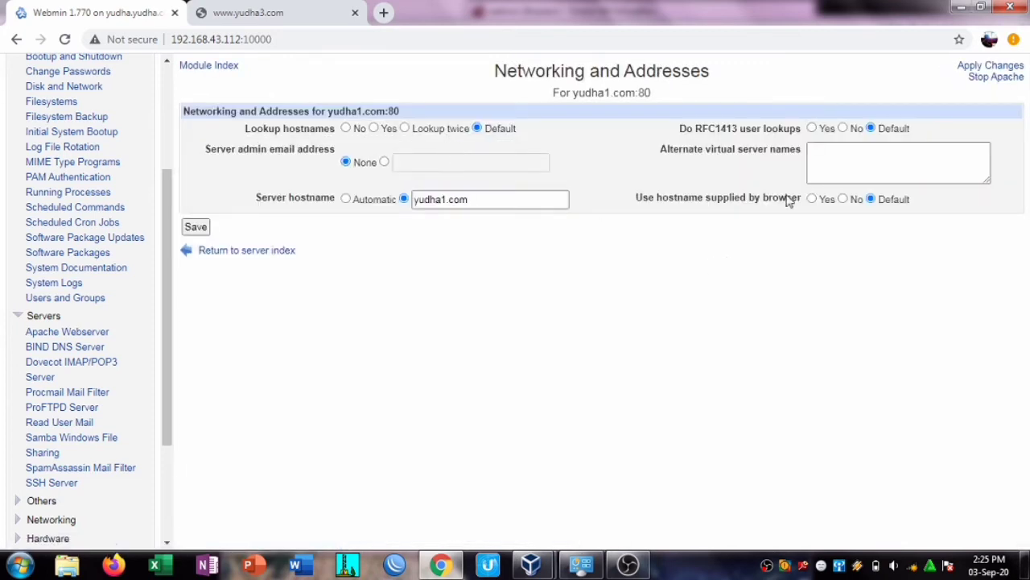
pyautogui.click(840, 158)
pyautogui.write('ww')
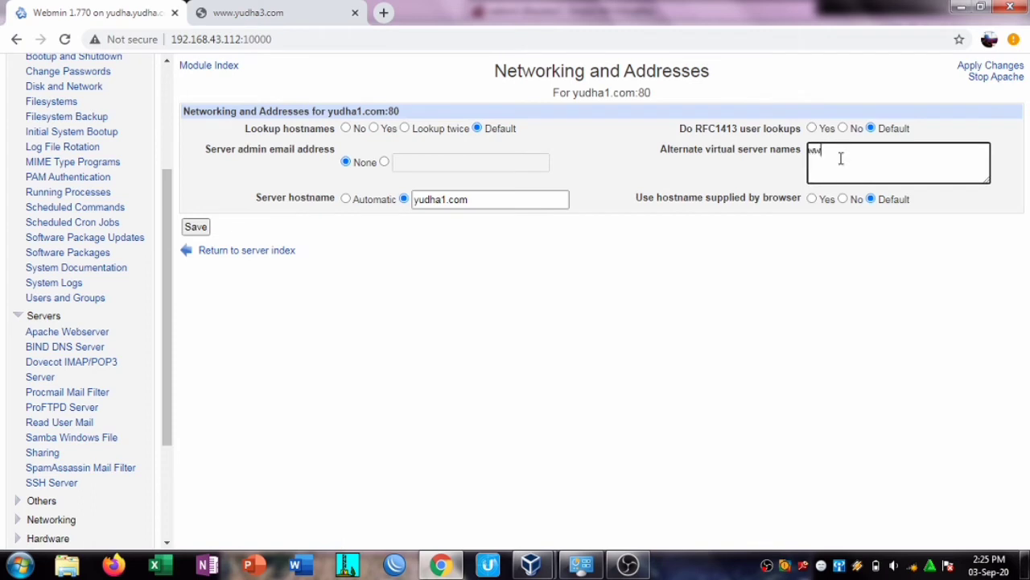
pyautogui.write('w.yudha1.com')
pyautogui.click(206, 228)
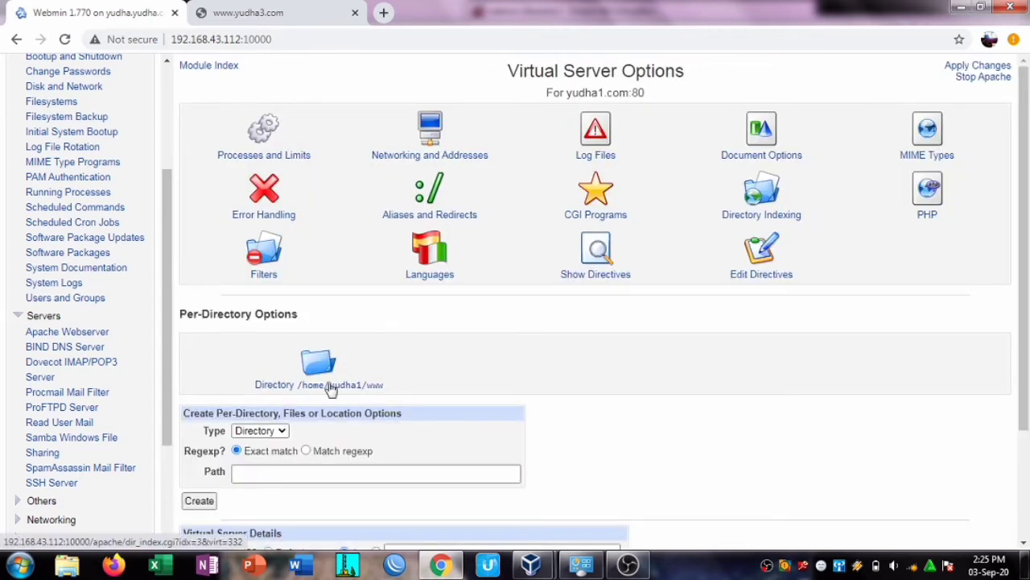
# Step: Recheck the saved networking settings and return to the virtual host list
pyautogui.click(441, 131)
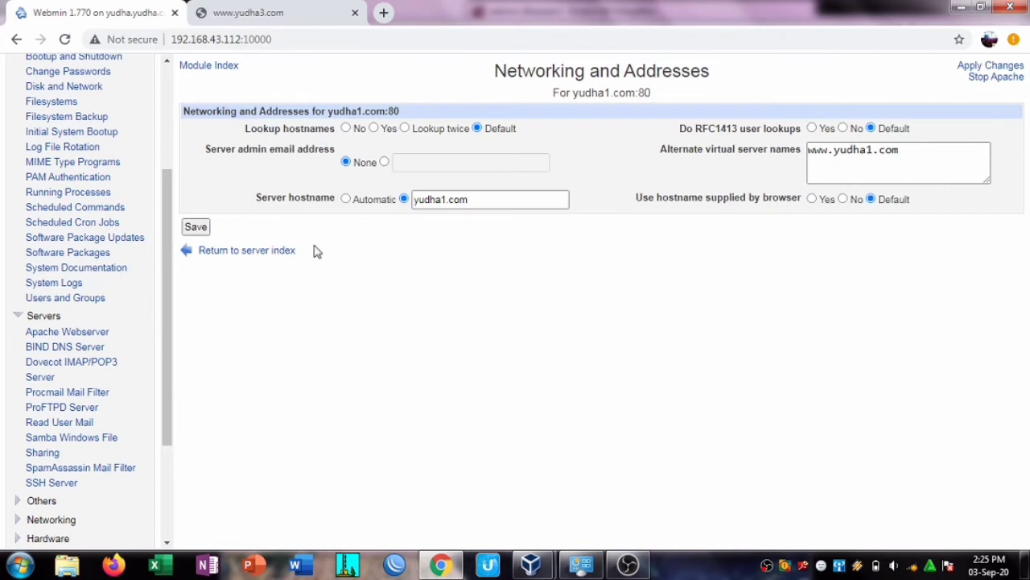
pyautogui.click(198, 231)
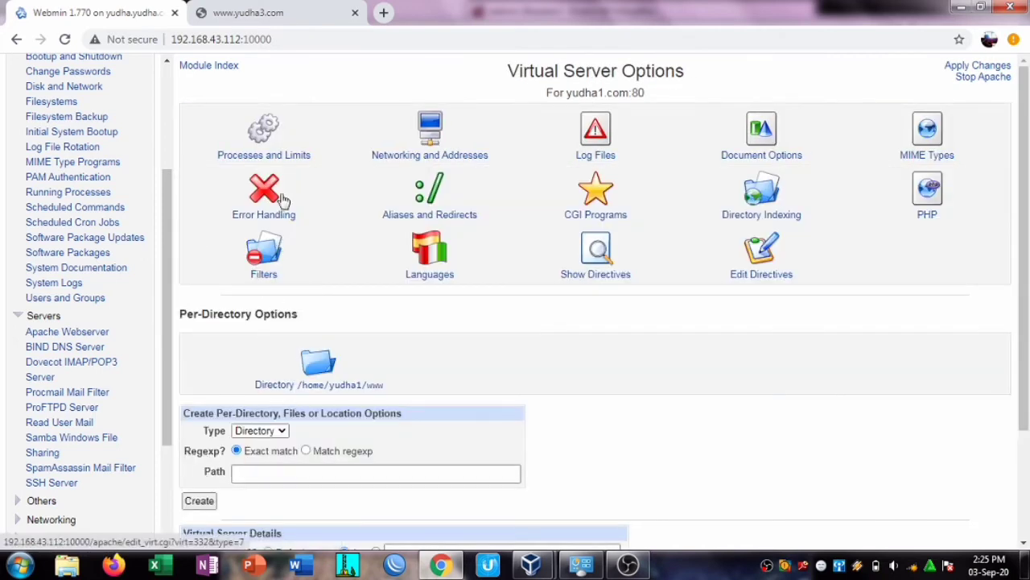
pyautogui.scroll(-1, 283, 199)
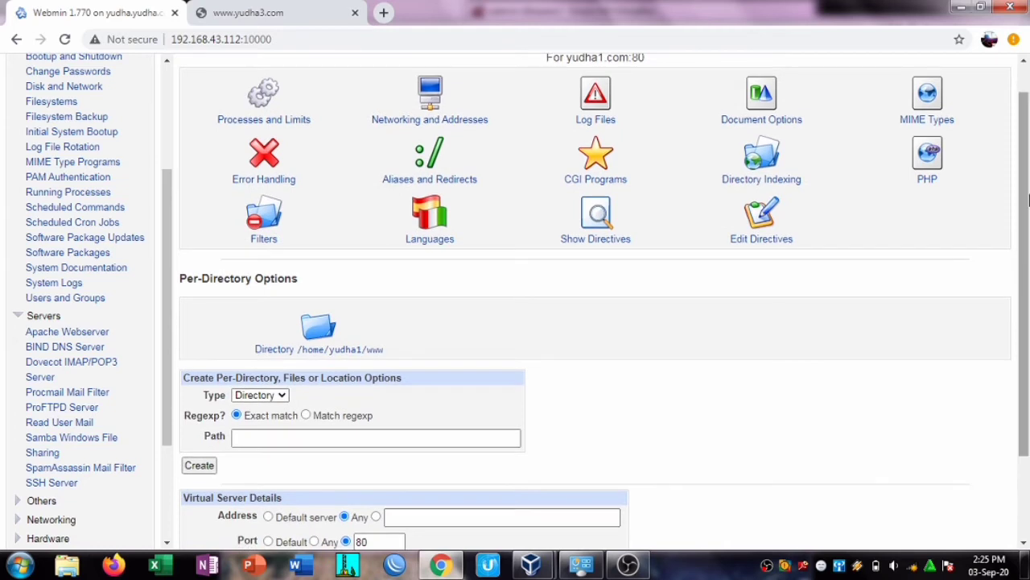
pyautogui.moveTo(1028, 200); pyautogui.dragTo(1027, 272)
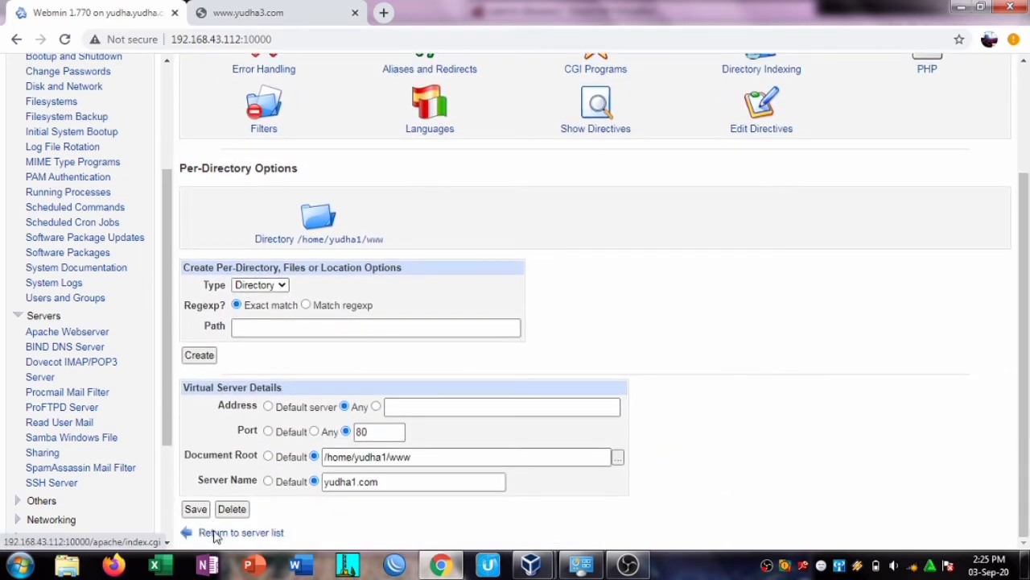
pyautogui.click(216, 534)
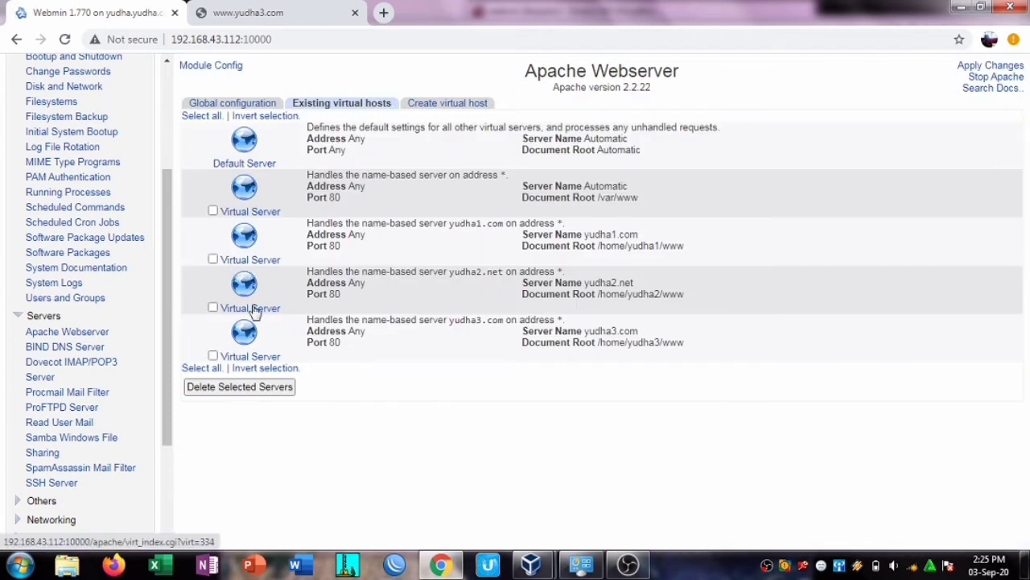
pyautogui.click(253, 310)
pyautogui.click(438, 133)
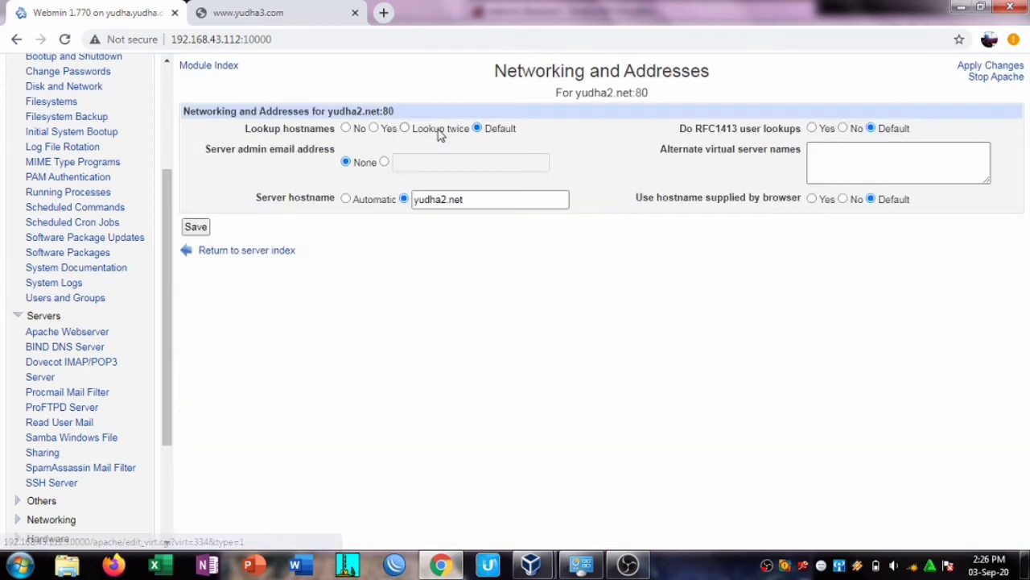
pyautogui.write('www.')
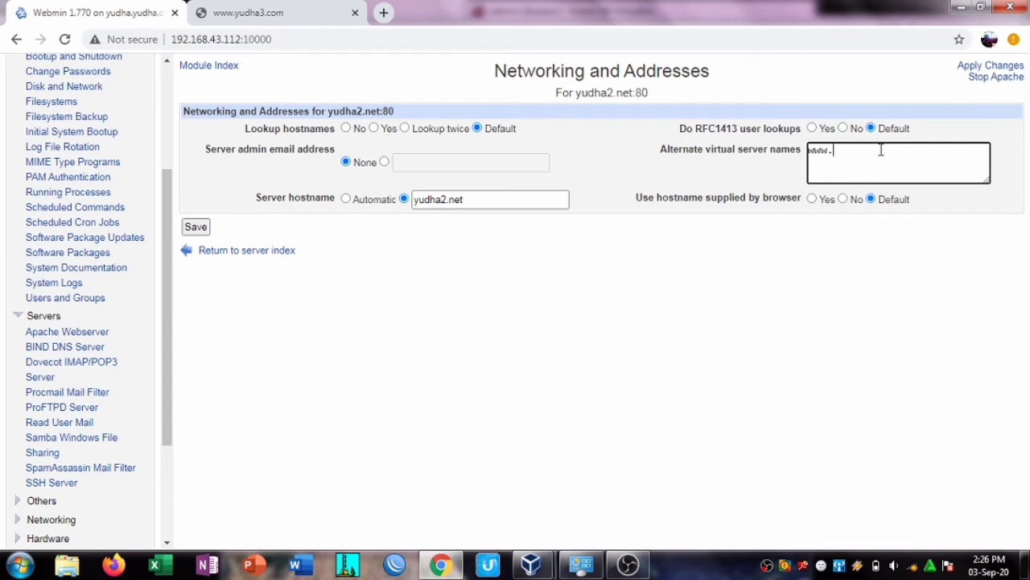
pyautogui.write('yudha2.net')
pyautogui.click(195, 228)
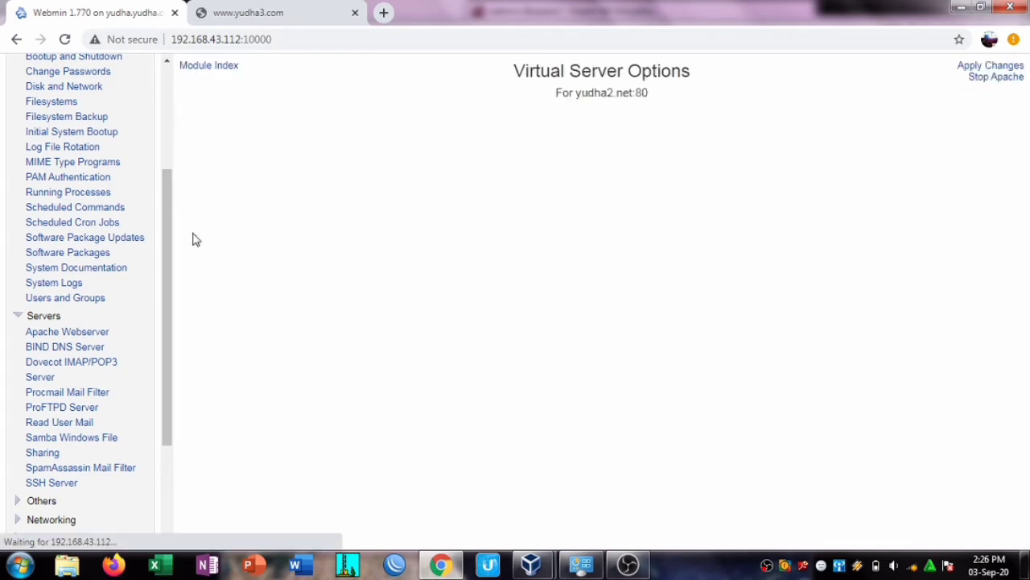
pyautogui.scroll(-2, 1023, 241)
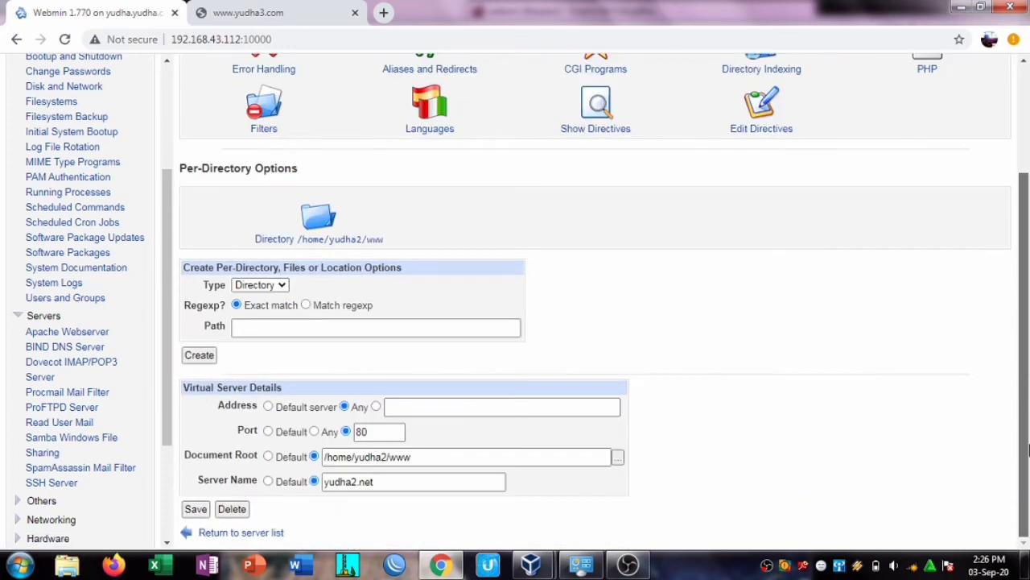
pyautogui.click(242, 532)
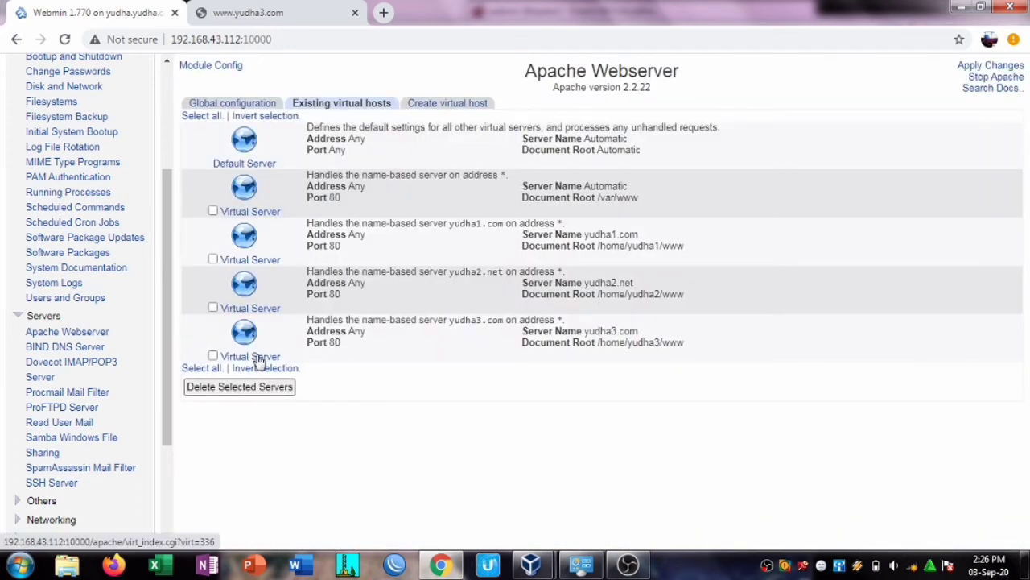
pyautogui.click(259, 359)
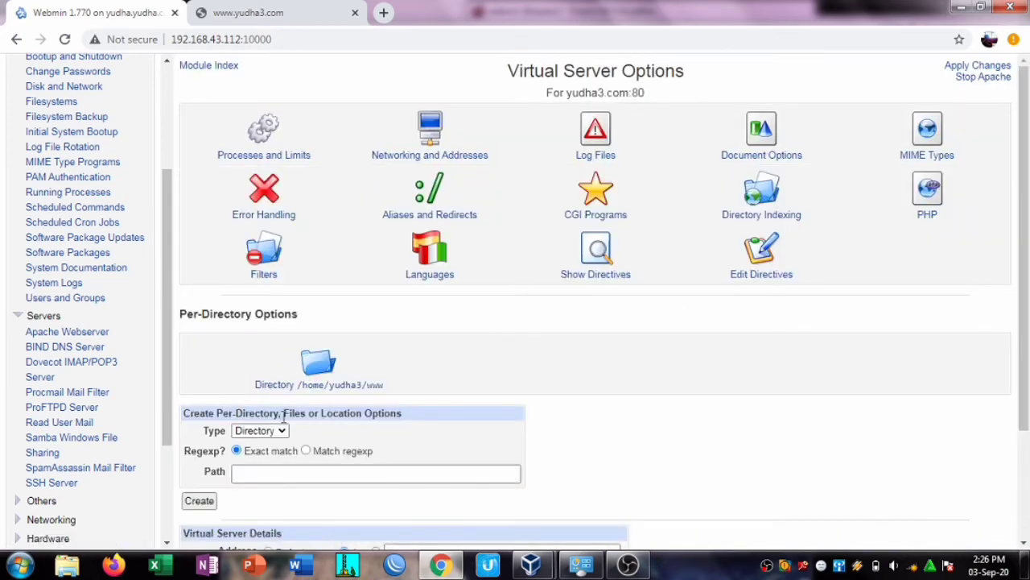
pyautogui.click(430, 141)
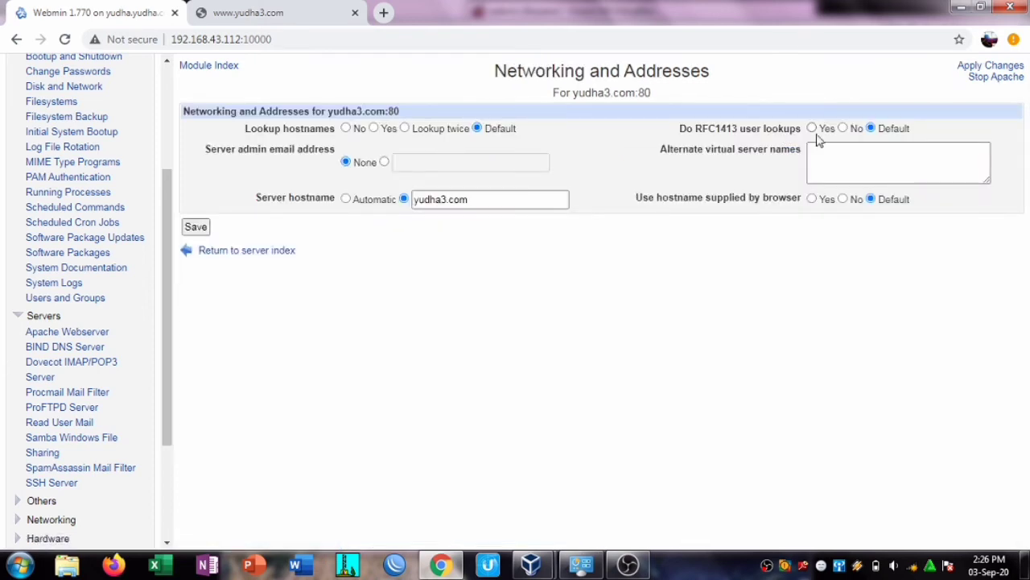
pyautogui.write('ww')
pyautogui.press('BackSpace')
pyautogui.press('BackSpace')
pyautogui.write('ww')
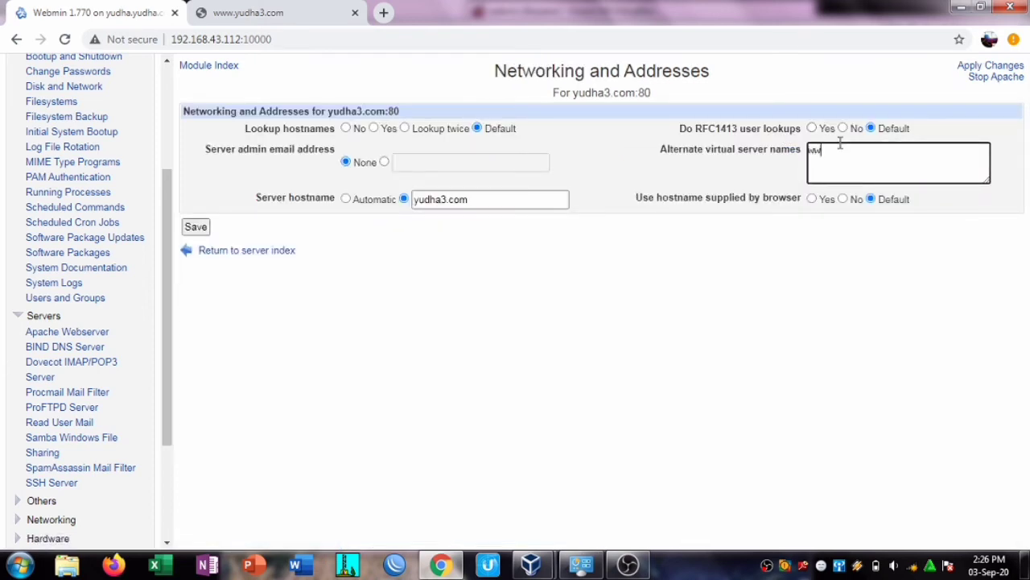
pyautogui.write('w.yudha3.com')
pyautogui.click(197, 227)
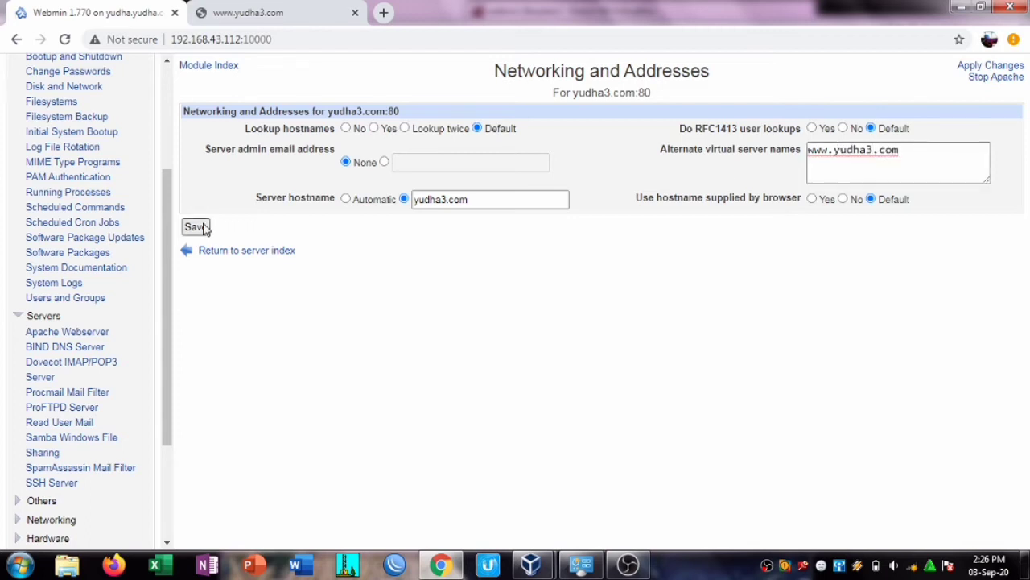
pyautogui.moveTo(1027, 179); pyautogui.dragTo(1029, 313)
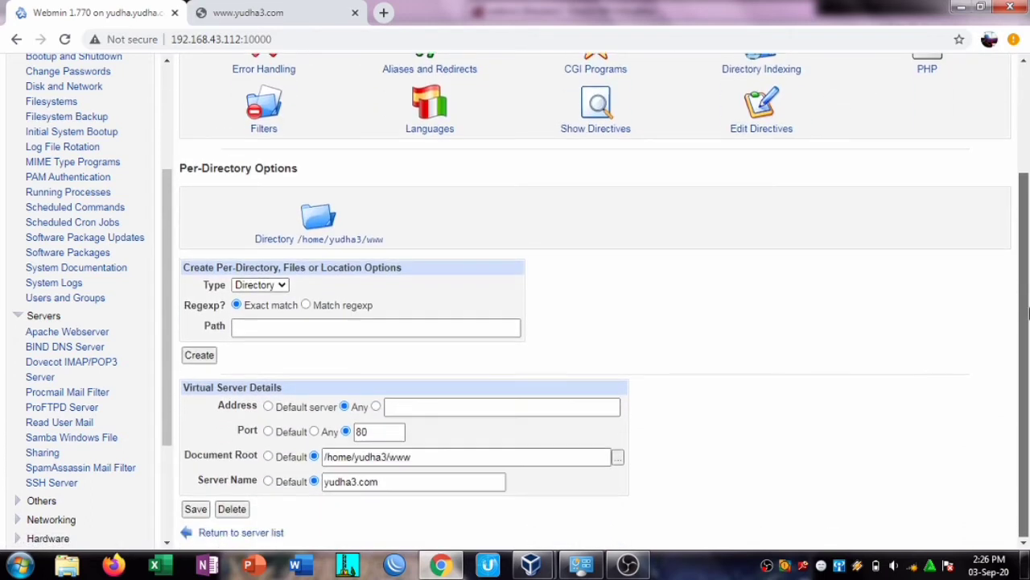
pyautogui.click(235, 535)
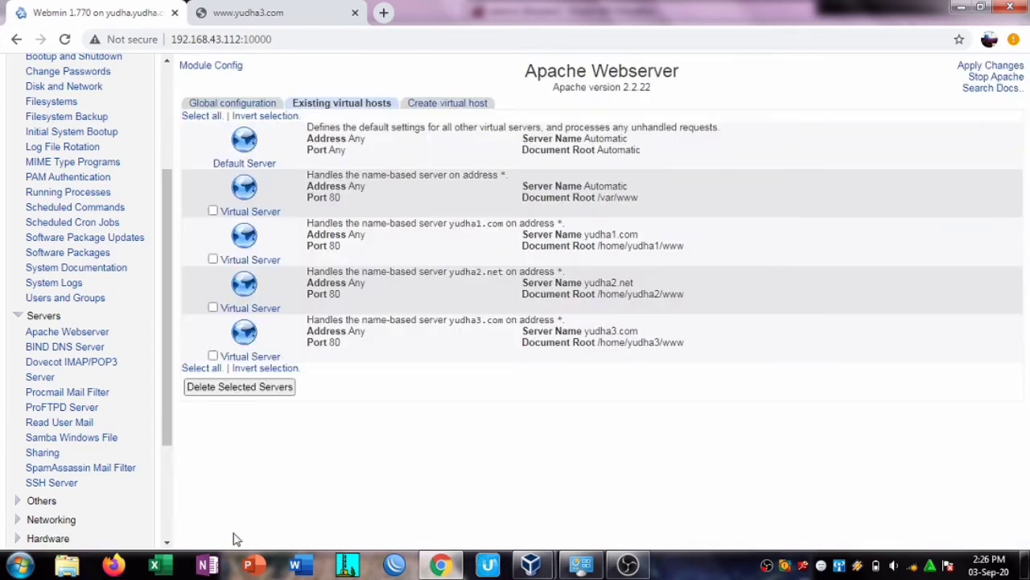
pyautogui.moveTo(531, 565)
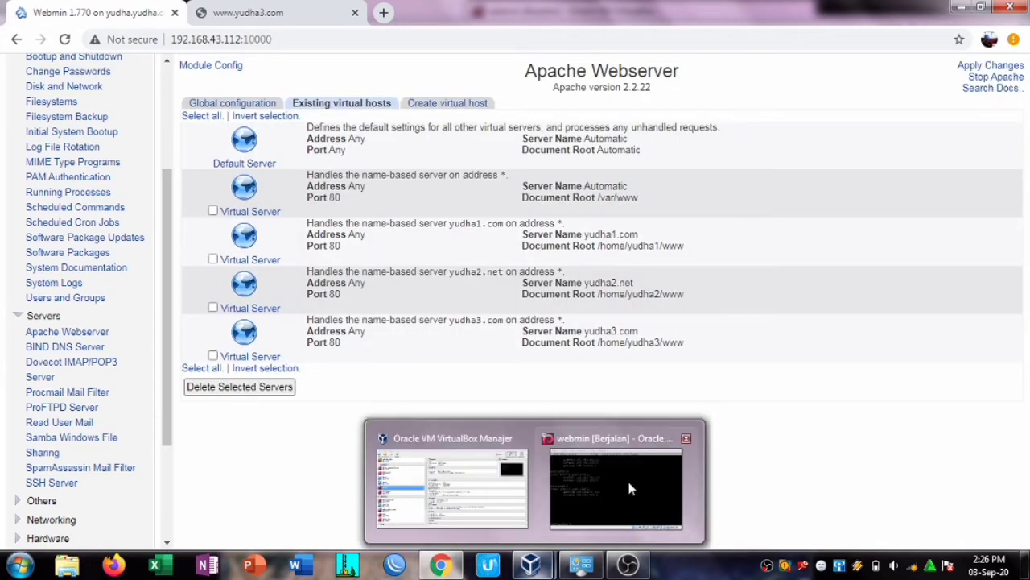
pyautogui.click(641, 481)
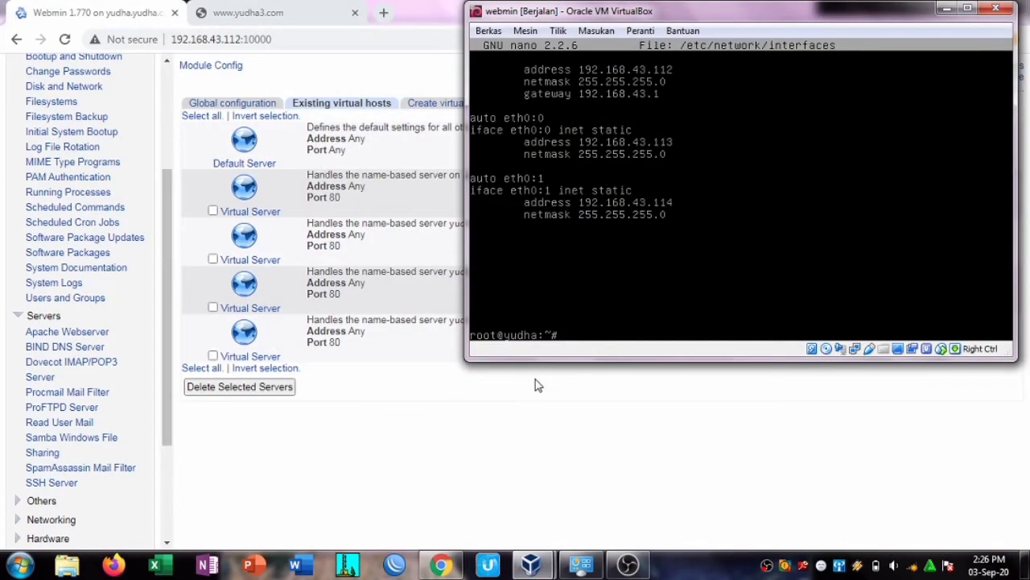
pyautogui.write('cd /home/yudha1/')
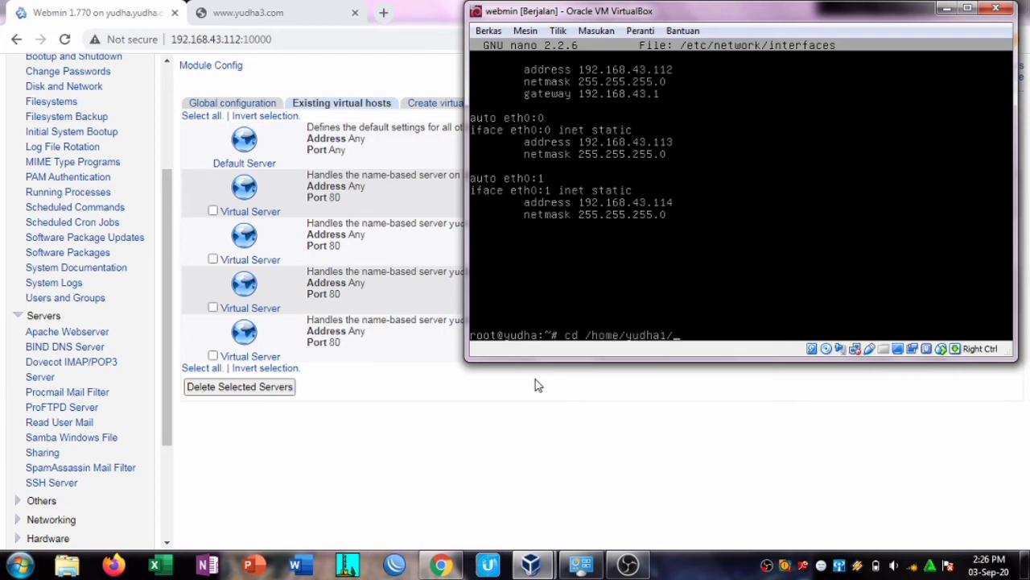
pyautogui.write('www')
pyautogui.press('Return')
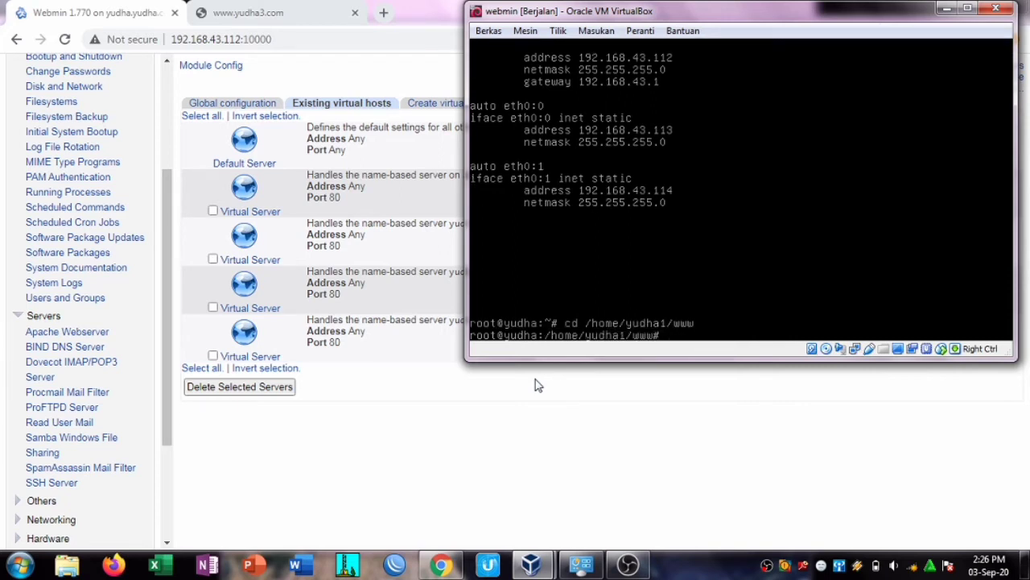
pyautogui.write('nano index.html')
pyautogui.press('Return')
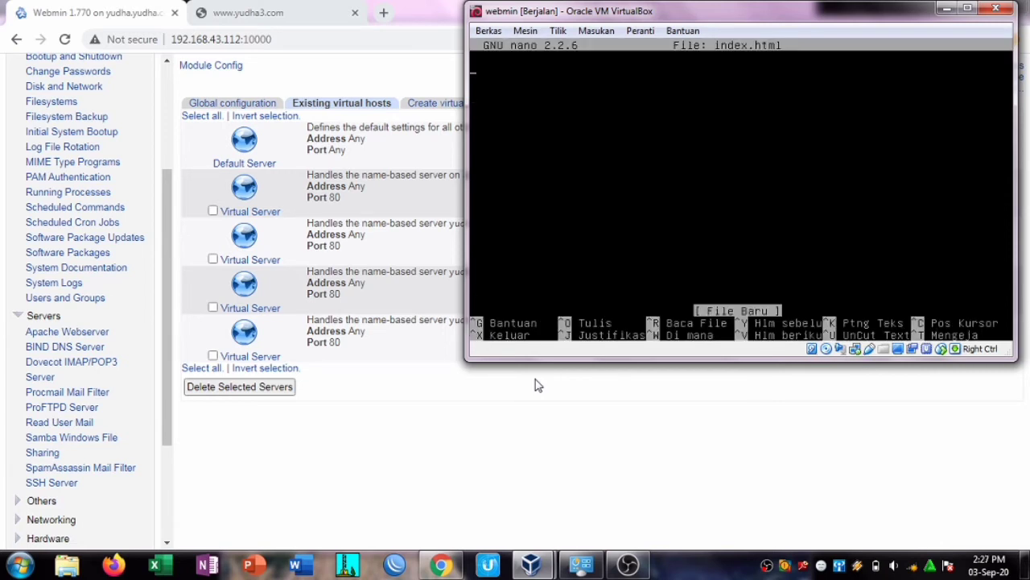
# Step: Write the 'user yudha1' heading and halaman 1 / halaman 2 links to 1.html and 2.html
pyautogui.write('<')
pyautogui.press('BackSpace')
pyautogui.press('BackSpace')
pyautogui.press('BackSpace')
pyautogui.write('user yud')
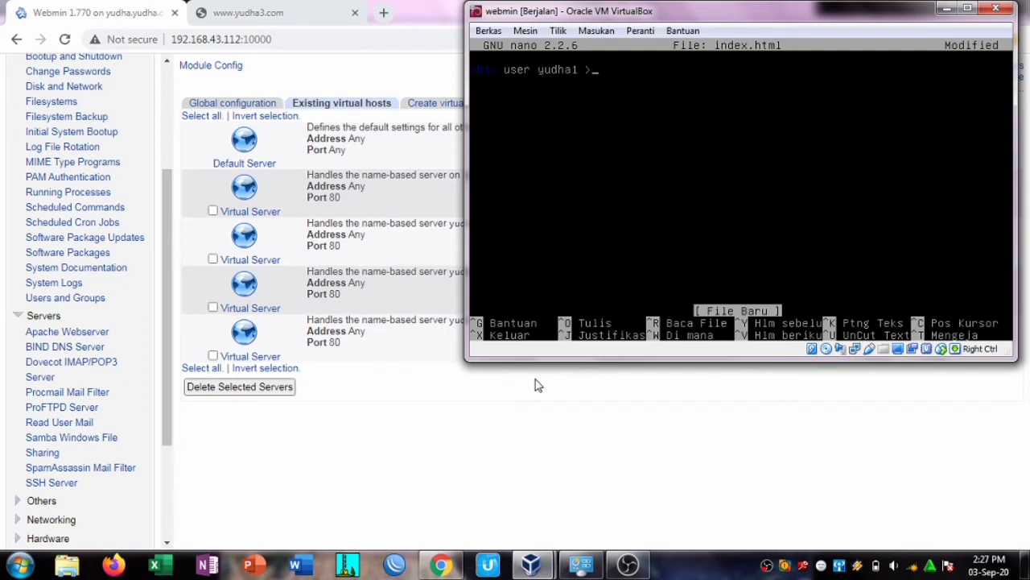
pyautogui.write('ha1 </h')
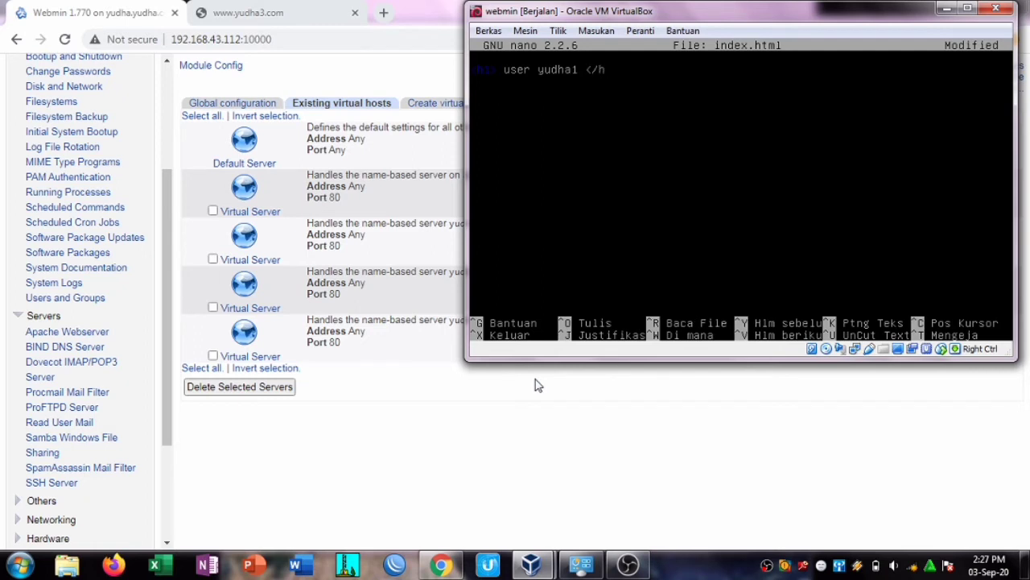
pyautogui.write('1>')
pyautogui.write('hre')
pyautogui.write('1')
pyautogui.write('.html"')
pyautogui.write(' /a')
pyautogui.write('>')
pyautogui.write('<a')
pyautogui.write(' href')
pyautogui.write('=')
pyautogui.write('"')
pyautogui.write('2.html"')
pyautogui.write('<')
pyautogui.write('/a>')
pyautogui.write('hala')
pyautogui.write('man 1')
pyautogui.write('h')
pyautogui.write('halaman 2')
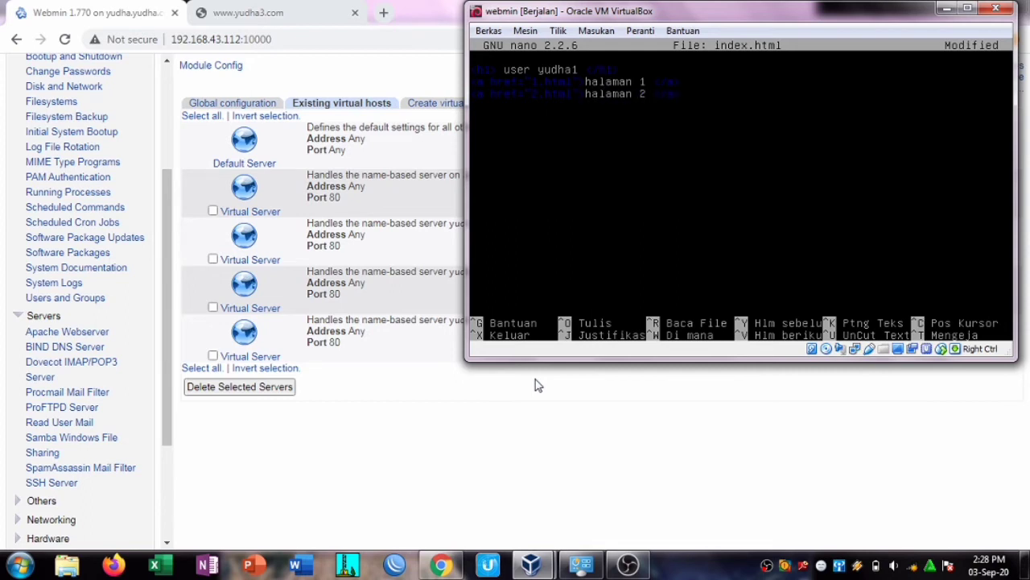
# Step: Return to the webmin VM and save index.html, exiting nano
pyautogui.click(538, 385)
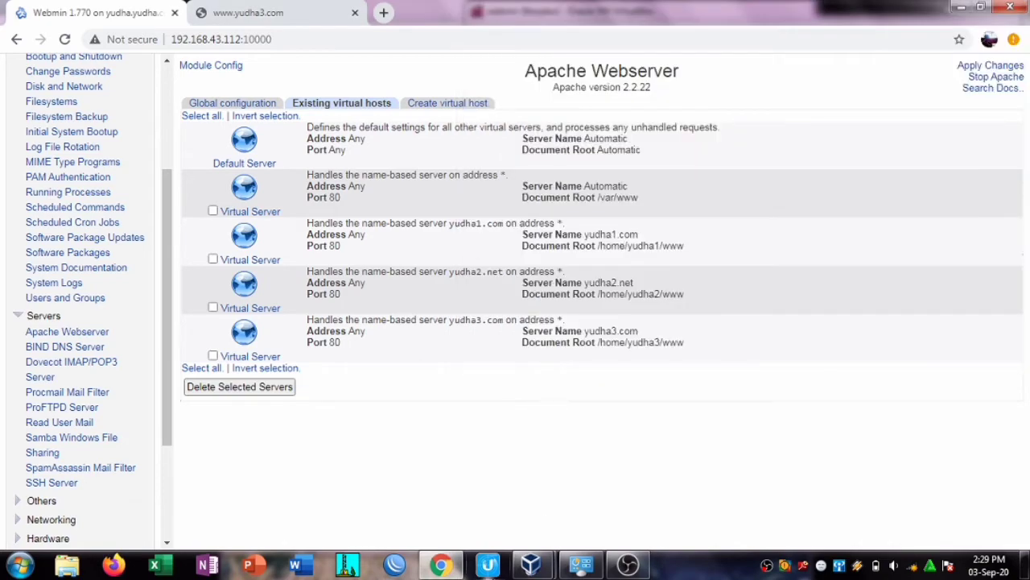
pyautogui.moveTo(542, 573)
pyautogui.click(616, 503)
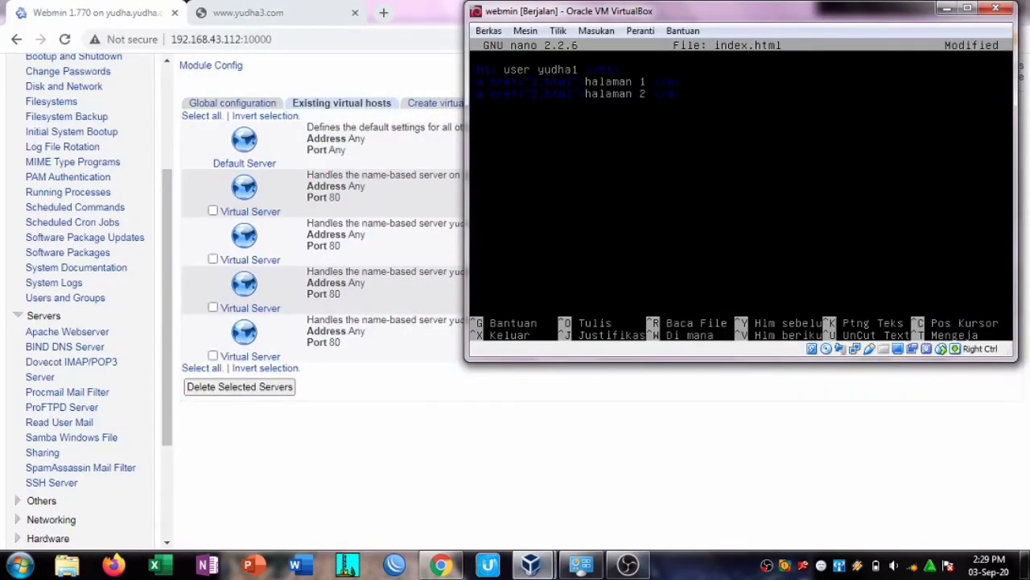
pyautogui.hotkey('ctrl', 'x')
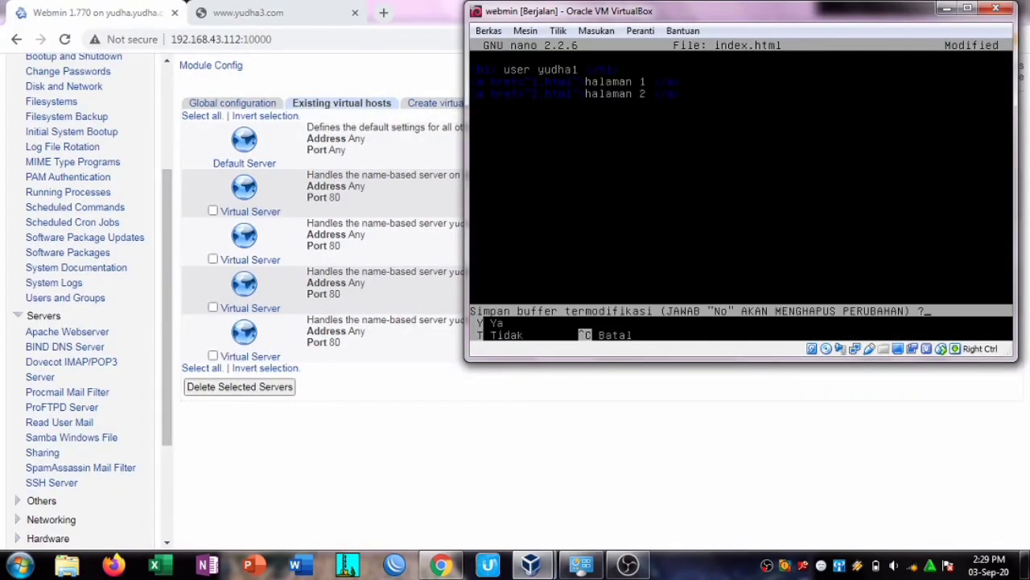
pyautogui.press('y')
pyautogui.press('Return')
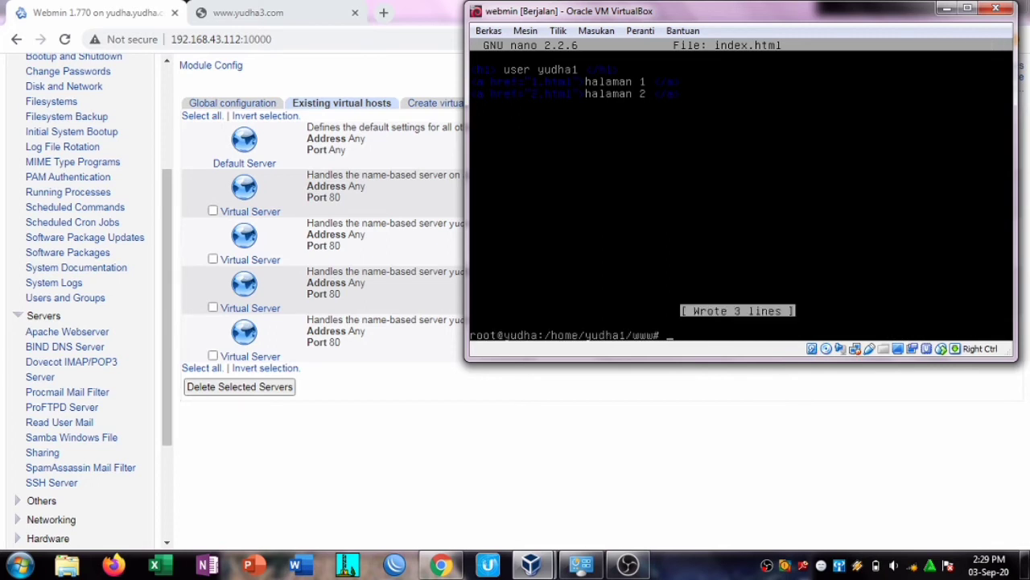
# Step: Create 1.html containing <h1>1</h1> in nano and save it
pyautogui.write('nano 1.html')
pyautogui.press('Return')
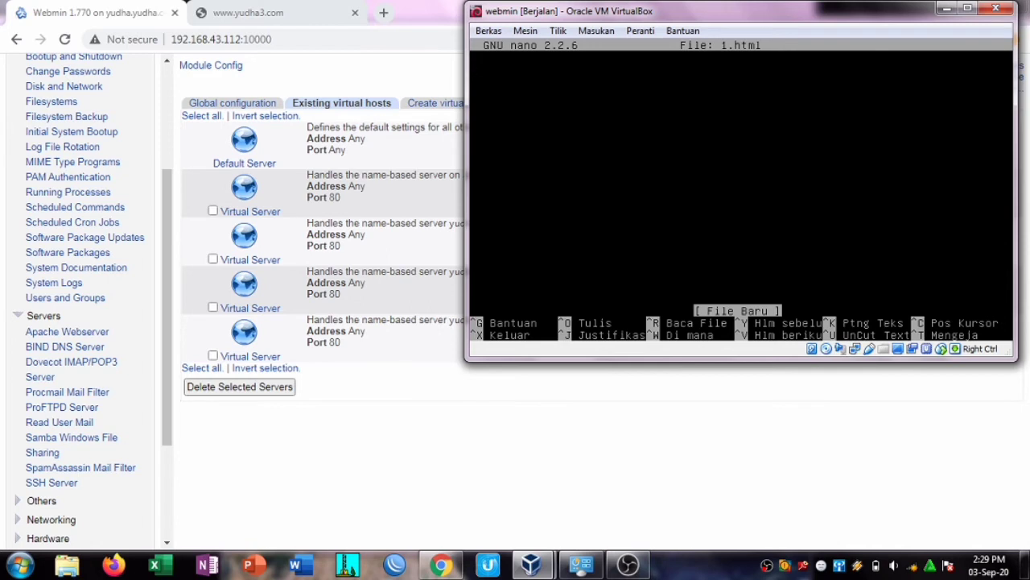
pyautogui.write('<h1> 1 </ha')
pyautogui.press('BackSpace')
pyautogui.write('1>')
pyautogui.hotkey('ctrl', 'x')
pyautogui.press('y')
pyautogui.press('Return')
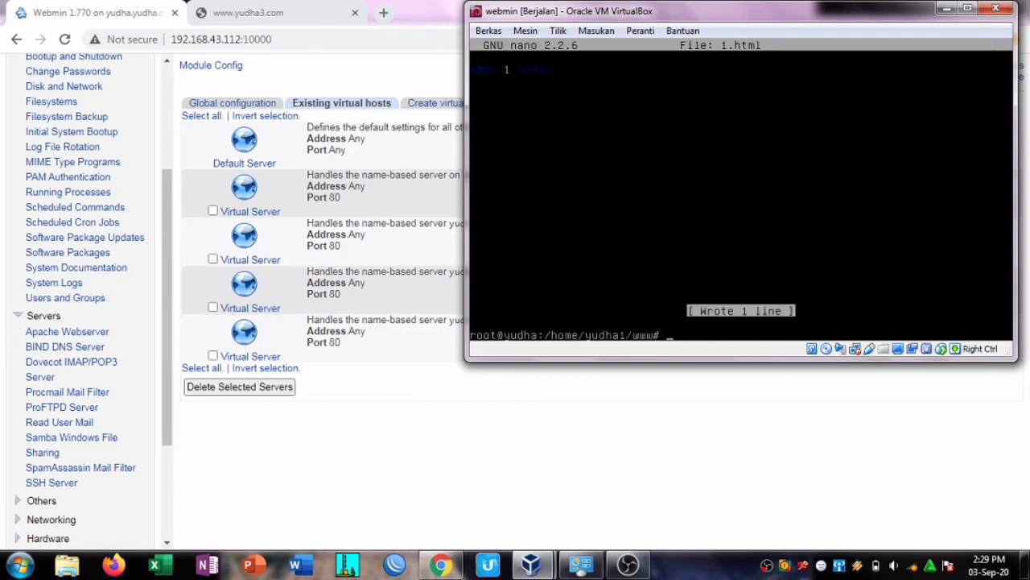
# Step: Create 2.html containing <h1>2</h1> in nano and save it
pyautogui.press('Up')
pyautogui.press('BackSpace')
pyautogui.press('BackSpace')
pyautogui.press('BackSpace')
pyautogui.press('BackSpace')
pyautogui.press('BackSpace')
pyautogui.press('BackSpace')
pyautogui.write('2.html')
pyautogui.press('Return')
pyautogui.write('h1')
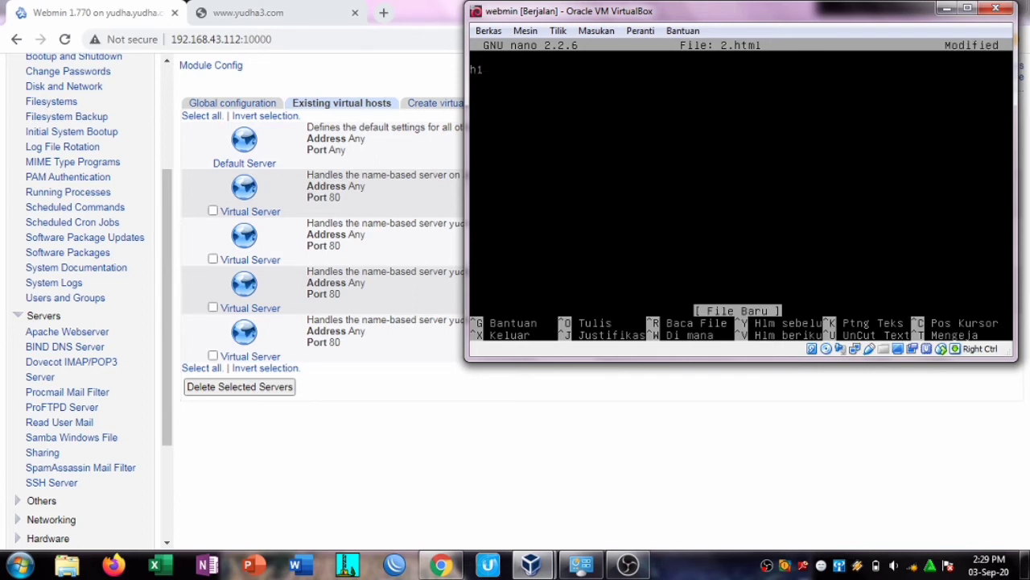
pyautogui.press('Home')
pyautogui.write('<')
pyautogui.press('End')
pyautogui.write('>2</h1')
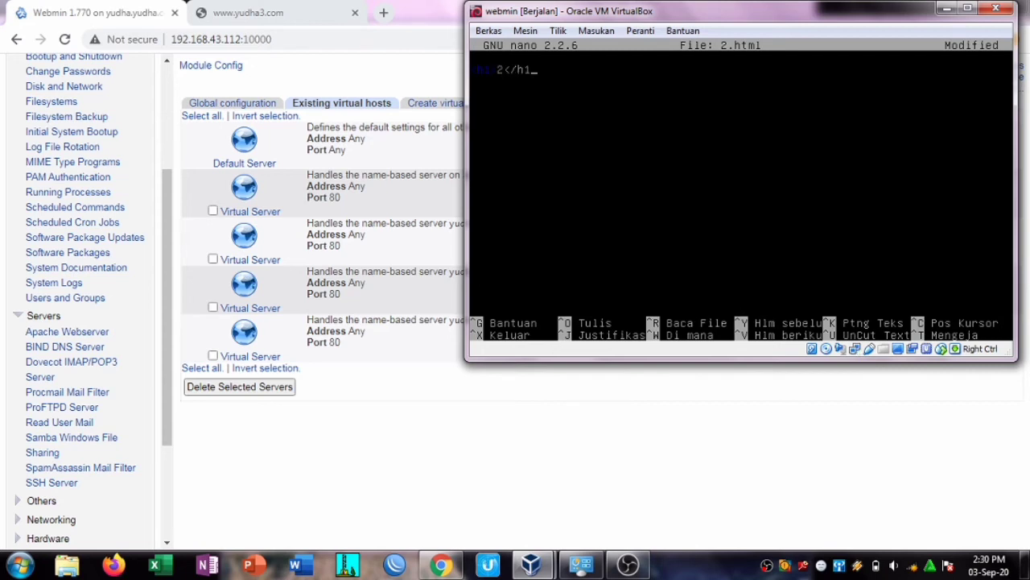
pyautogui.write('>')
pyautogui.hotkey('ctrl', 'x')
pyautogui.press('y')
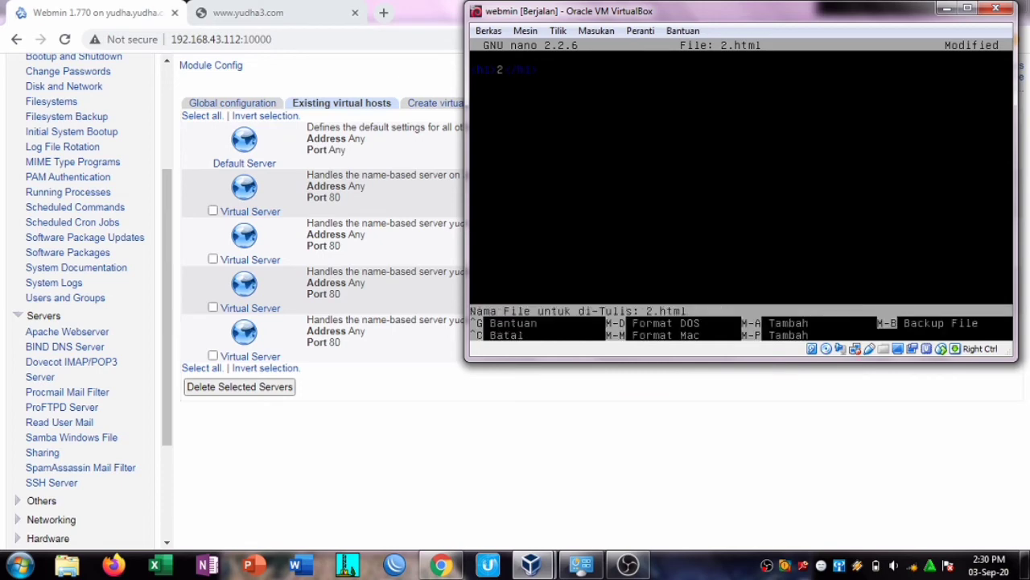
pyautogui.press('Return')
# Step: Apply the Apache changes, then load yudha1.com in a fresh tab and reload it
pyautogui.click(946, 8)
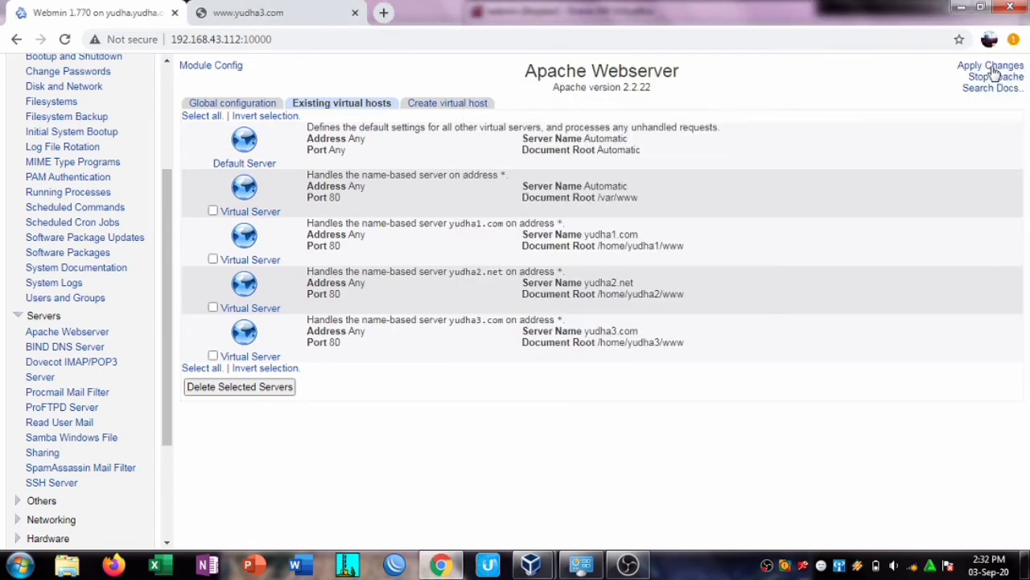
pyautogui.click(992, 67)
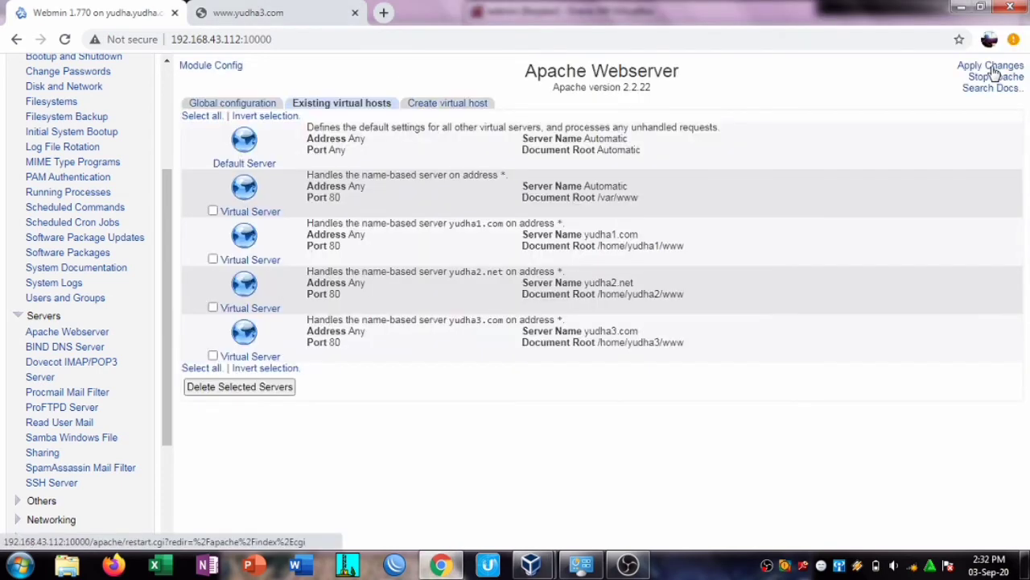
pyautogui.click(293, 16)
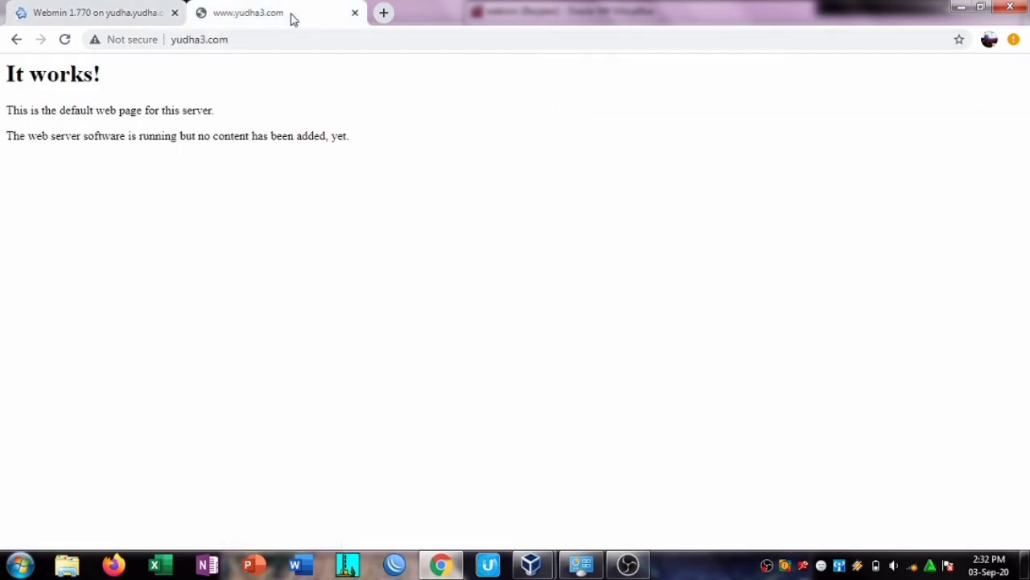
pyautogui.click(384, 12)
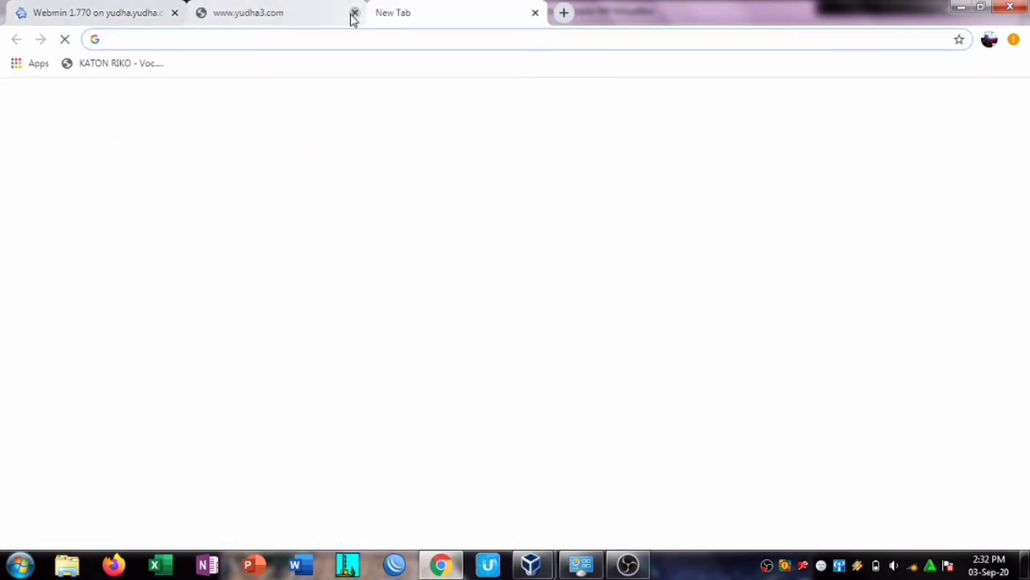
pyautogui.click(354, 14)
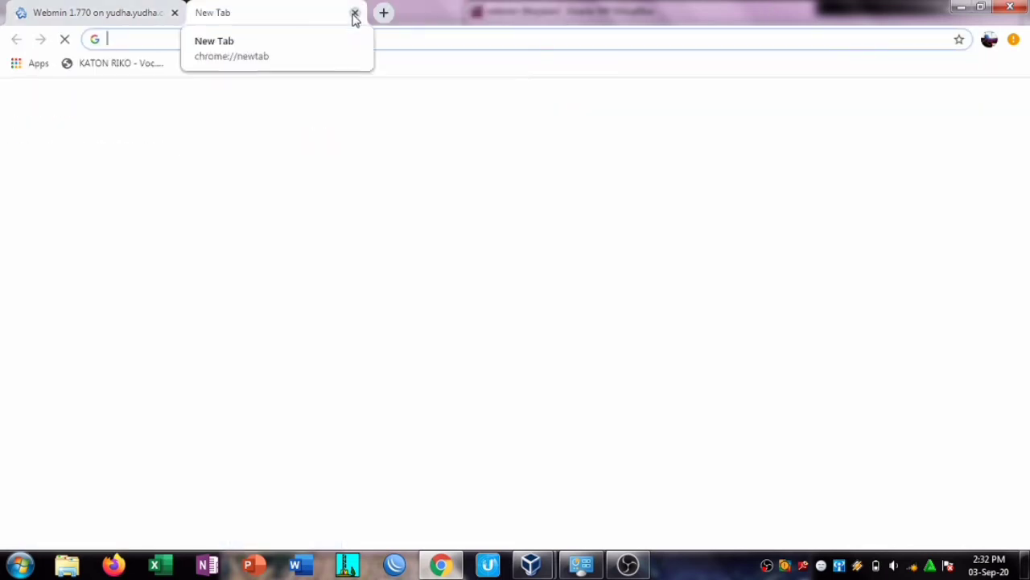
pyautogui.write('yudha1')
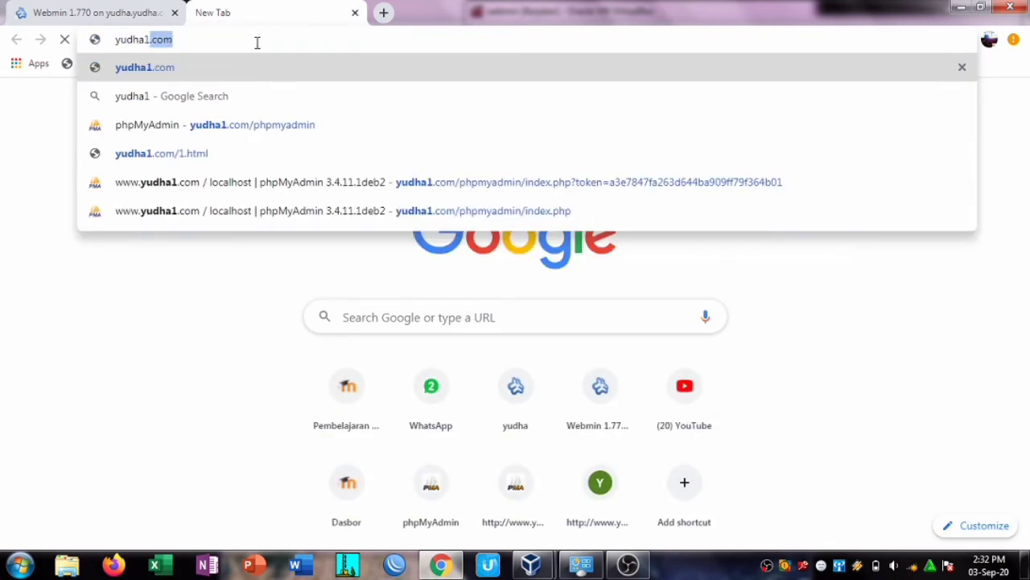
pyautogui.press('Return')
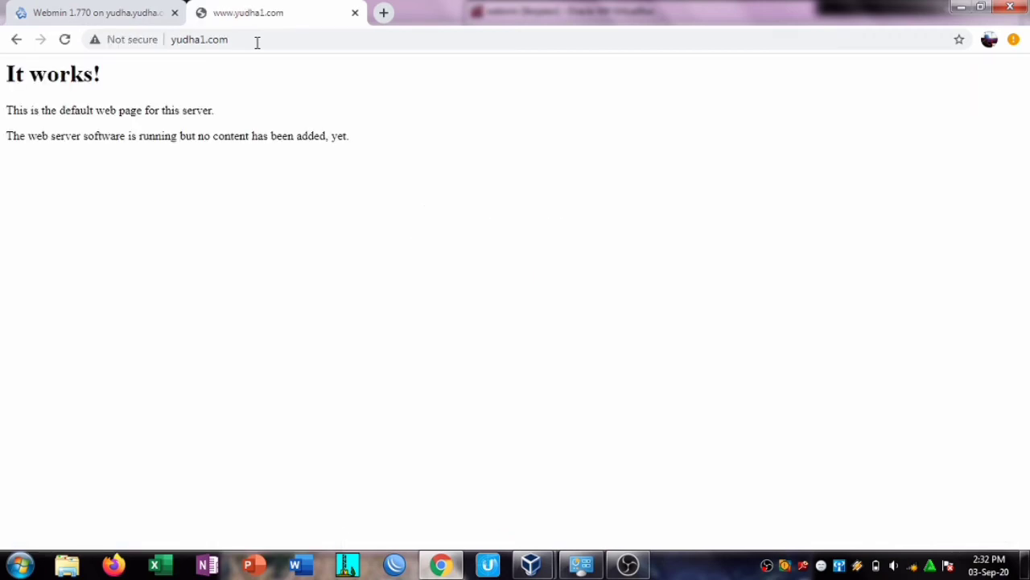
pyautogui.click(64, 38)
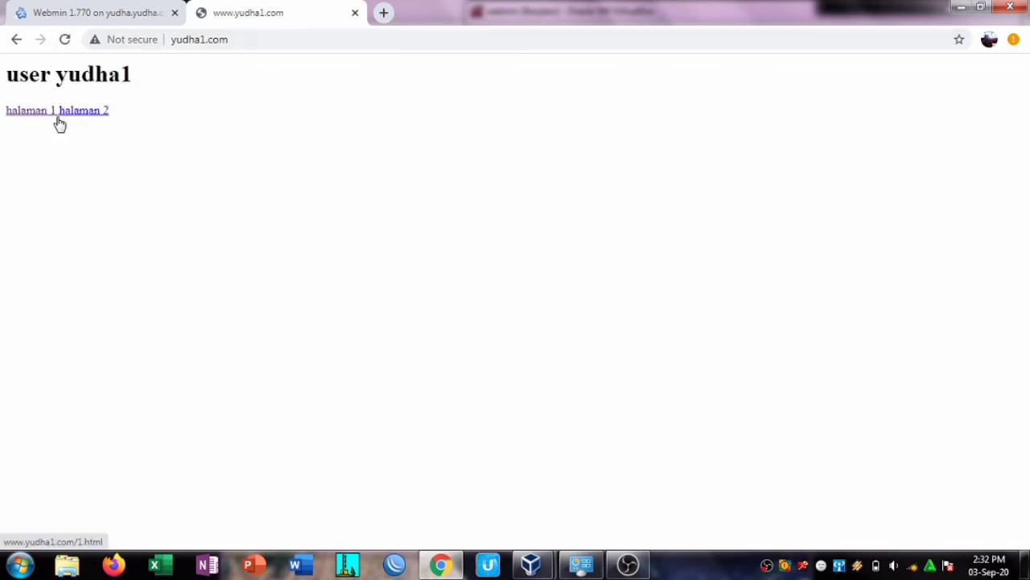
# Step: Check yudha1.com's halaman 1 and halaman 2 links, returning home after each
pyautogui.click(9, 112)
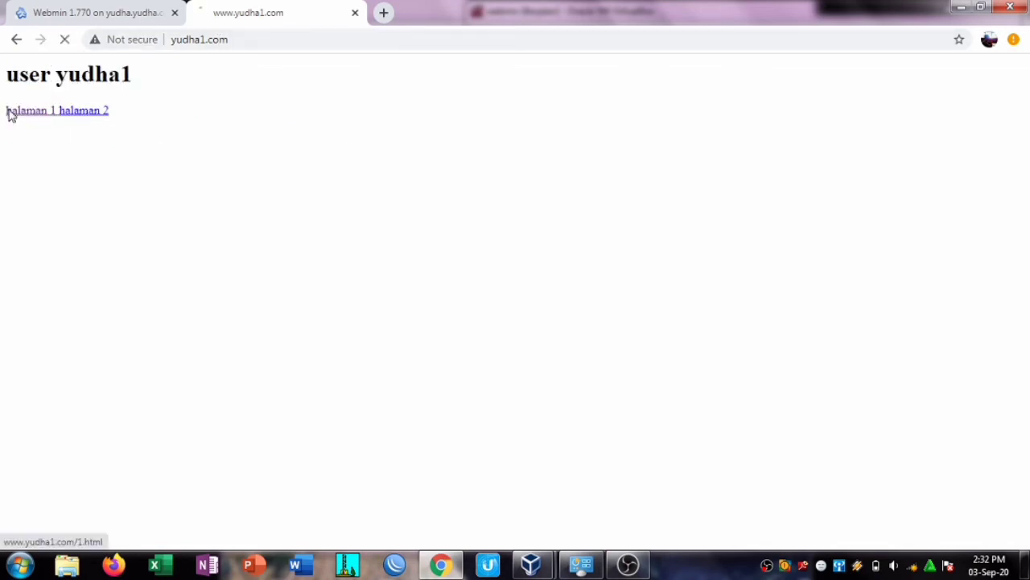
pyautogui.click(16, 40)
pyautogui.click(90, 113)
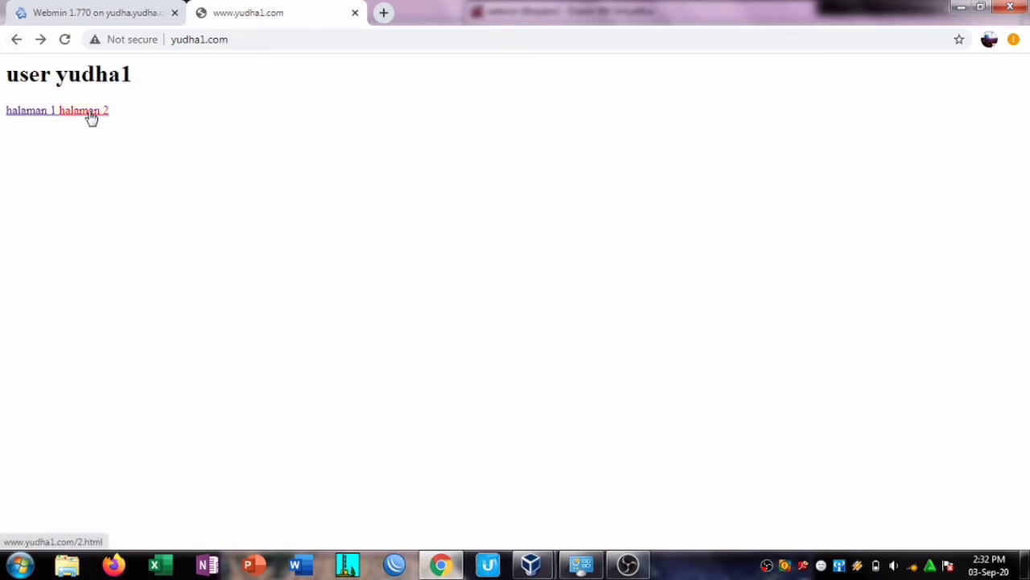
pyautogui.click(16, 40)
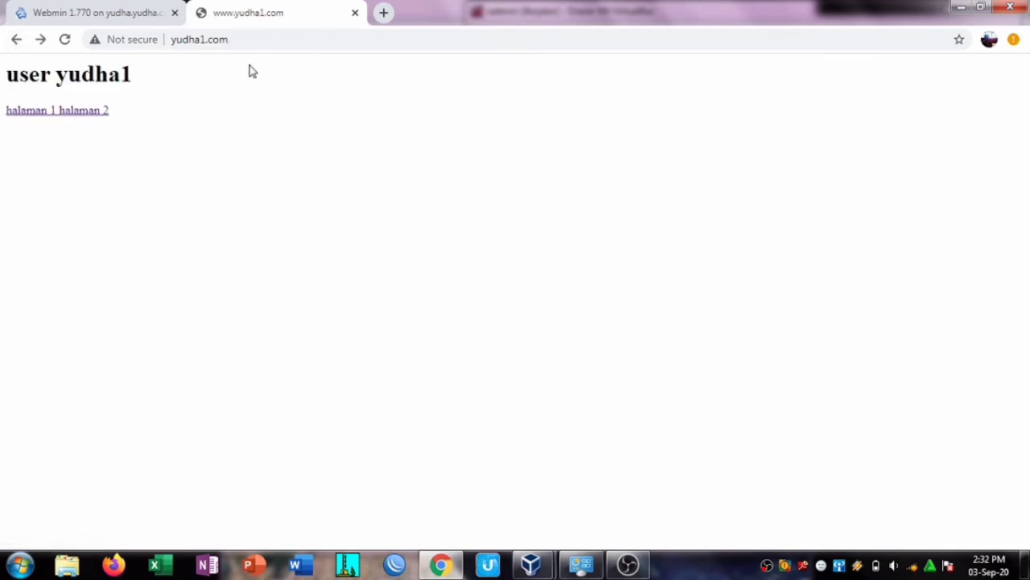
pyautogui.click(204, 39)
pyautogui.click(218, 38)
pyautogui.press('BackSpace')
pyautogui.write('3')
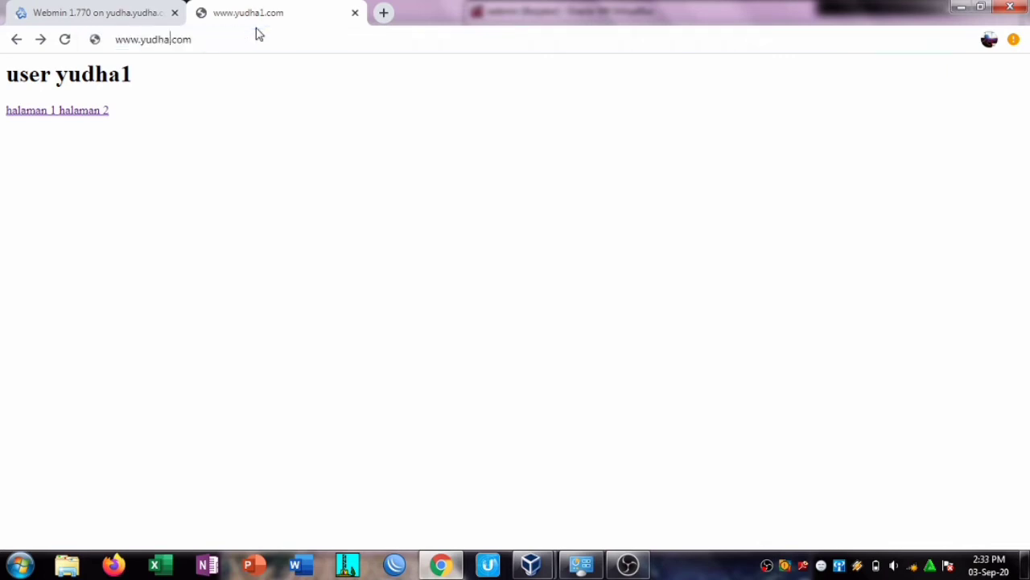
pyautogui.press('Return')
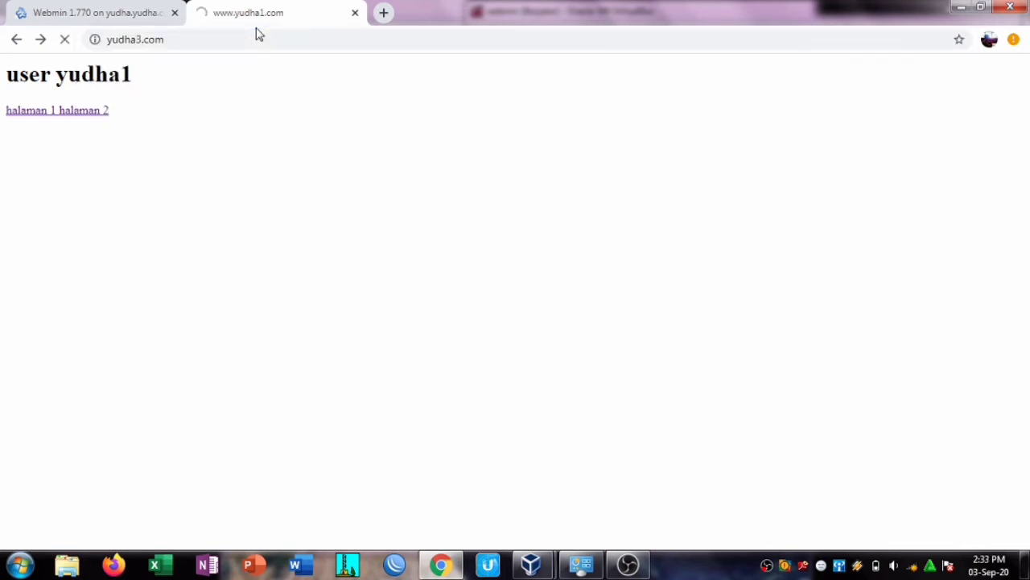
pyautogui.click(64, 38)
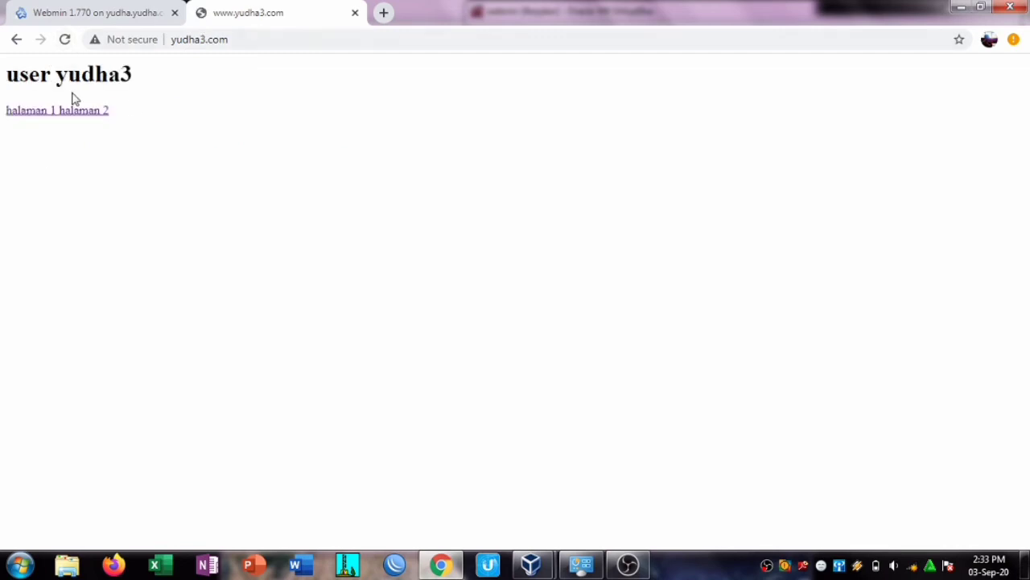
pyautogui.click(36, 113)
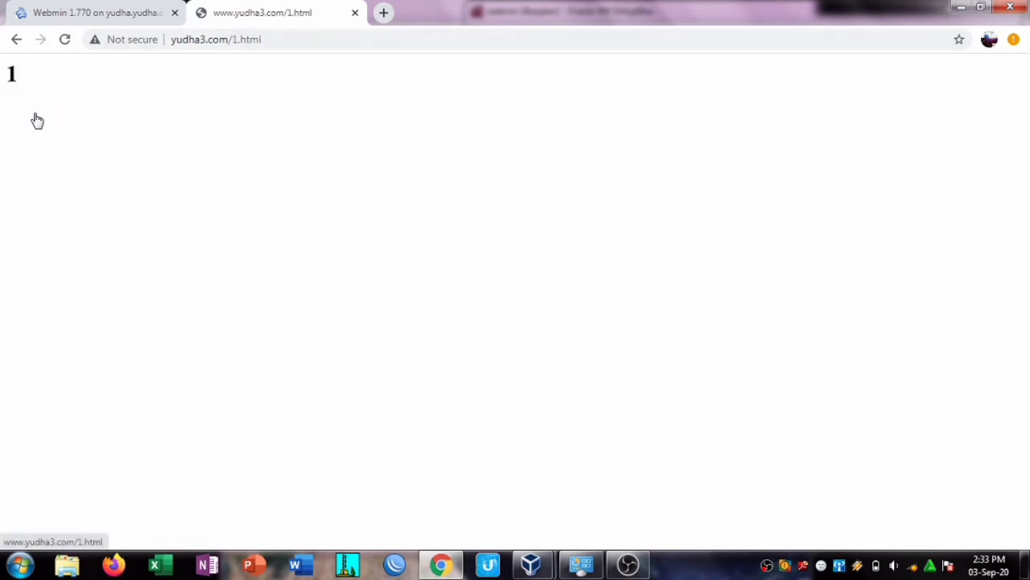
pyautogui.click(16, 40)
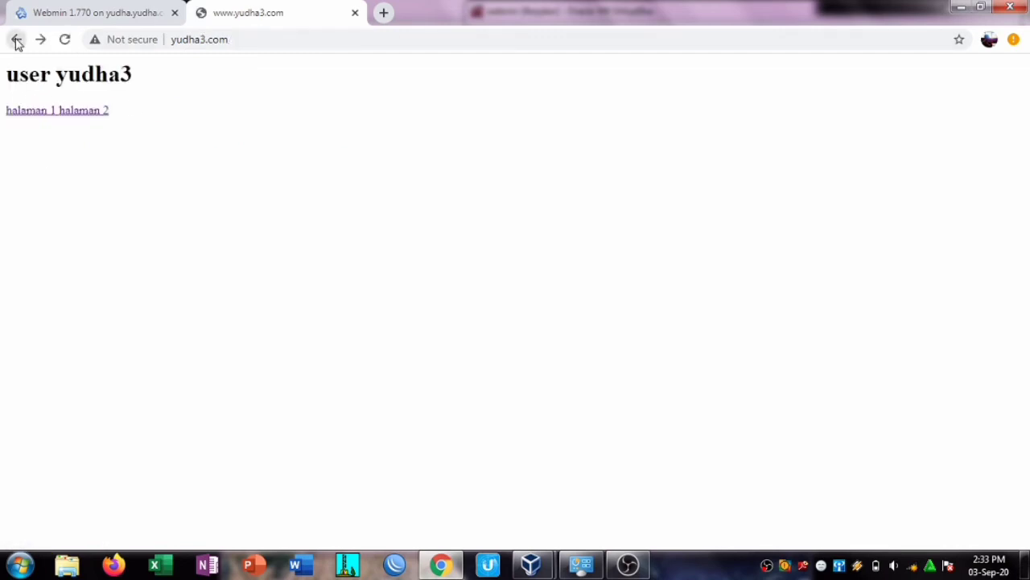
pyautogui.click(204, 39)
pyautogui.click(306, 38)
pyautogui.press('BackSpace')
pyautogui.press('BackSpace')
pyautogui.press('BackSpace')
pyautogui.press('BackSpace')
pyautogui.press('BackSpace')
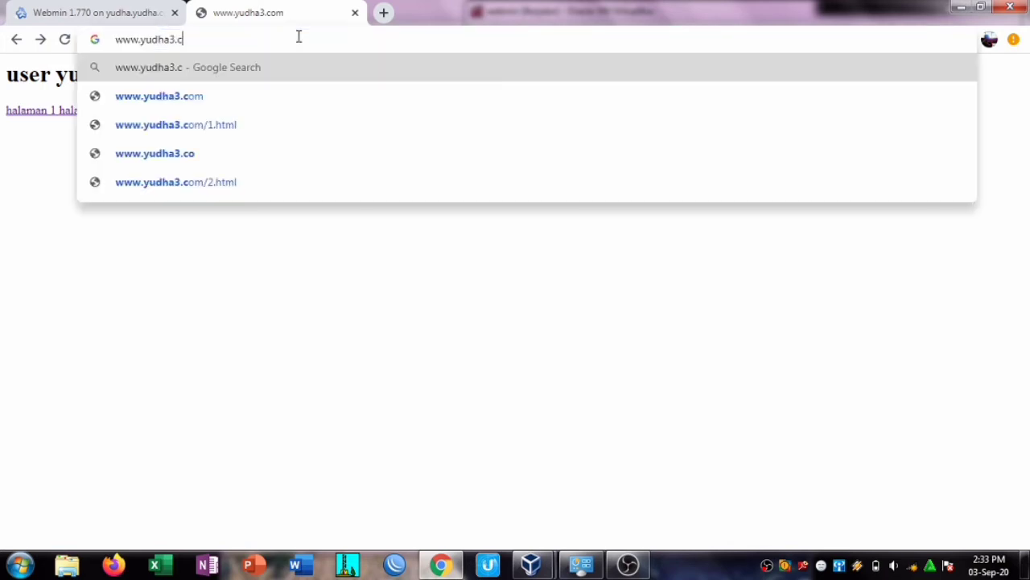
pyautogui.write('2.net')
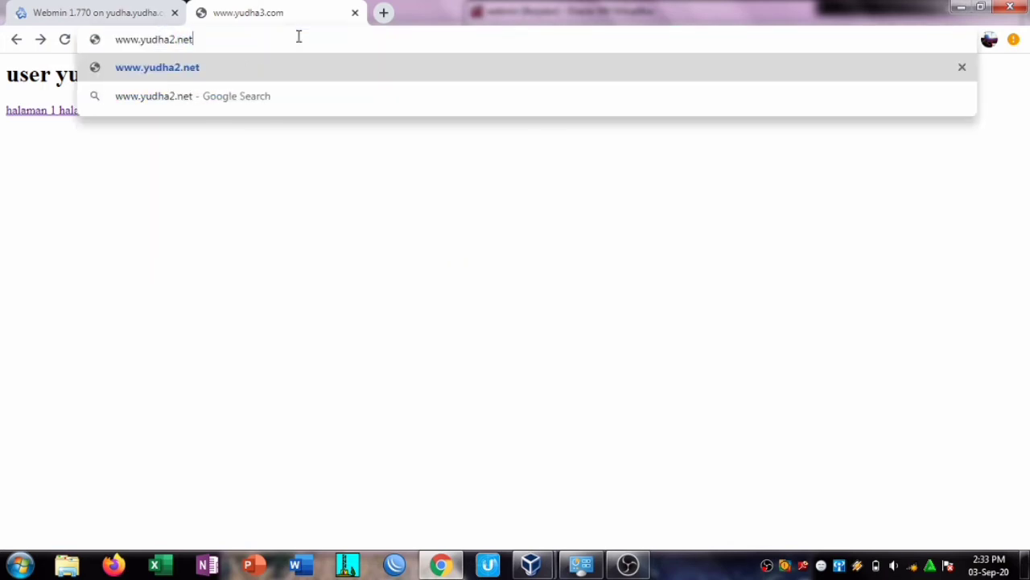
pyautogui.press('Return')
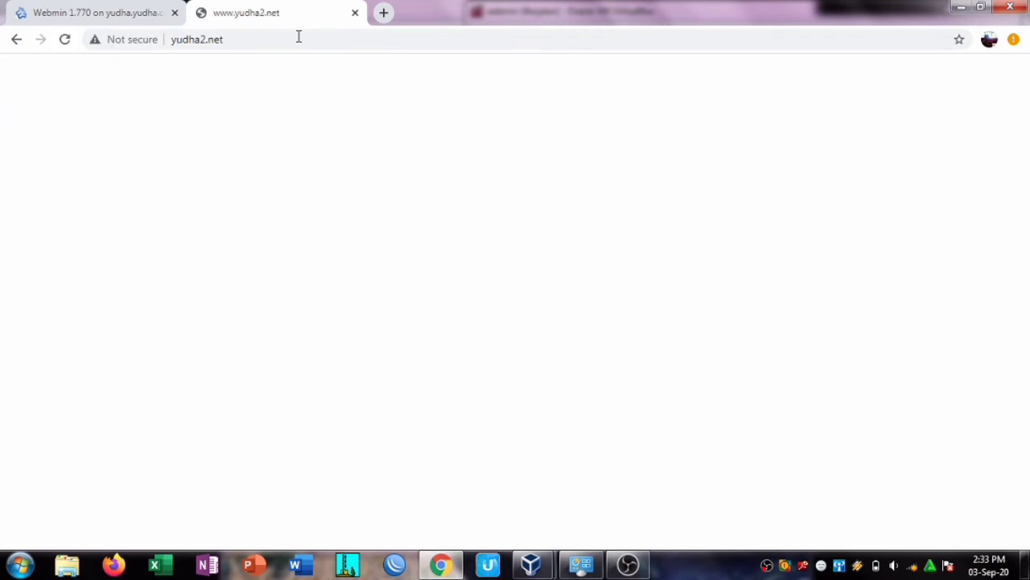
pyautogui.click(68, 44)
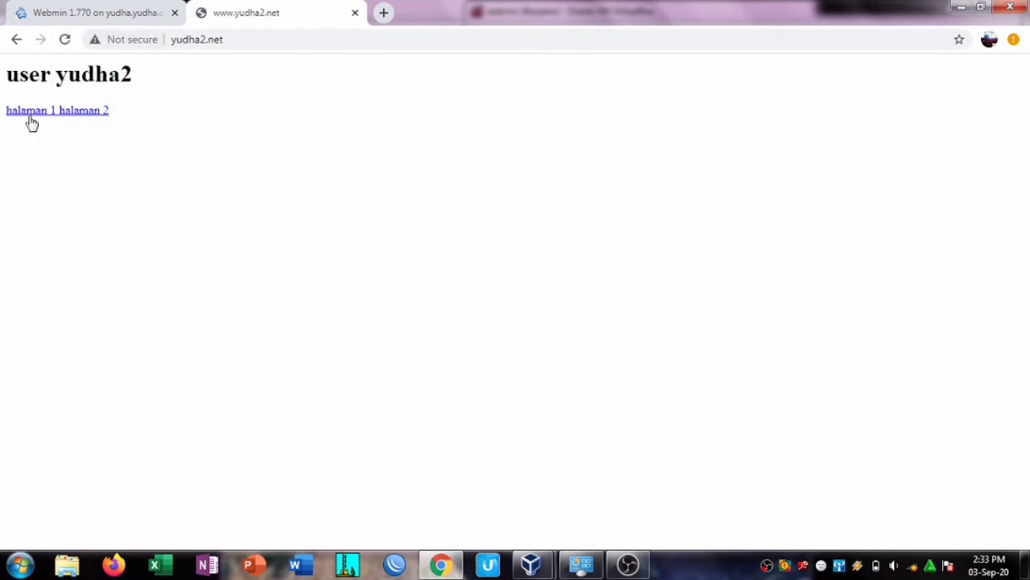
pyautogui.click(30, 112)
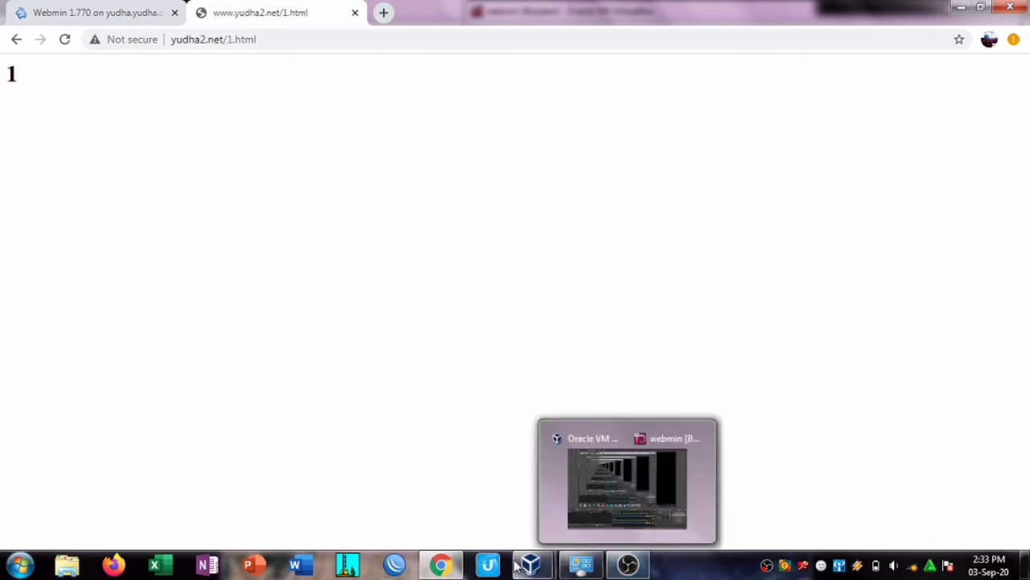
# Step: Open MySQL Database Server from Webmin's Un-used Modules section
pyautogui.moveTo(441, 565)
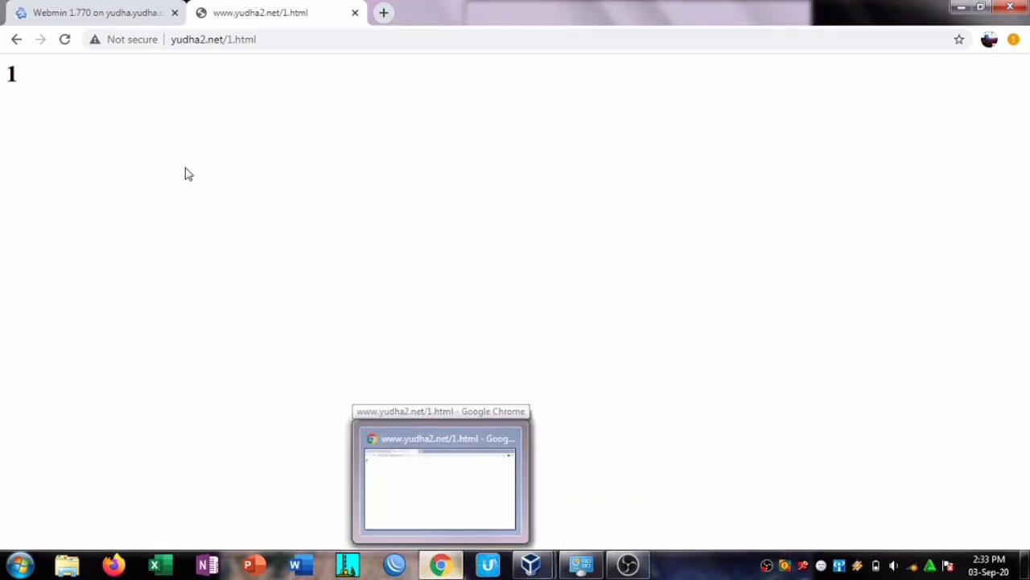
pyautogui.click(138, 18)
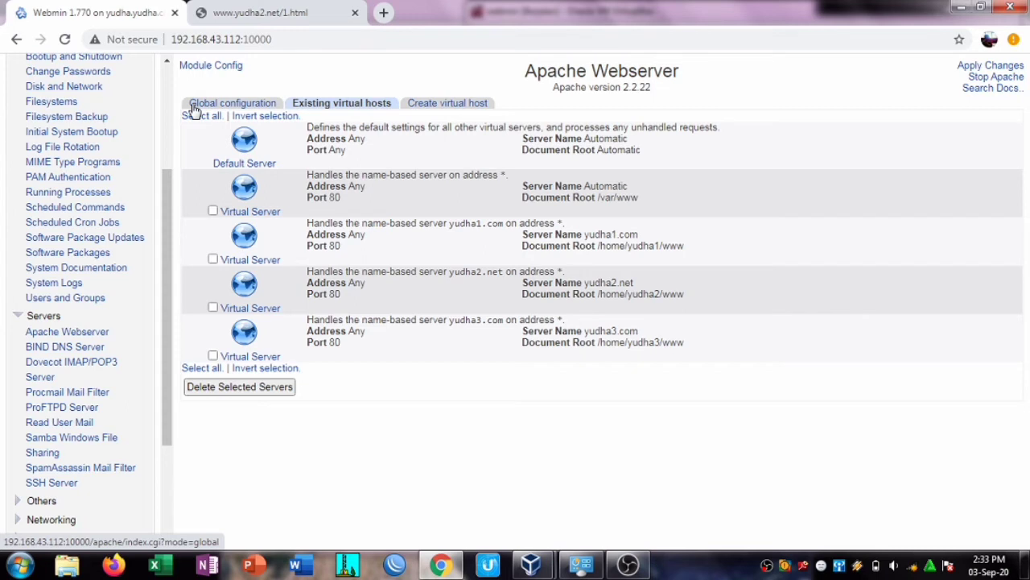
pyautogui.scroll(-3, 129, 379)
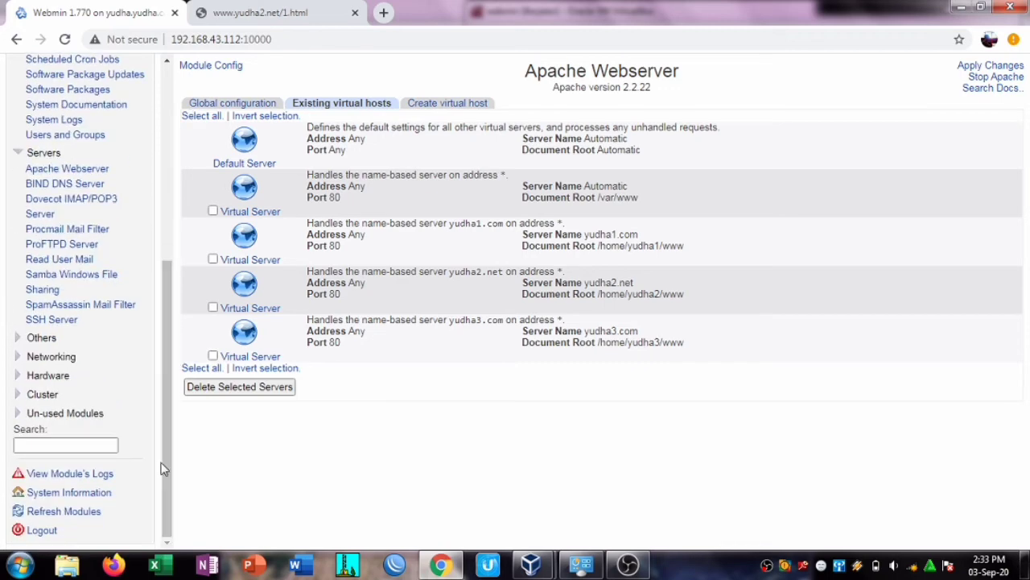
pyautogui.click(44, 413)
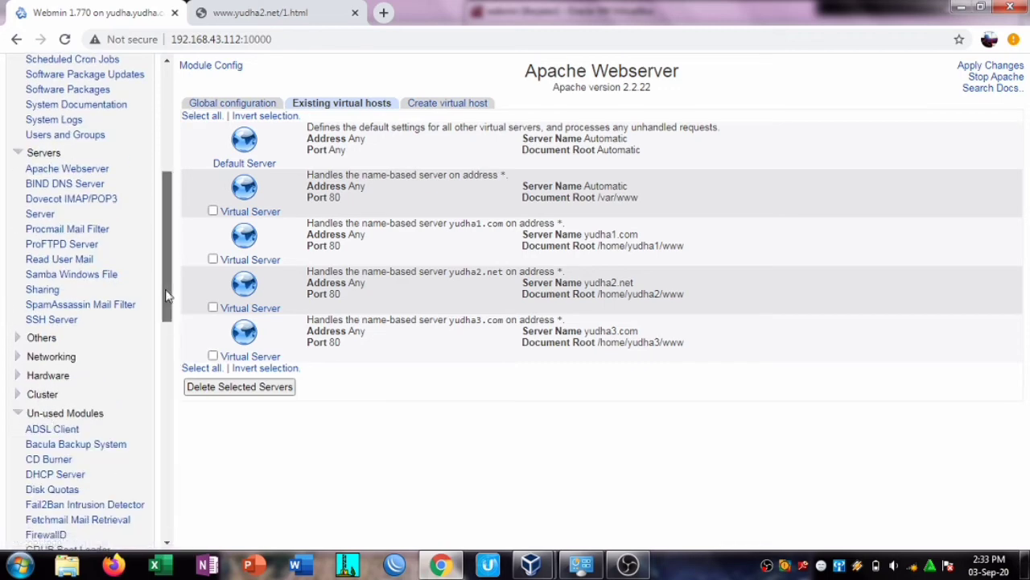
pyautogui.moveTo(166, 298); pyautogui.dragTo(162, 398)
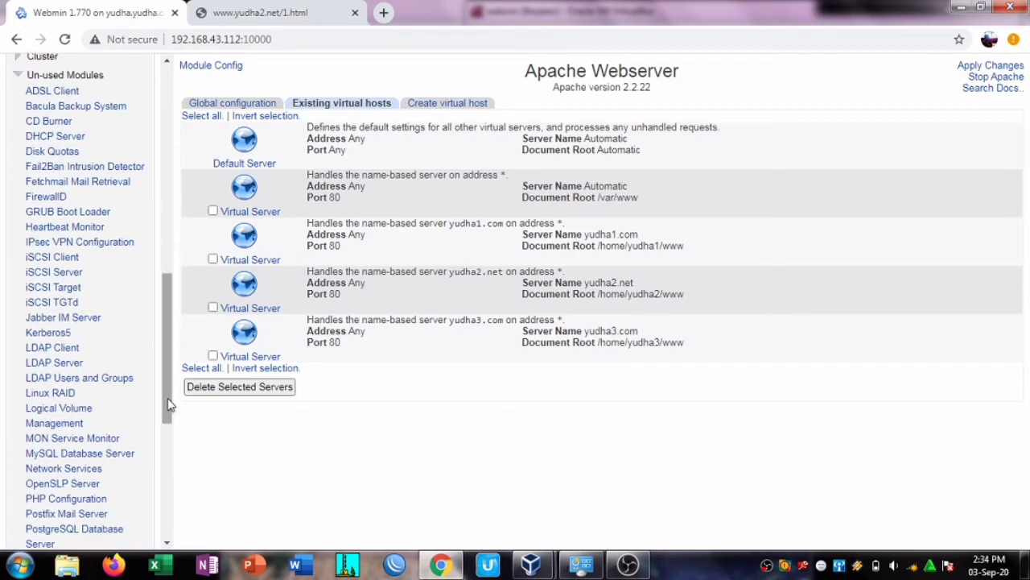
pyautogui.click(78, 455)
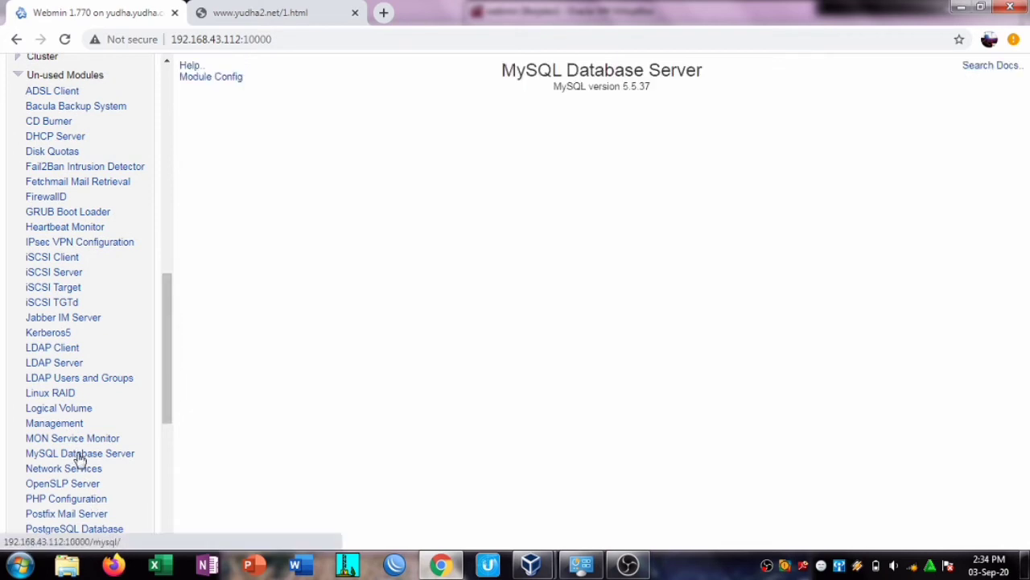
# Step: Log in with the root MySQL password and dismiss Chrome's save-password prompt
pyautogui.click(281, 184)
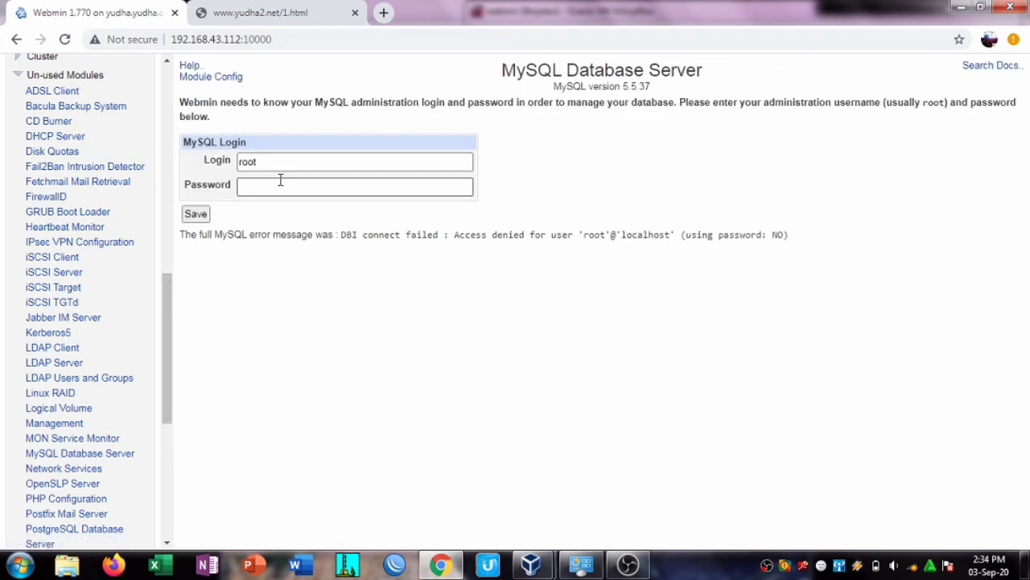
pyautogui.write('1234')
pyautogui.press('Return')
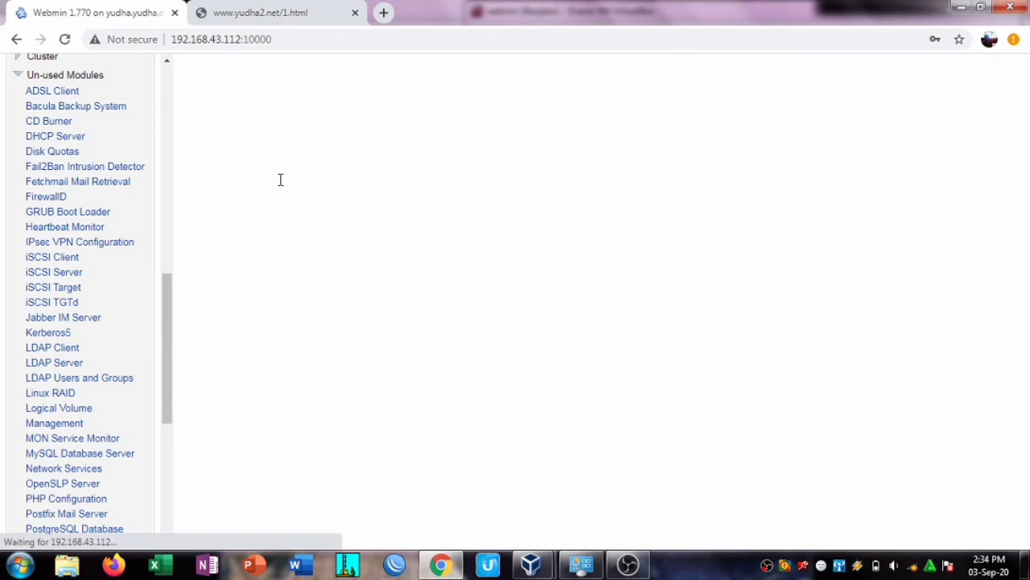
pyautogui.click(960, 64)
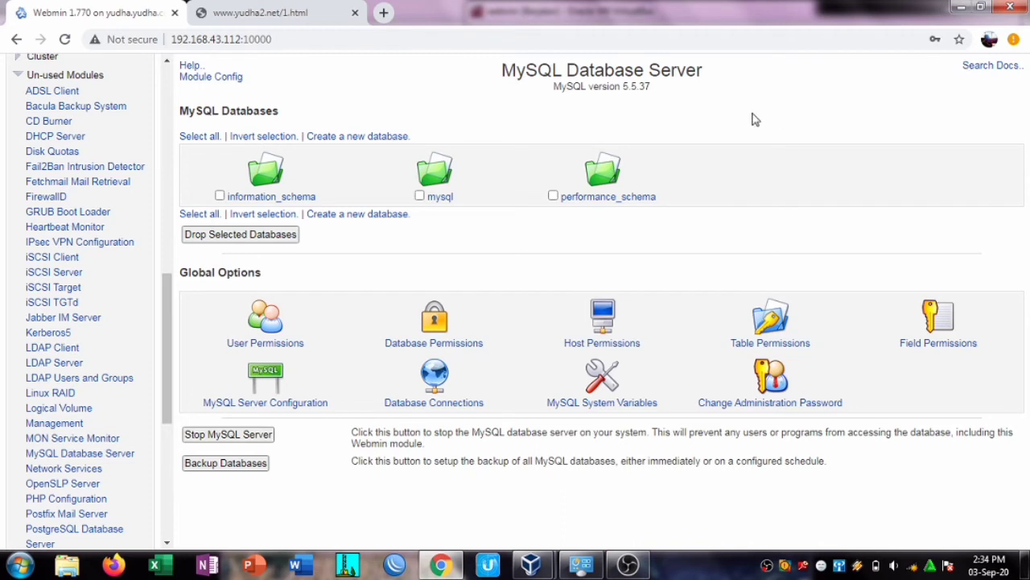
# Step: In User Permissions, create MySQL user yudha1 with a password, allowed from any host
pyautogui.click(270, 325)
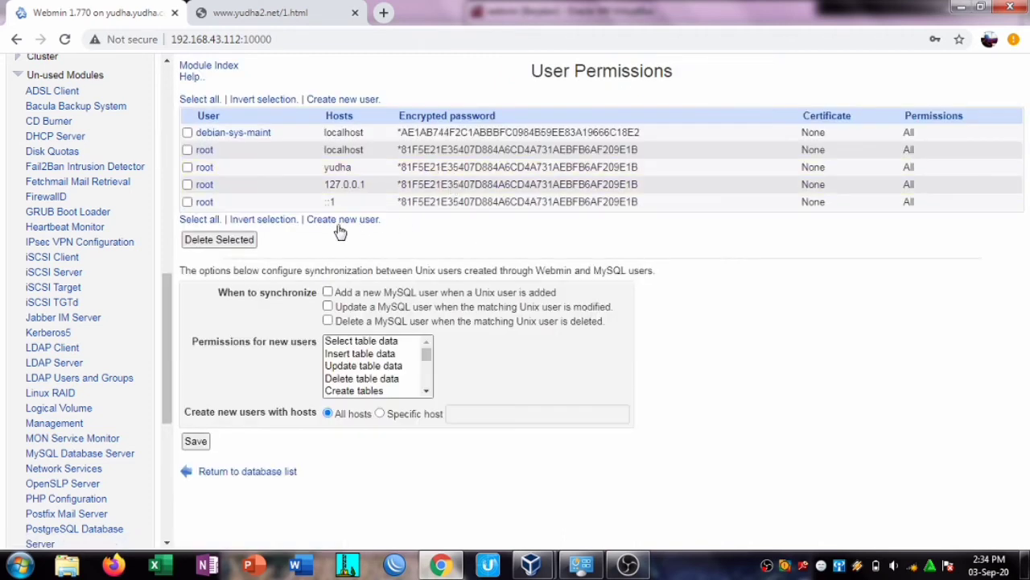
pyautogui.click(343, 221)
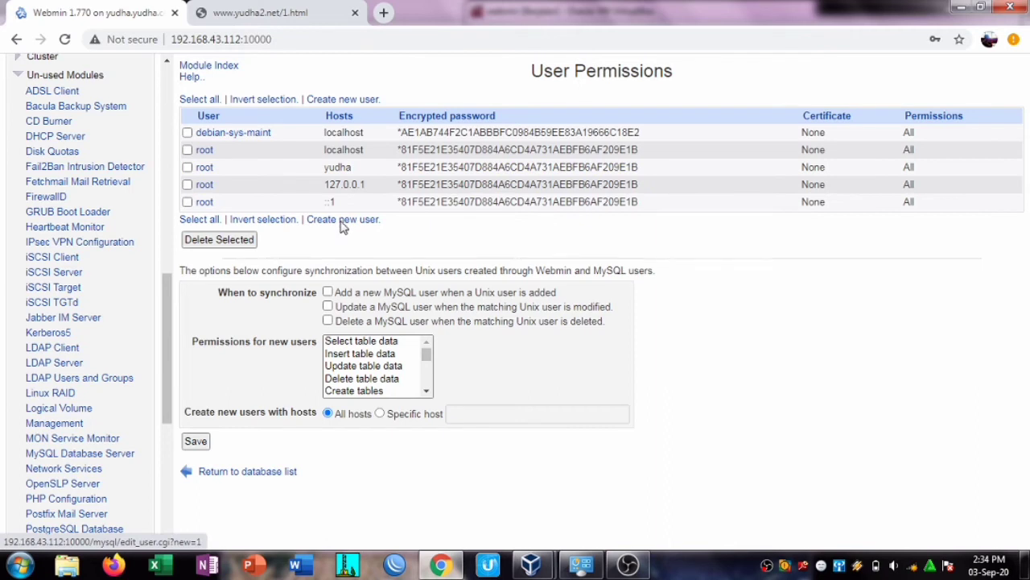
pyautogui.click(483, 118)
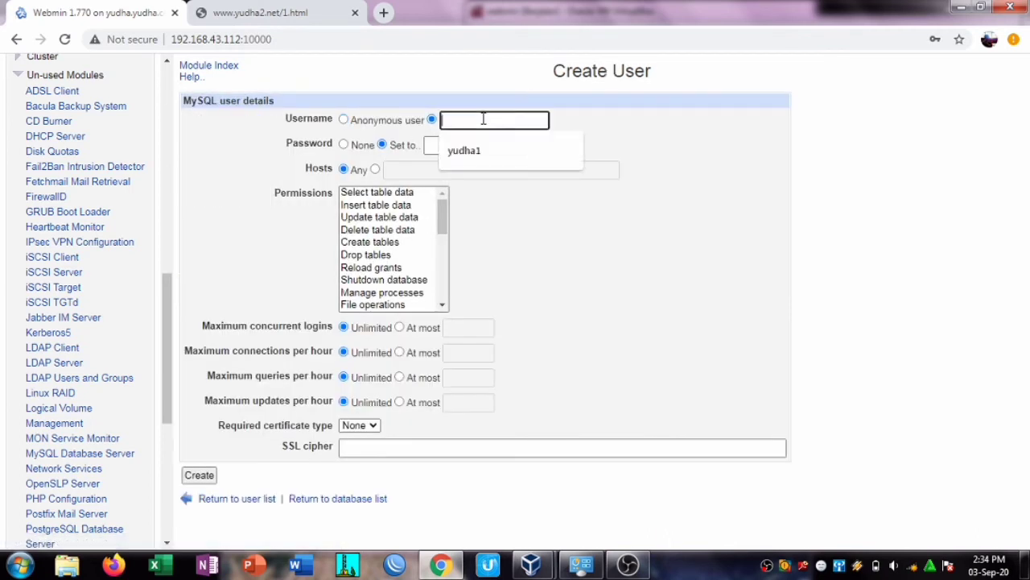
pyautogui.click(481, 144)
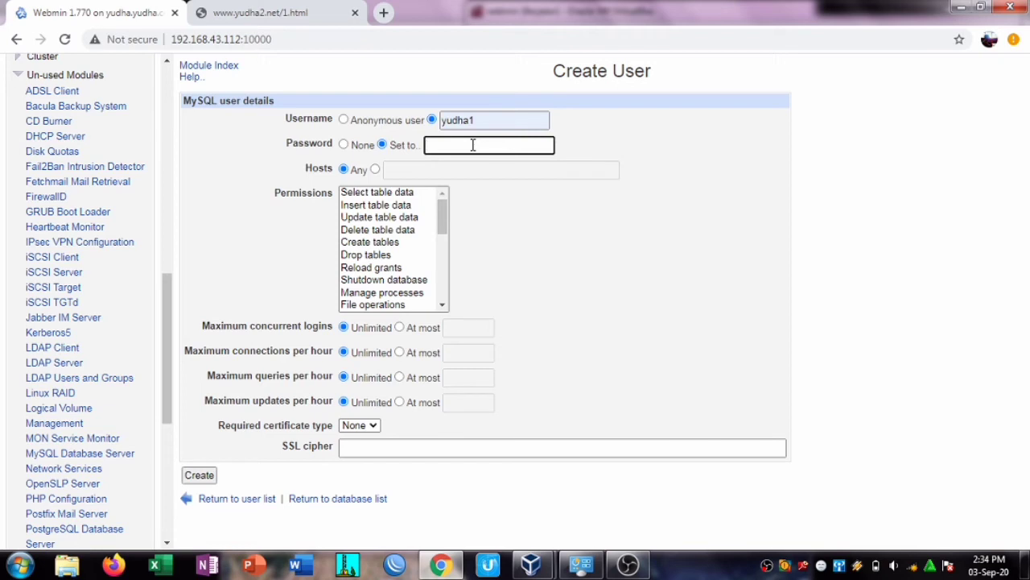
pyautogui.write('y')
pyautogui.click(201, 478)
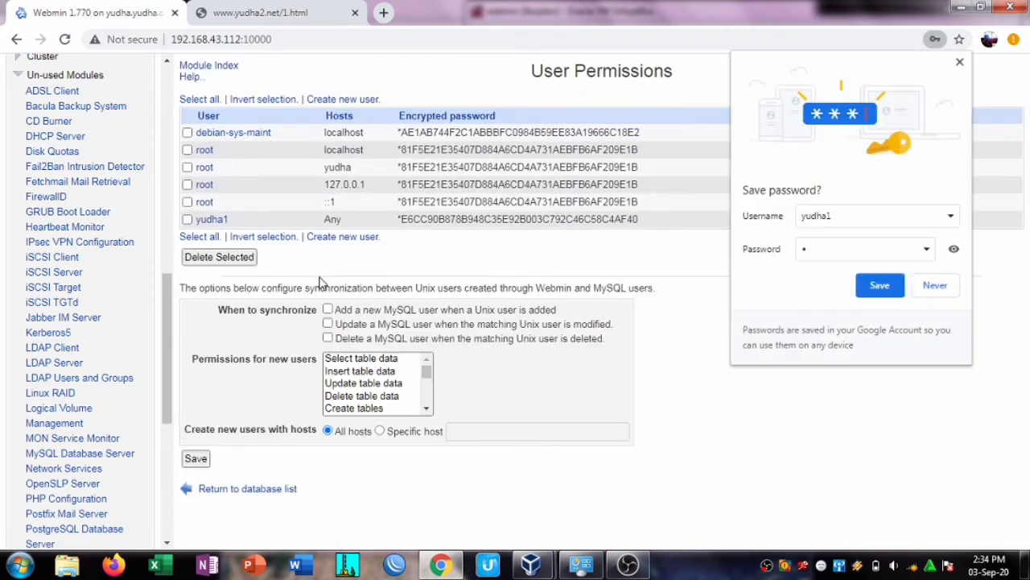
# Step: Create MySQL user yudha2 with a password, allowed from any host
pyautogui.click(343, 237)
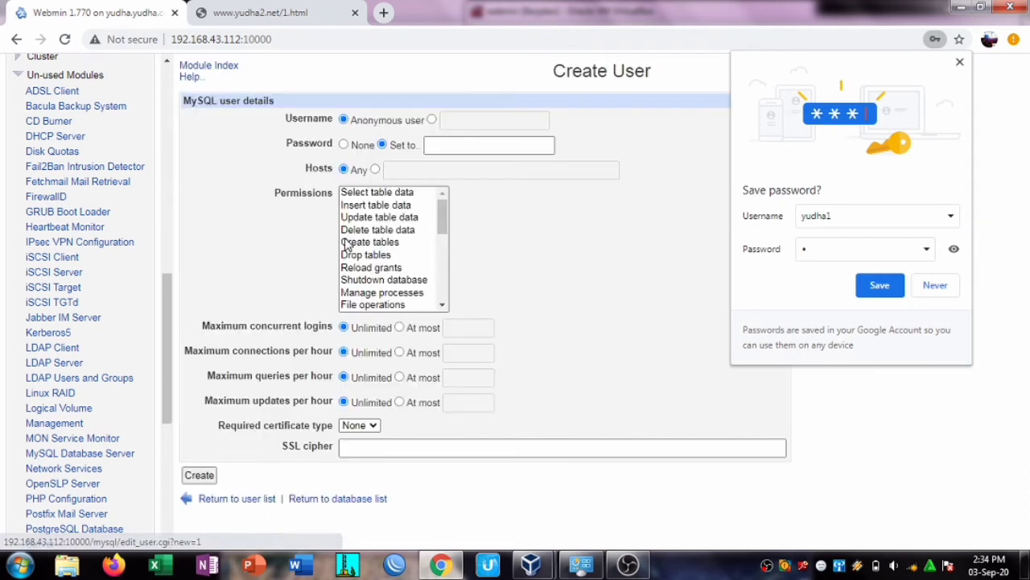
pyautogui.click(467, 120)
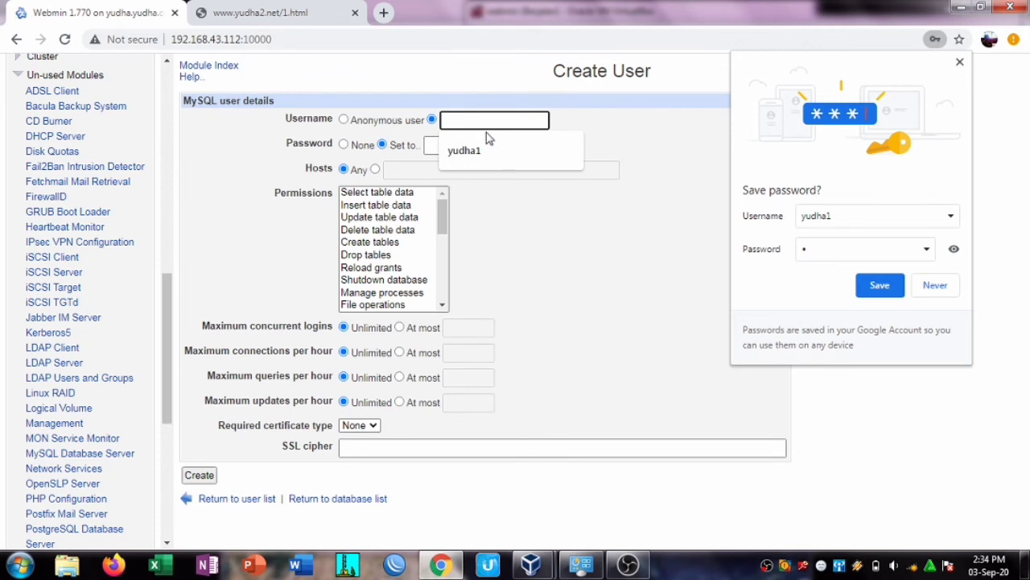
pyautogui.click(489, 147)
pyautogui.press('BackSpace')
pyautogui.write('2')
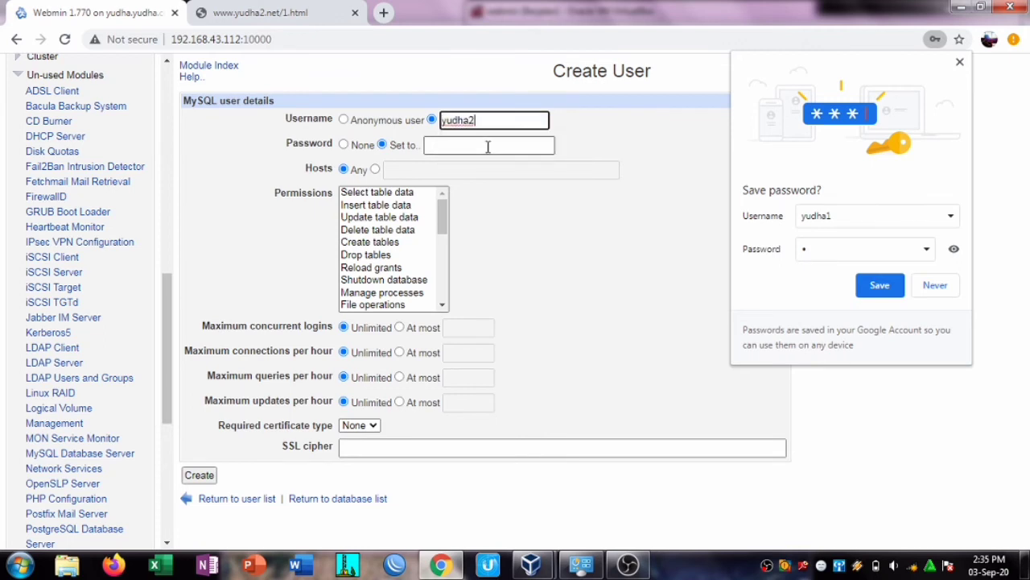
pyautogui.click(488, 146)
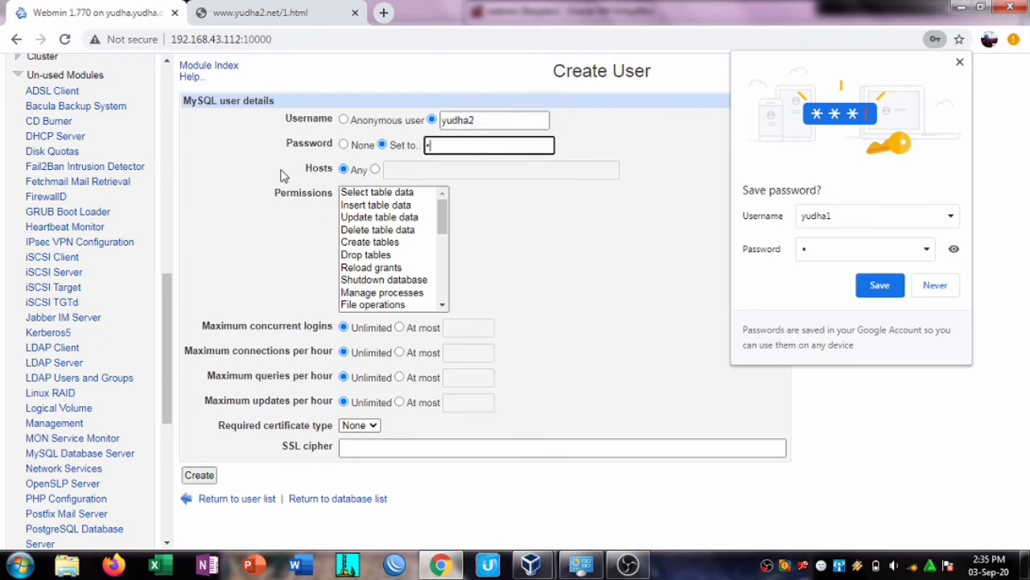
pyautogui.click(199, 474)
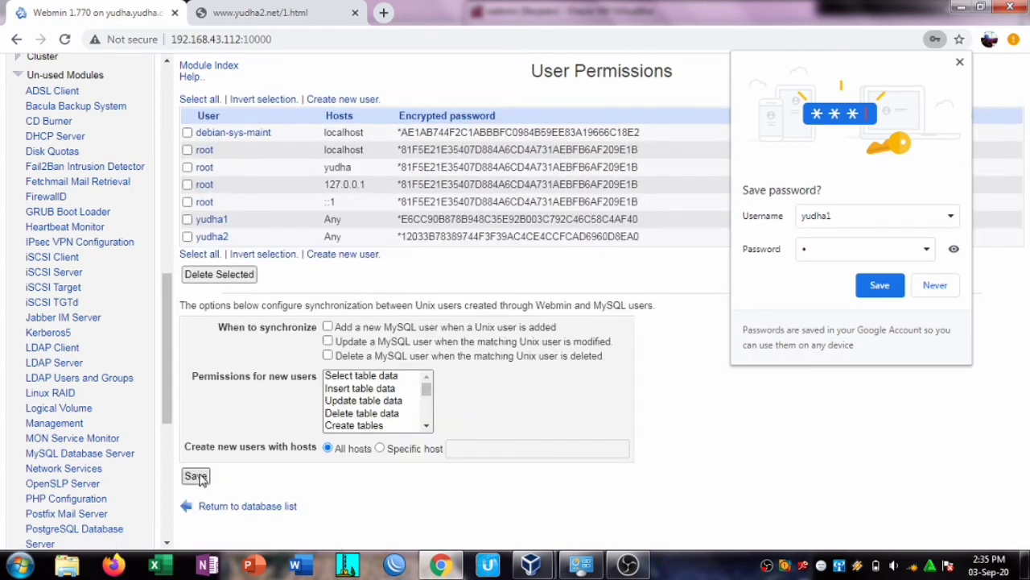
# Step: Create MySQL user yudha3 with a password, allowed from any host
pyautogui.click(362, 256)
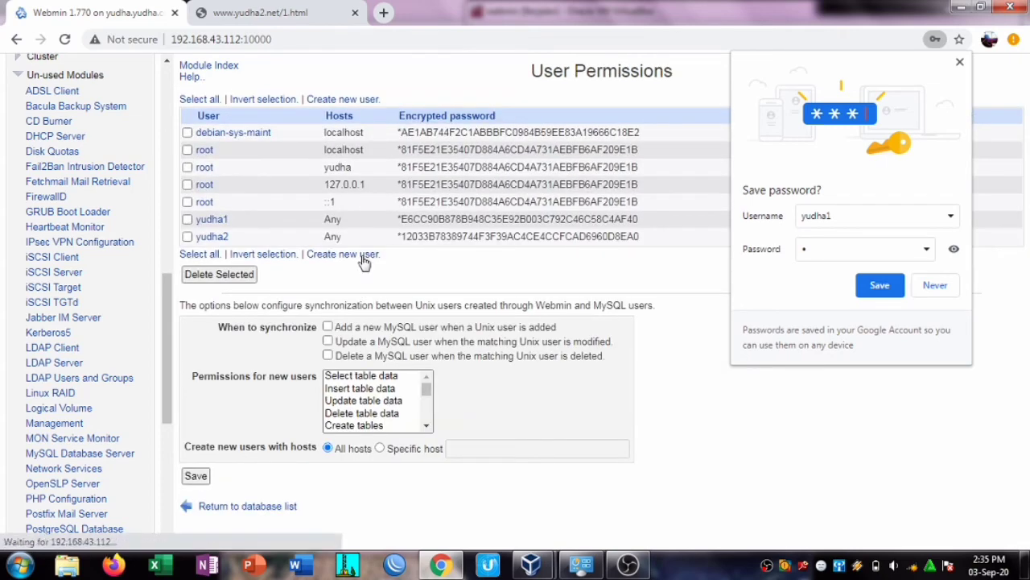
pyautogui.click(466, 120)
pyautogui.write('yu')
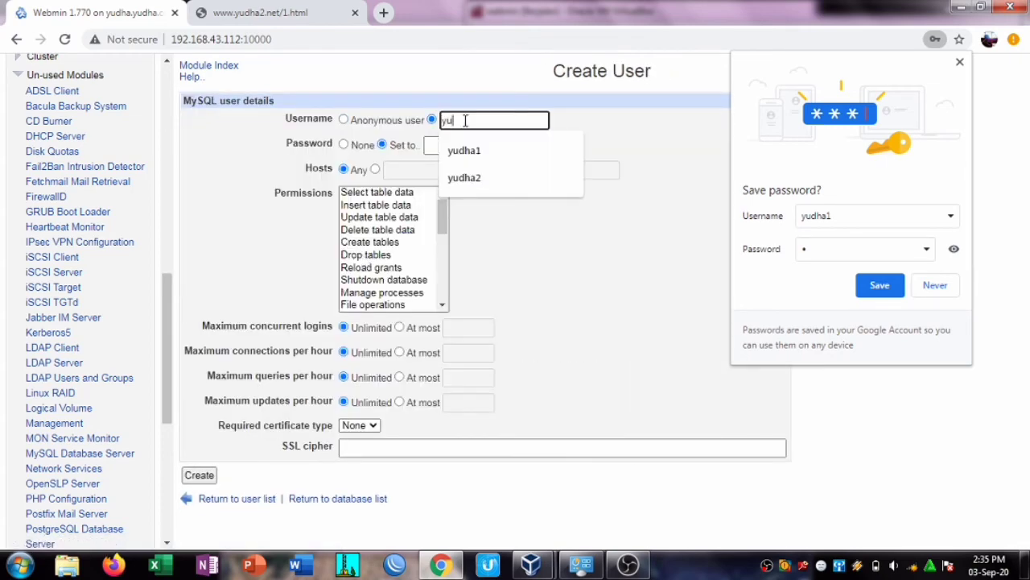
pyautogui.write('dha3')
pyautogui.click(467, 146)
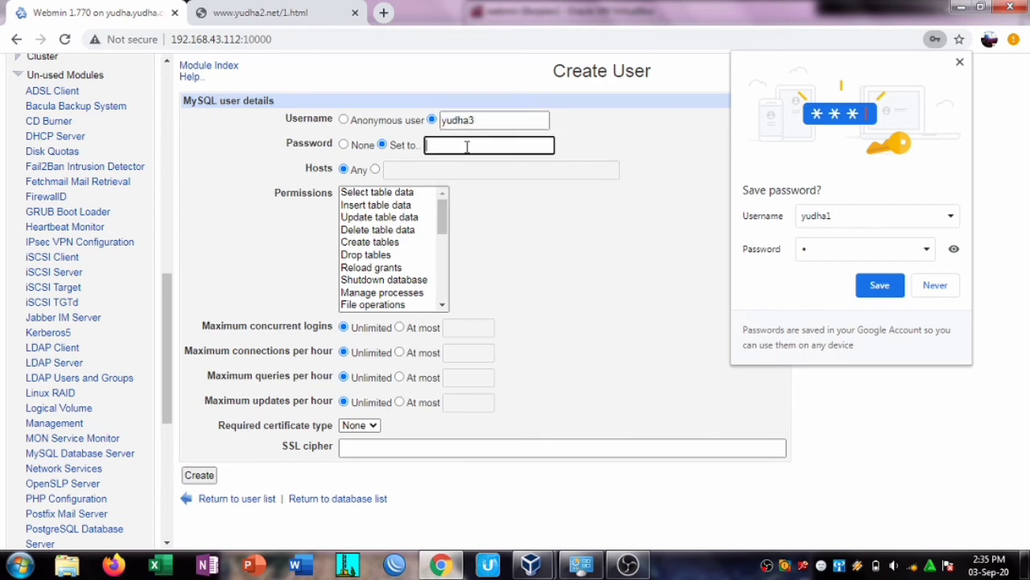
pyautogui.click(200, 476)
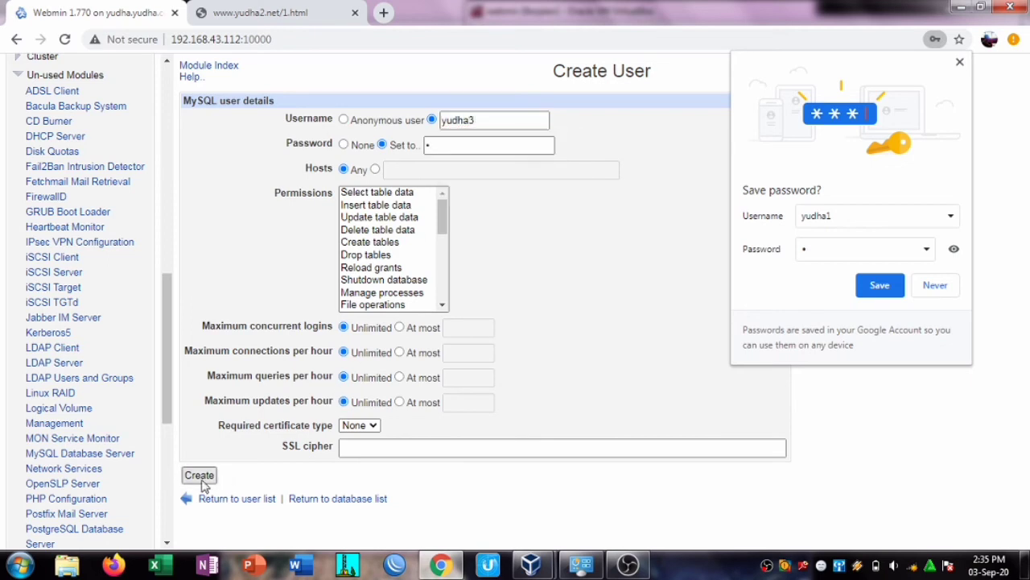
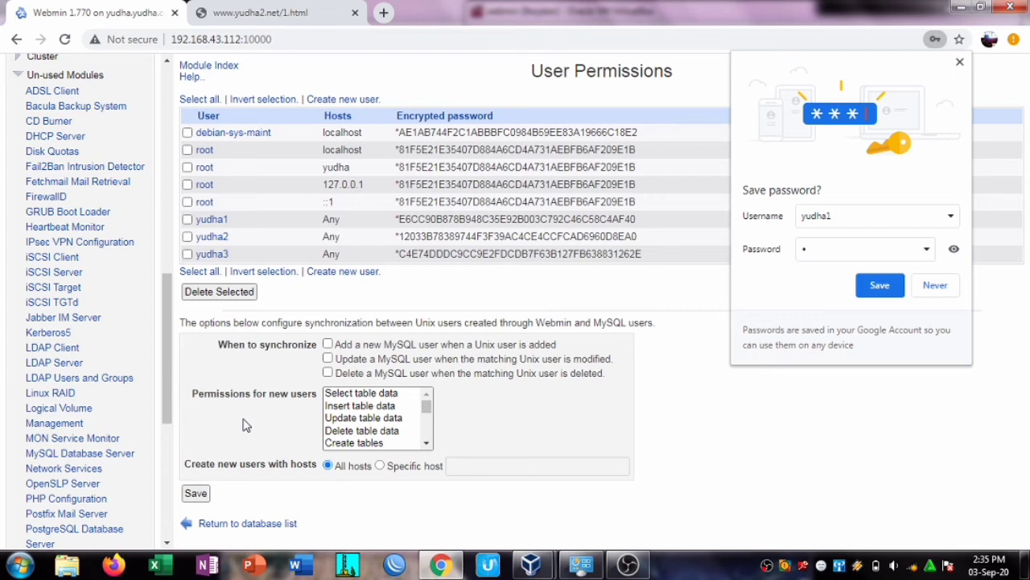
# Step: Return from User Permissions to the MySQL database list and start a new database
pyautogui.click(249, 524)
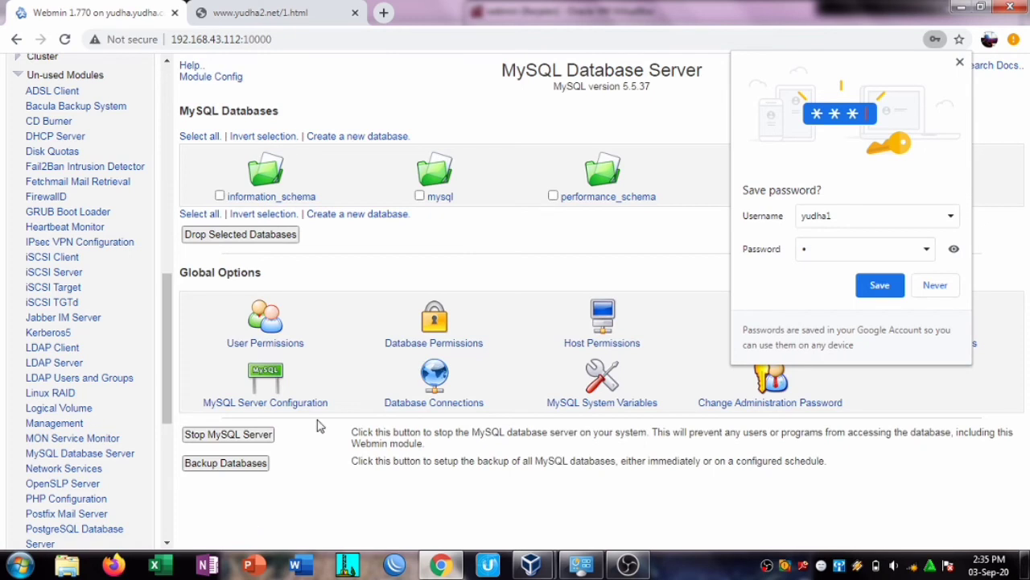
pyautogui.click(366, 138)
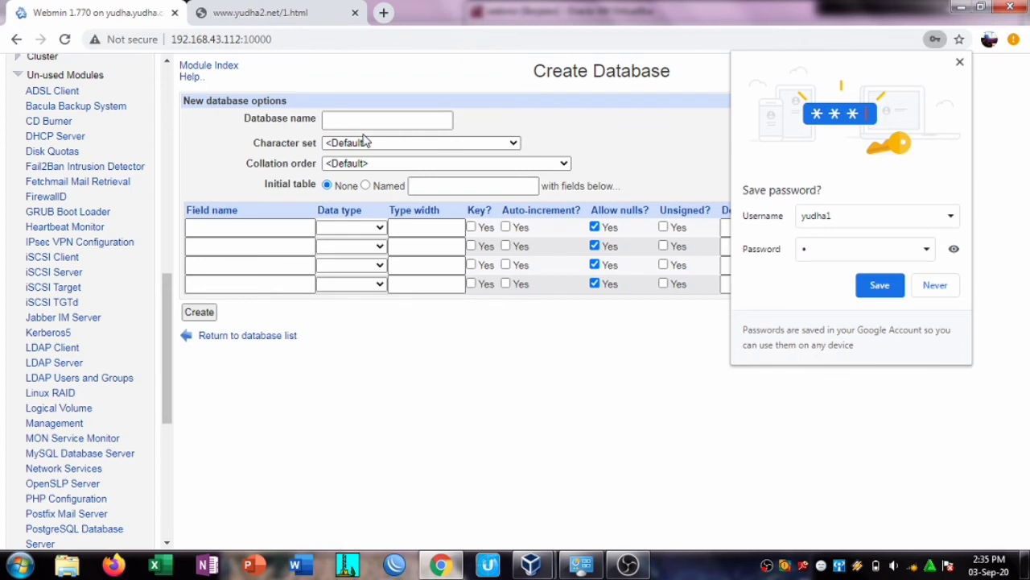
# Step: Create the database databaseyudha1, dismissing the browser's save-password prompt
pyautogui.click(364, 120)
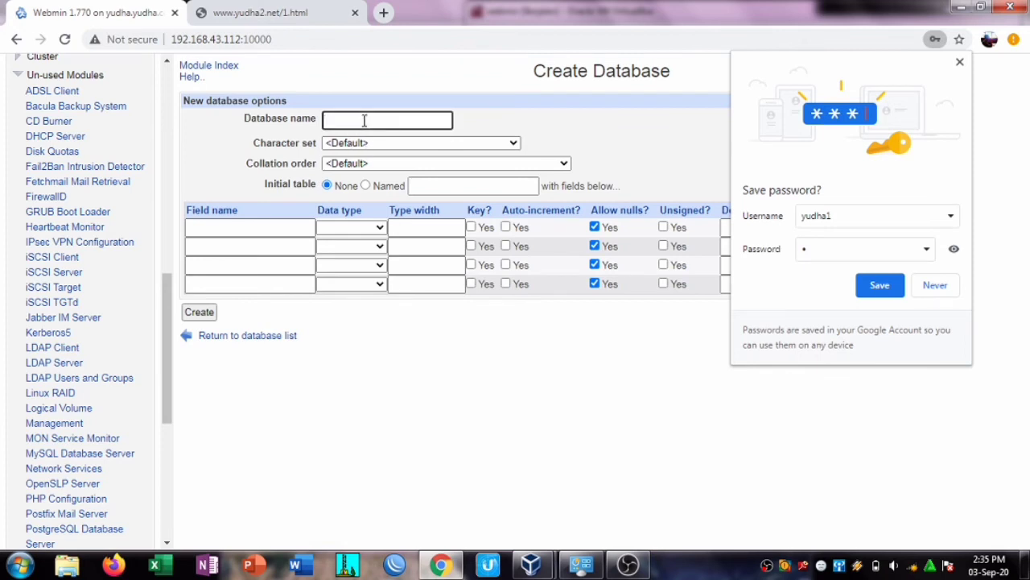
pyautogui.write('databaseyudha1')
pyautogui.click(959, 63)
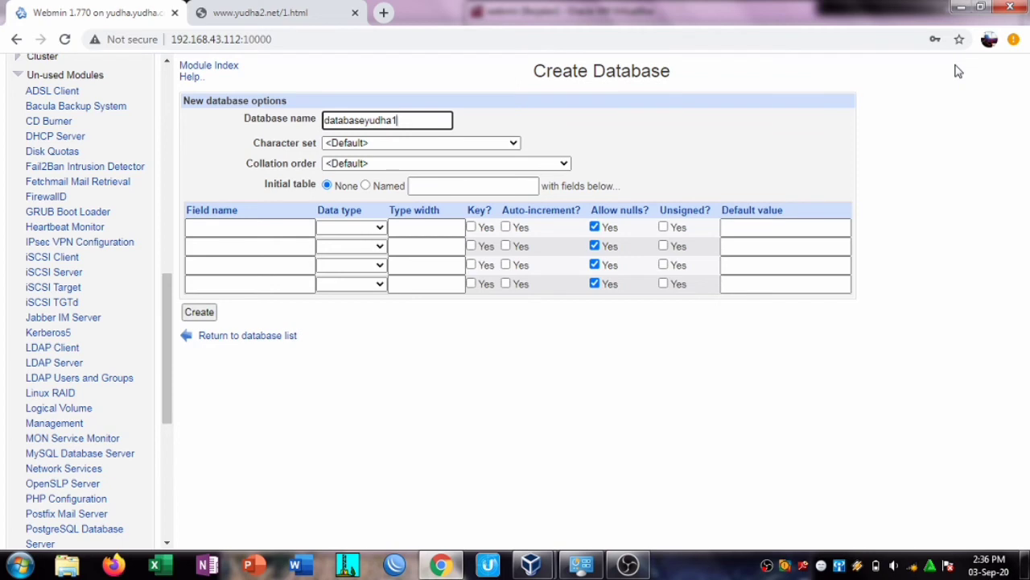
pyautogui.moveTo(958, 71); pyautogui.dragTo(658, 168)
pyautogui.click(660, 120)
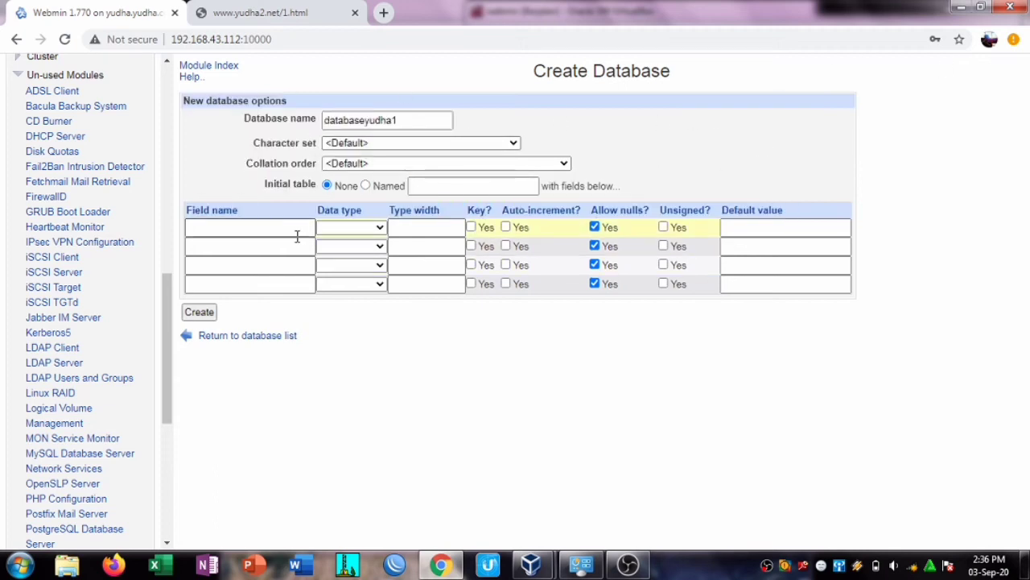
pyautogui.click(200, 312)
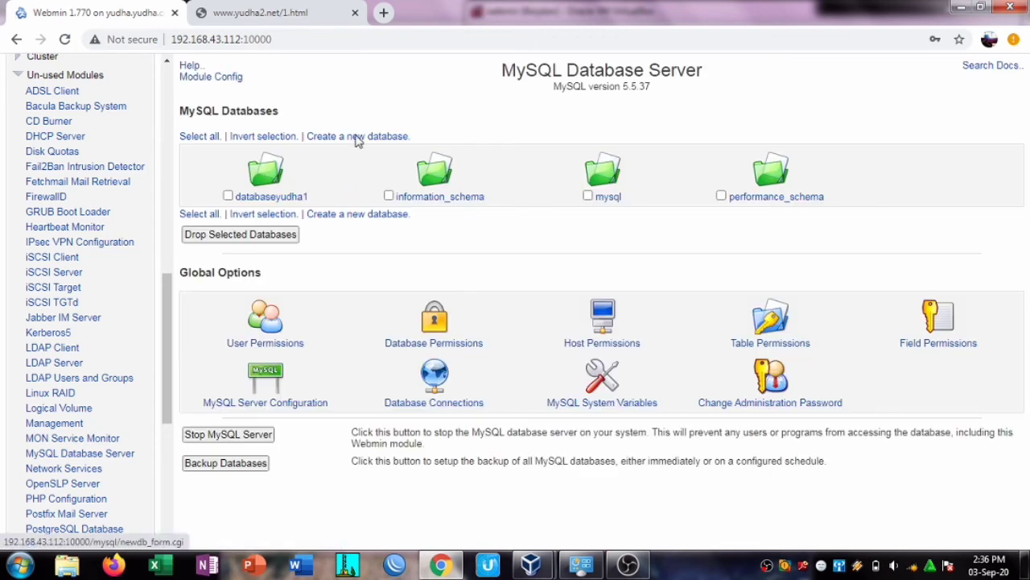
# Step: Create the database databaseyudha2
pyautogui.click(358, 139)
pyautogui.click(362, 120)
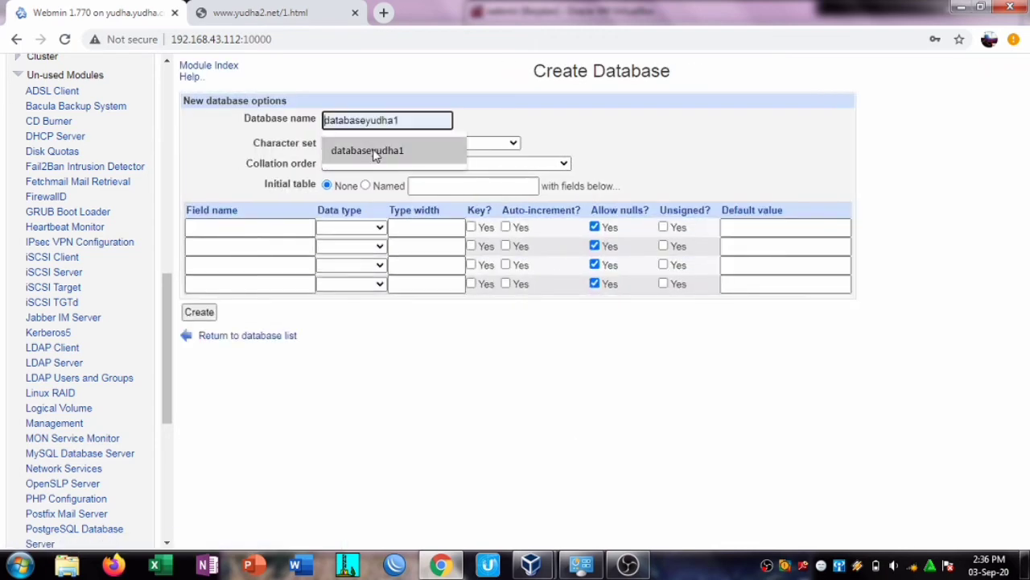
pyautogui.click(373, 152)
pyautogui.press('BackSpace')
pyautogui.write('2')
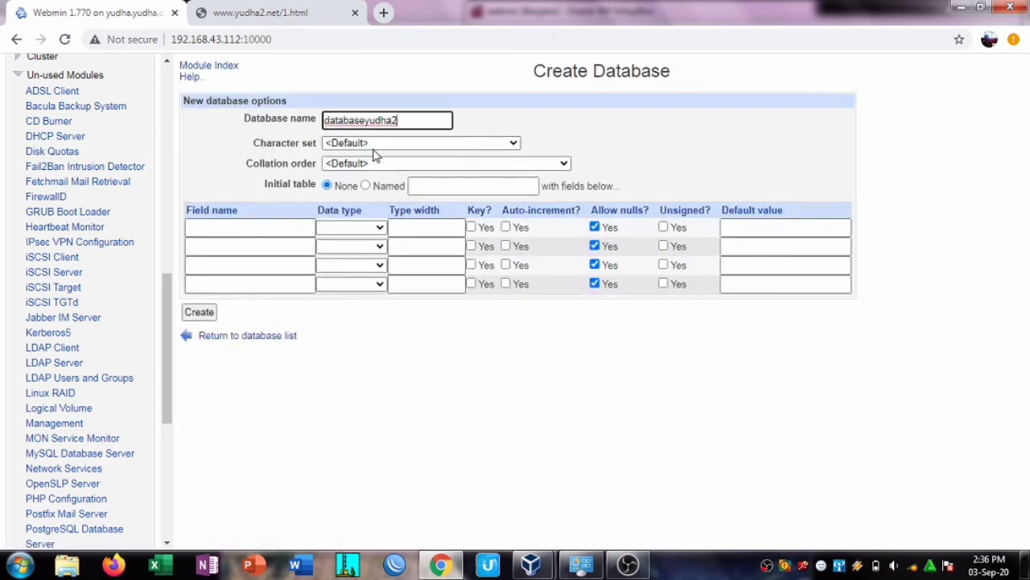
pyautogui.click(194, 313)
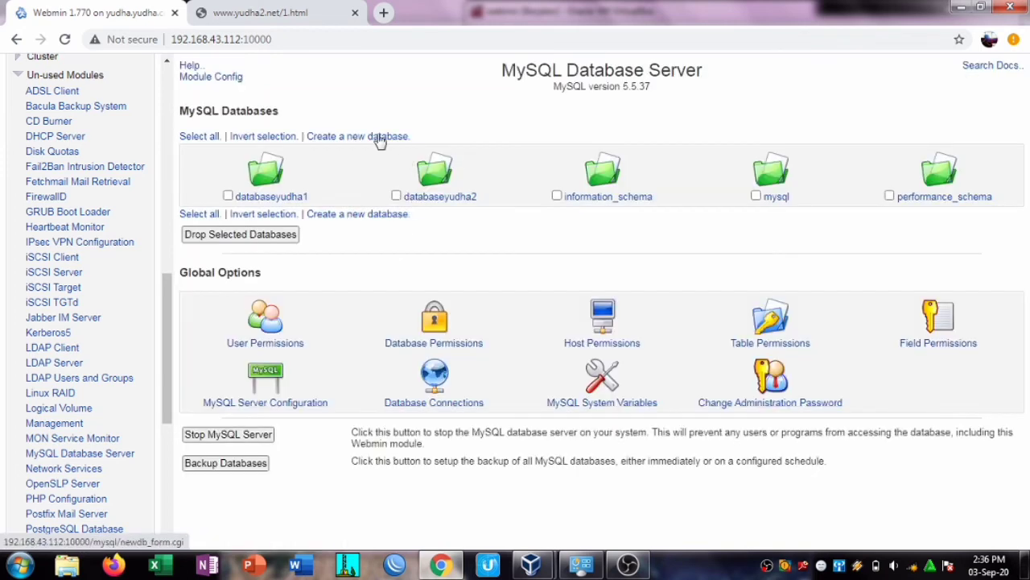
# Step: Create the database databaseyudha3
pyautogui.click(376, 137)
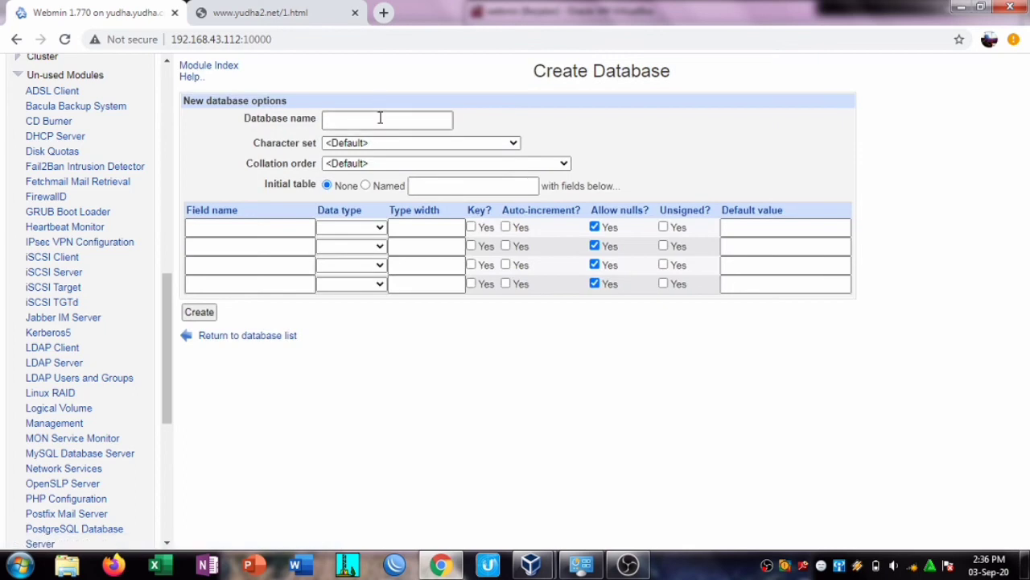
pyautogui.click(379, 120)
pyautogui.click(394, 151)
pyautogui.press('BackSpace')
pyautogui.write('3')
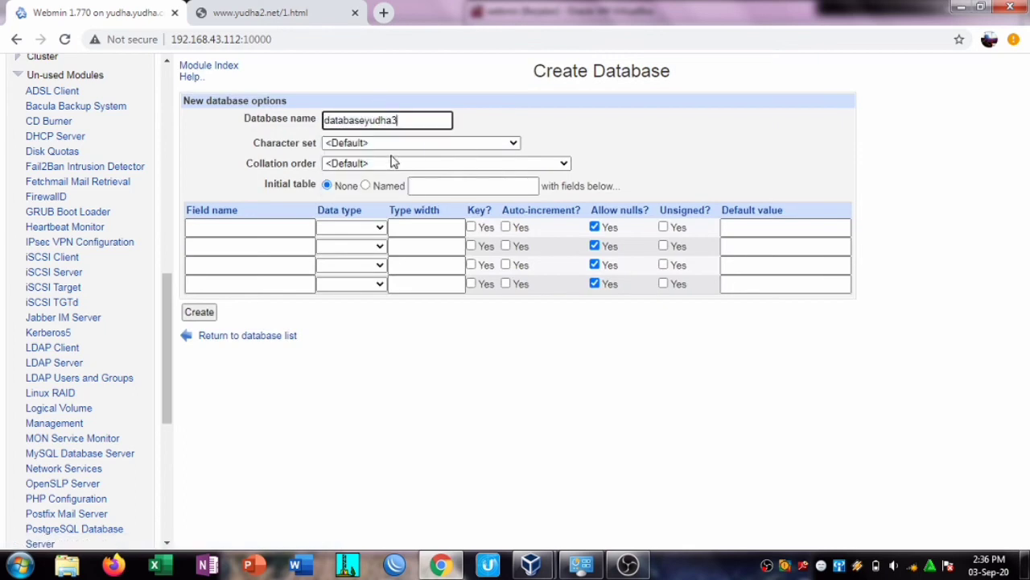
pyautogui.click(200, 317)
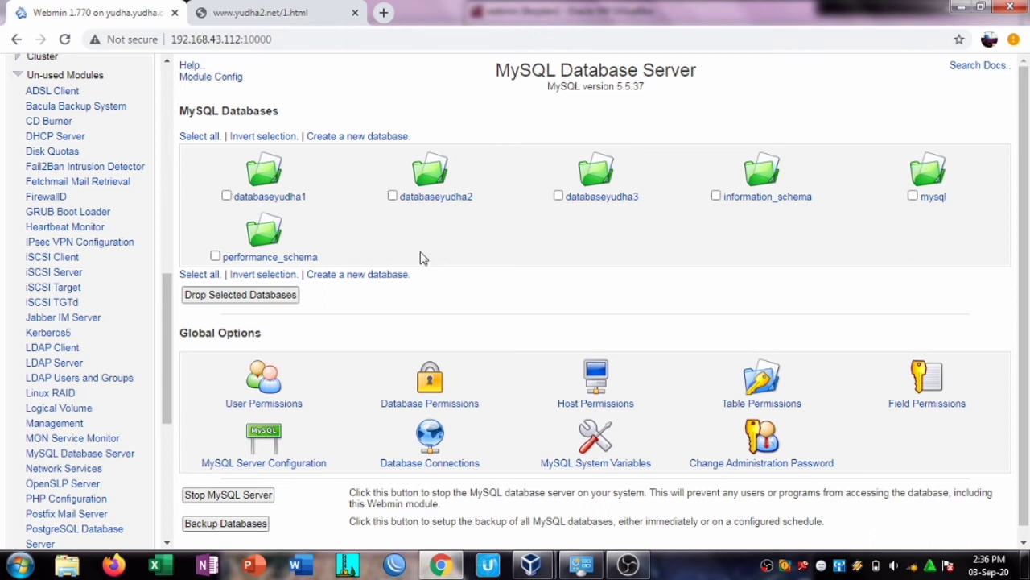
pyautogui.scroll(-1, 1027, 216)
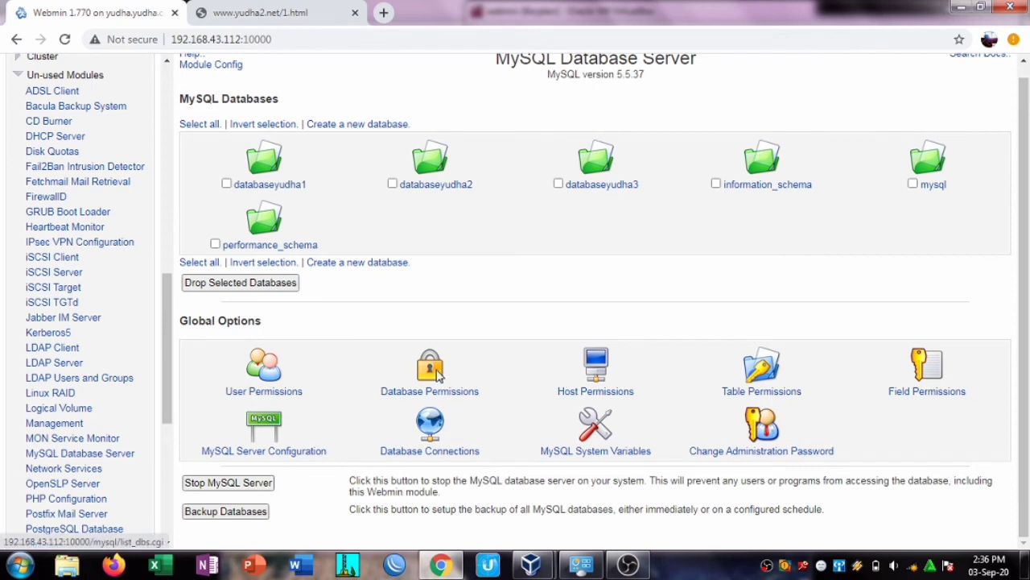
# Step: Start a new entry under Database Permissions and dismiss the Windows colour-scheme warning
pyautogui.click(435, 375)
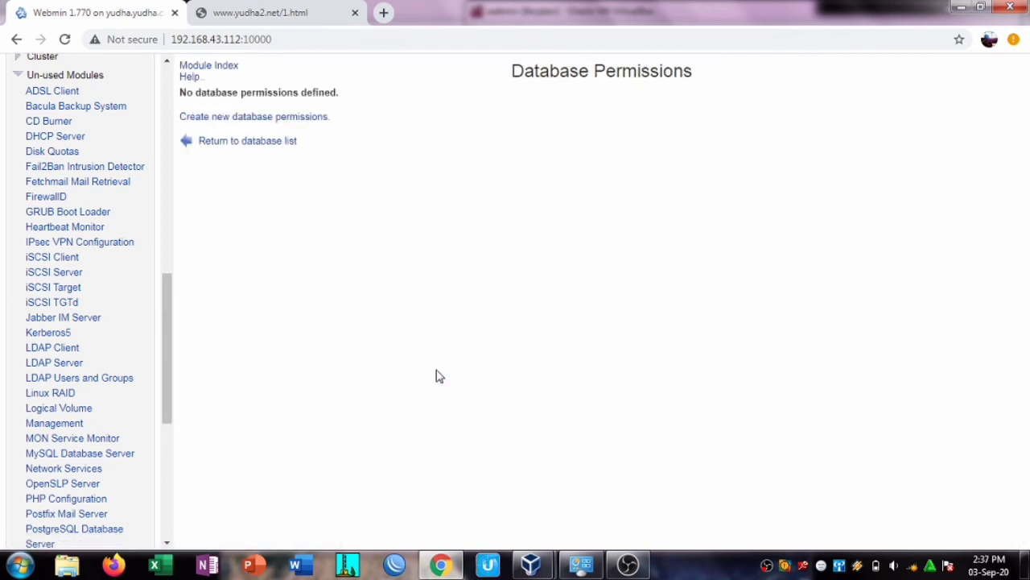
pyautogui.click(261, 121)
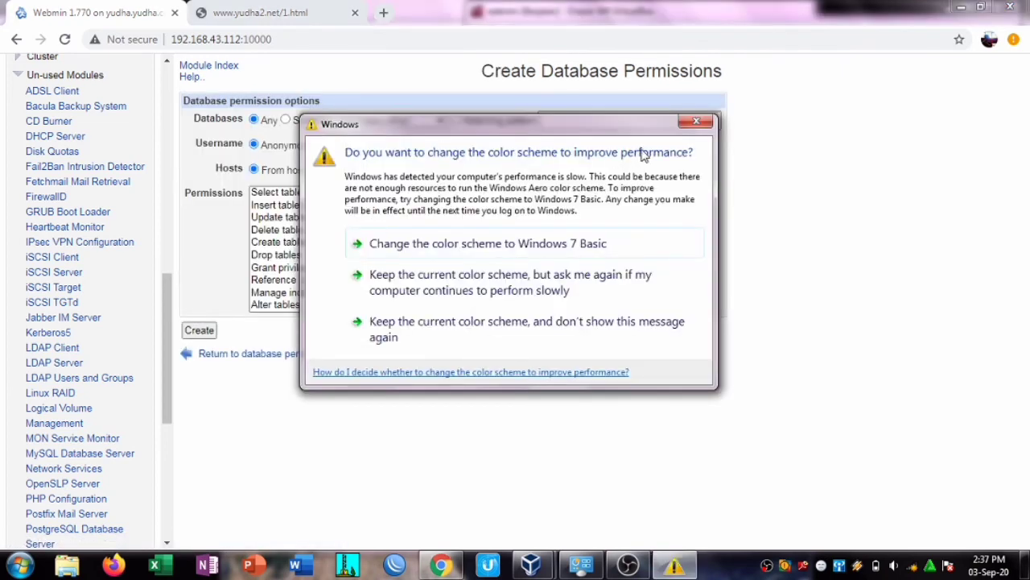
pyautogui.moveTo(630, 133); pyautogui.dragTo(674, 71)
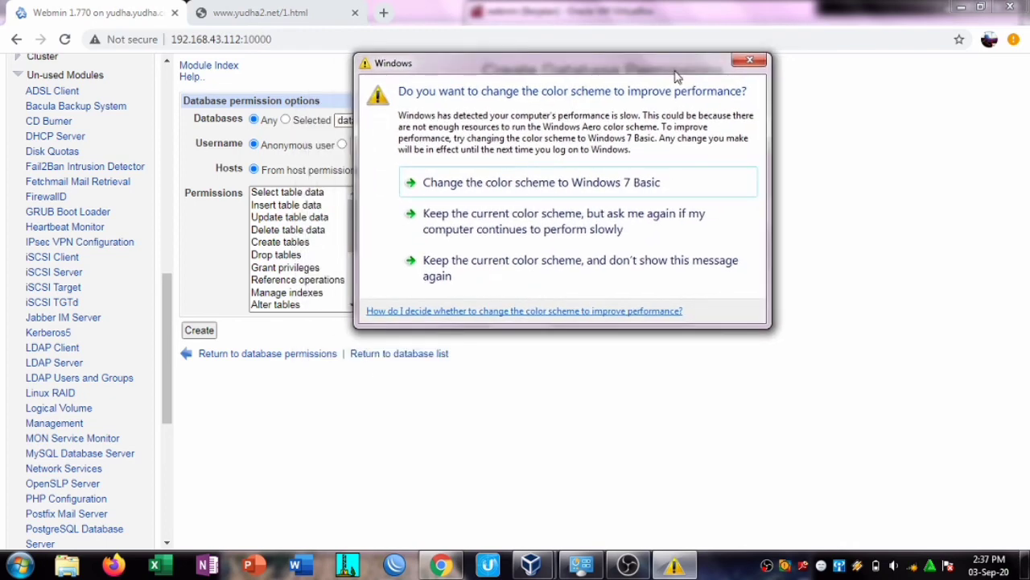
pyautogui.click(753, 63)
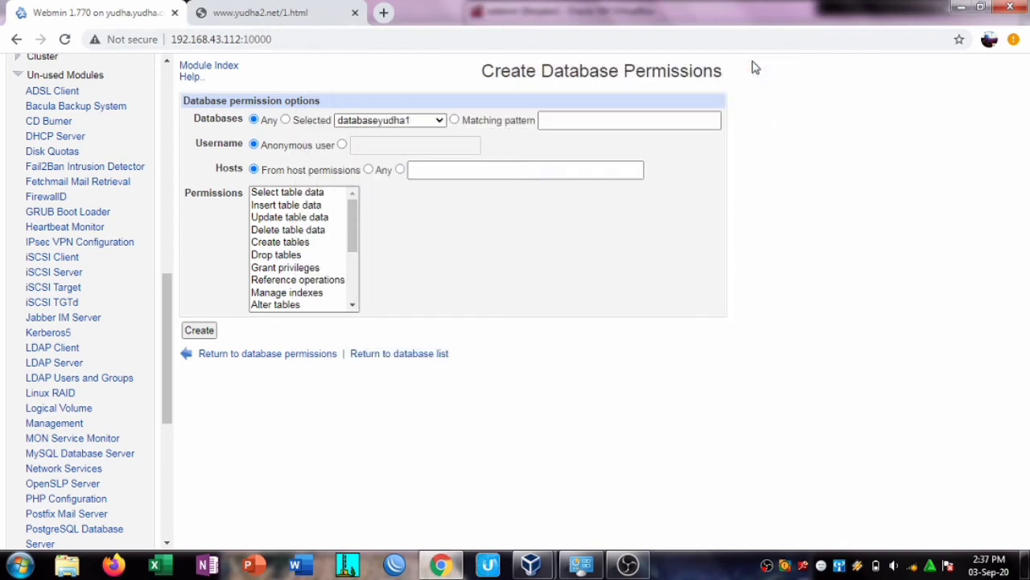
# Step: Grant user yudha1 every permission from any host
pyautogui.click(342, 144)
pyautogui.click(367, 145)
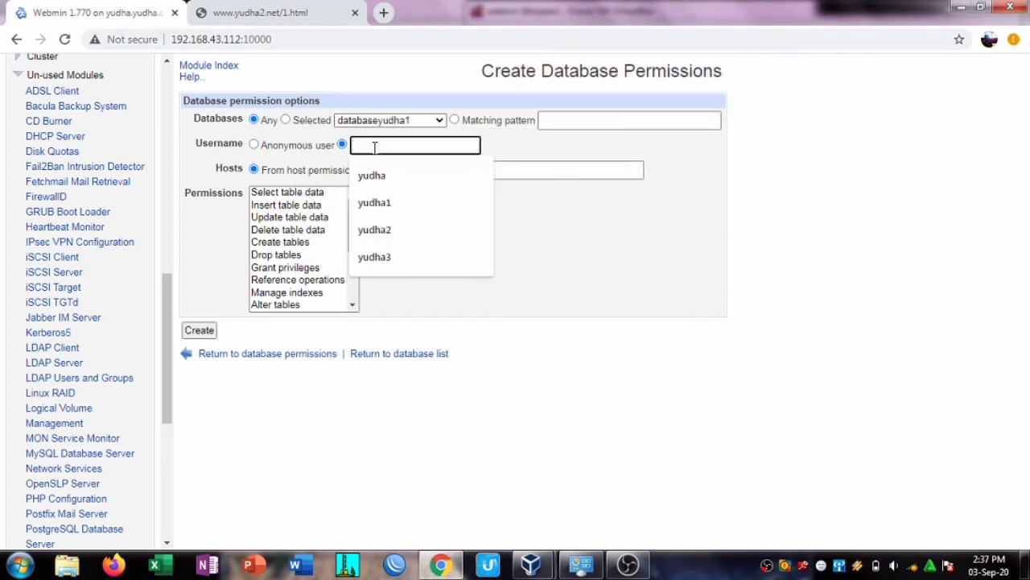
pyautogui.click(410, 201)
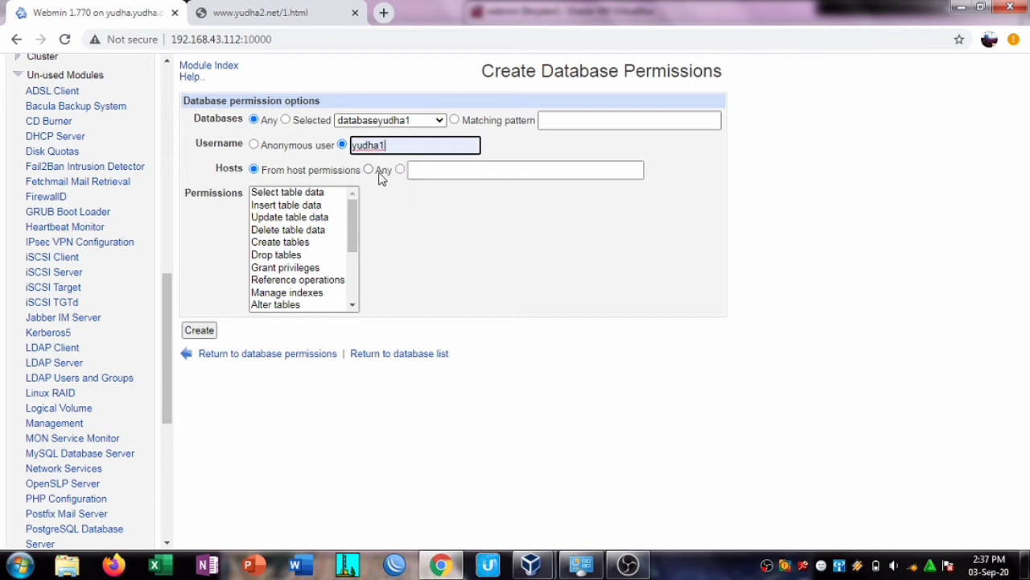
pyautogui.click(370, 170)
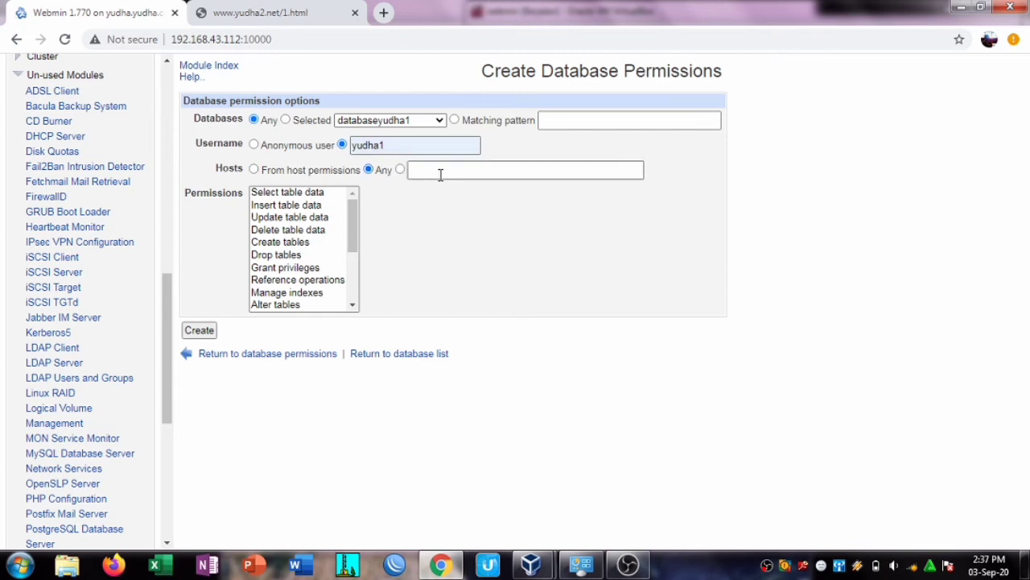
pyautogui.click(319, 193)
pyautogui.moveTo(353, 226)
pyautogui.mouseDown()
pyautogui.moveTo(354, 285)
pyautogui.moveTo(351, 214)
pyautogui.mouseUp()
pyautogui.click(298, 306)
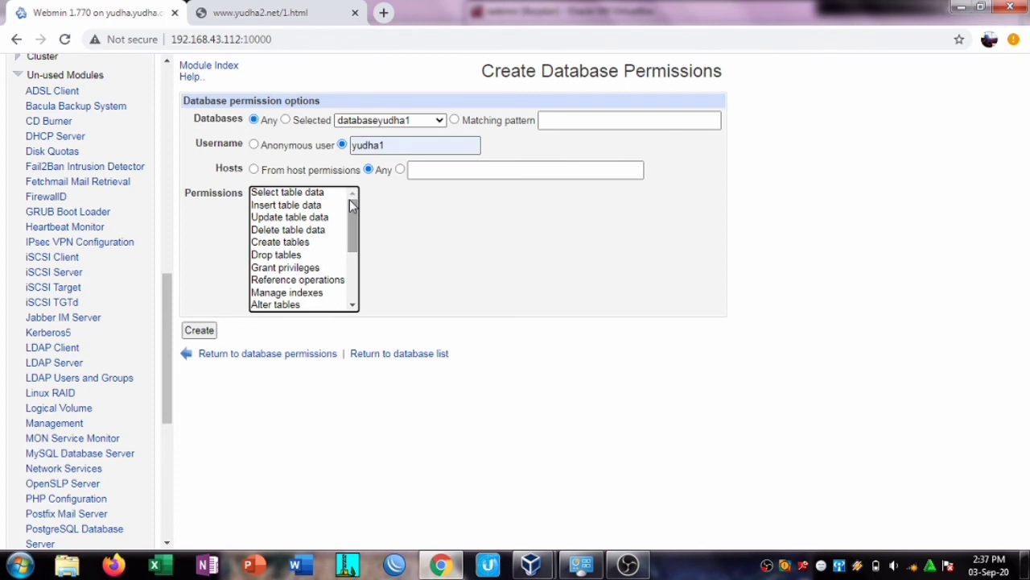
pyautogui.click(303, 193)
pyautogui.moveTo(326, 193); pyautogui.dragTo(310, 314)
pyautogui.click(197, 330)
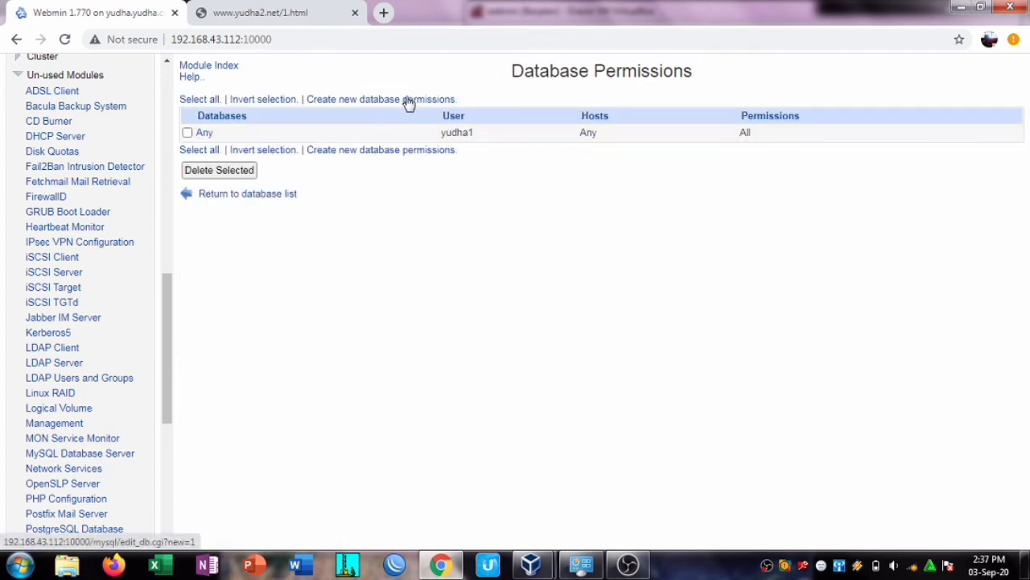
# Step: Grant yudha2 all permissions on databaseyudha2 from any host
pyautogui.click(371, 100)
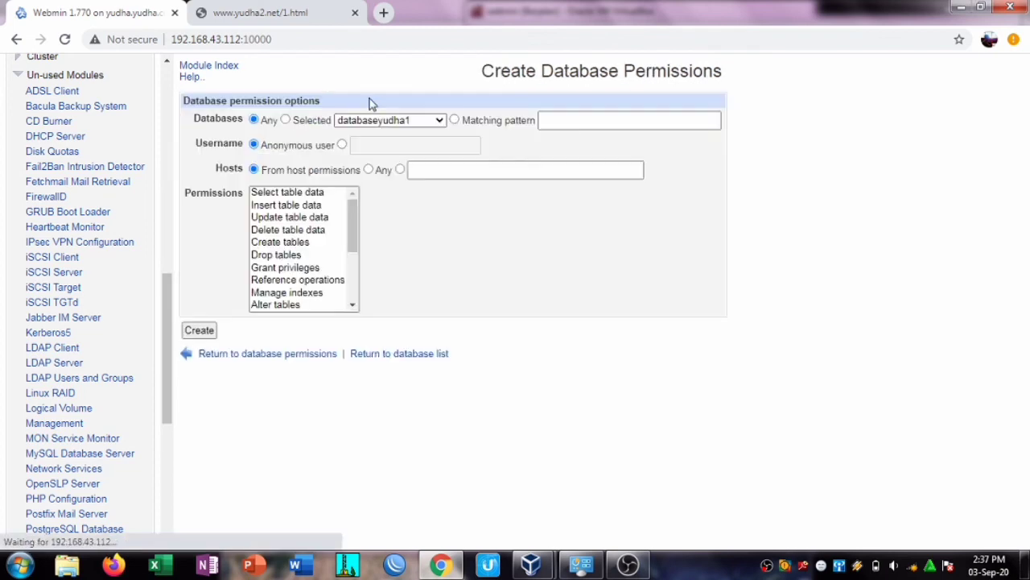
pyautogui.click(439, 122)
pyautogui.click(440, 124)
pyautogui.click(440, 124)
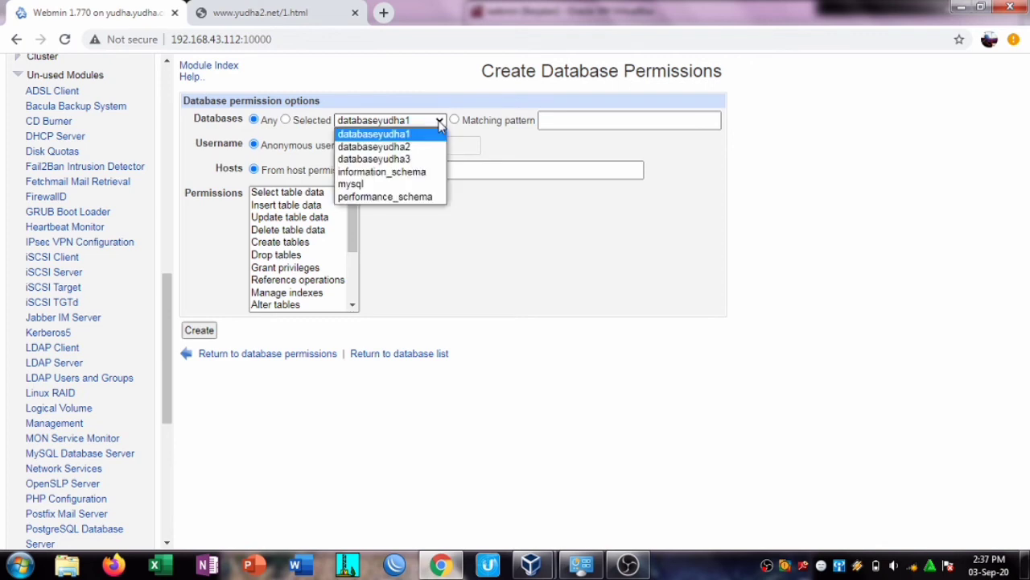
pyautogui.click(421, 145)
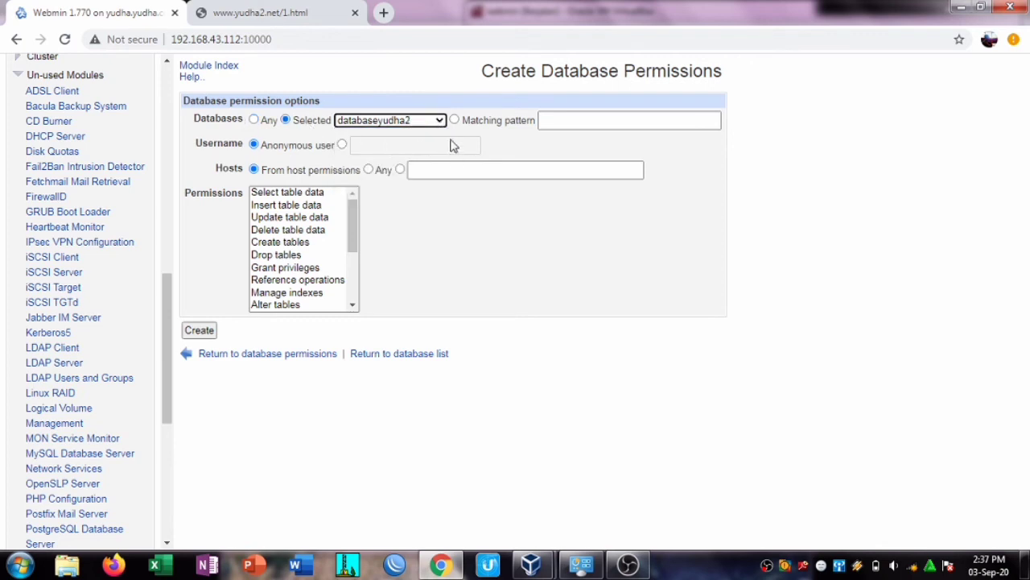
pyautogui.click(342, 145)
pyautogui.click(386, 146)
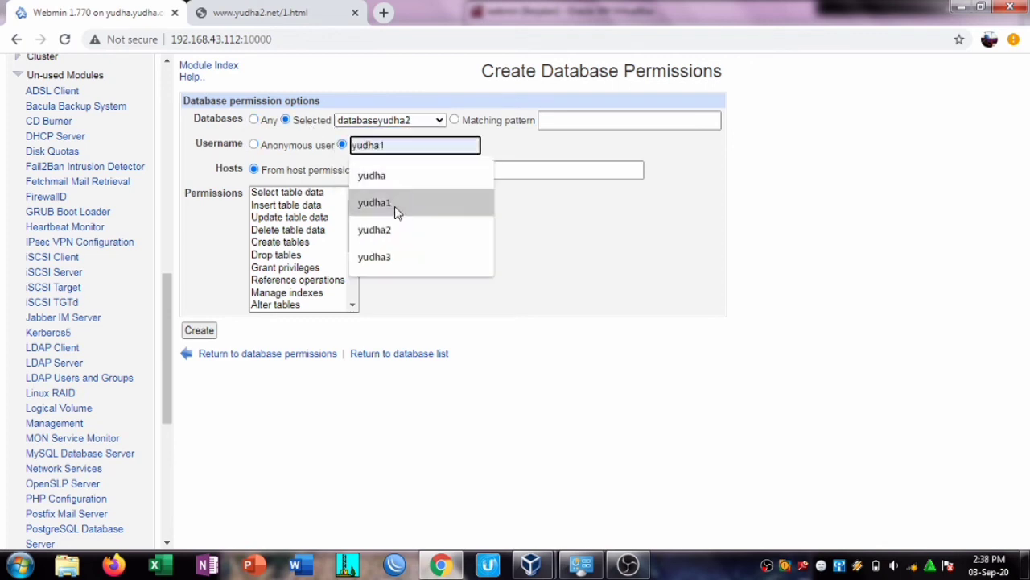
pyautogui.click(403, 234)
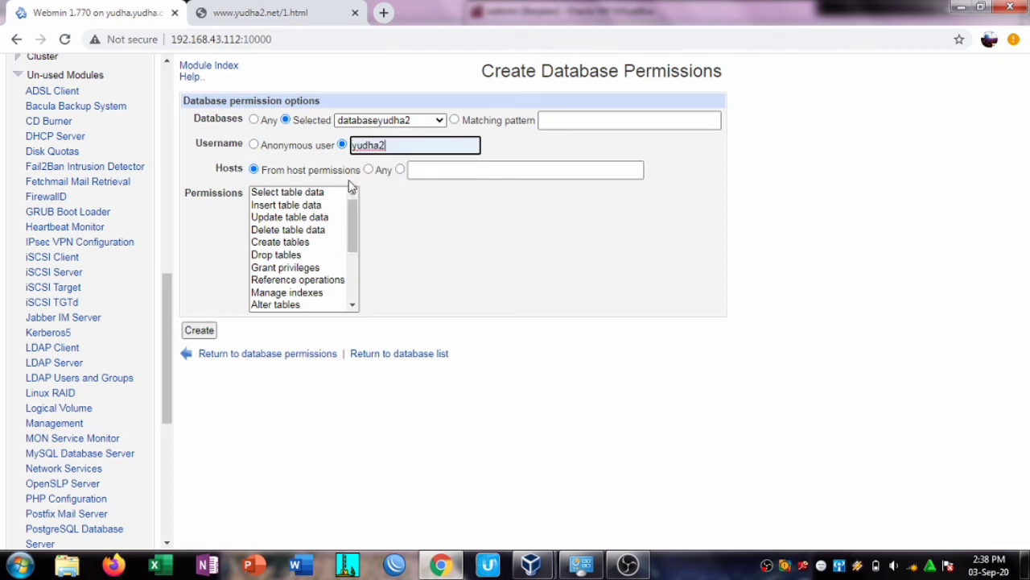
pyautogui.click(368, 169)
pyautogui.moveTo(317, 204); pyautogui.dragTo(304, 308)
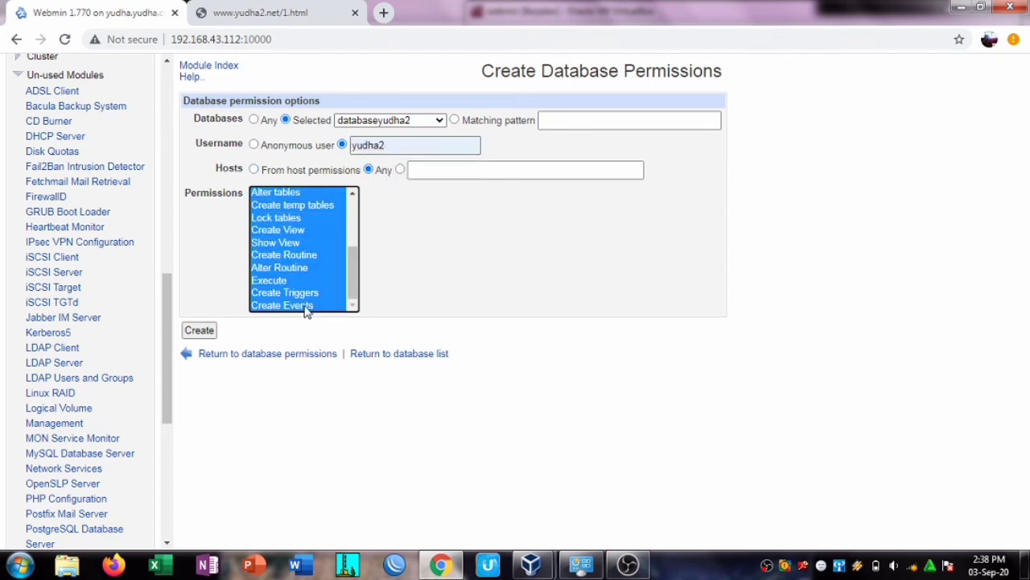
pyautogui.click(195, 334)
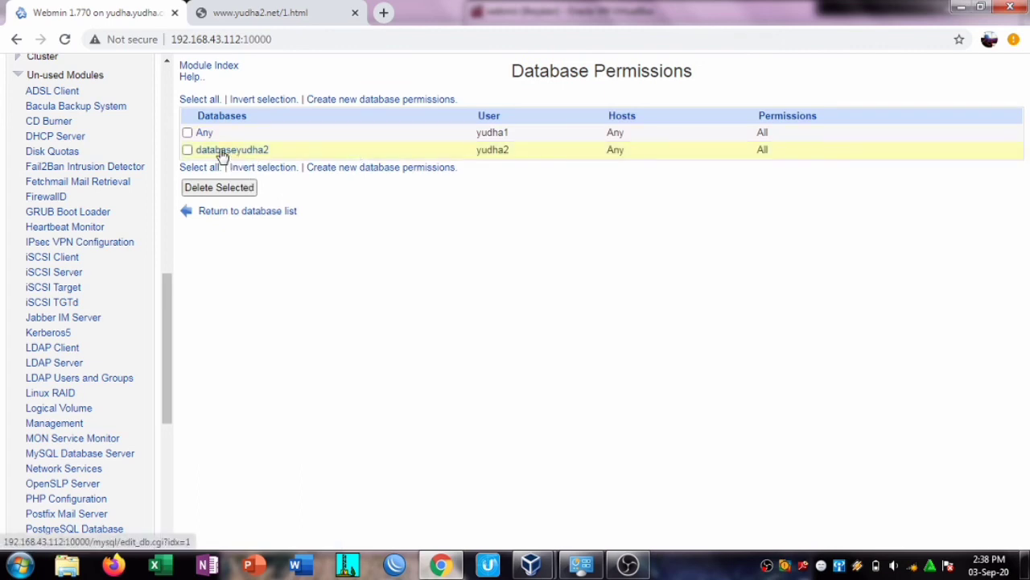
pyautogui.click(223, 153)
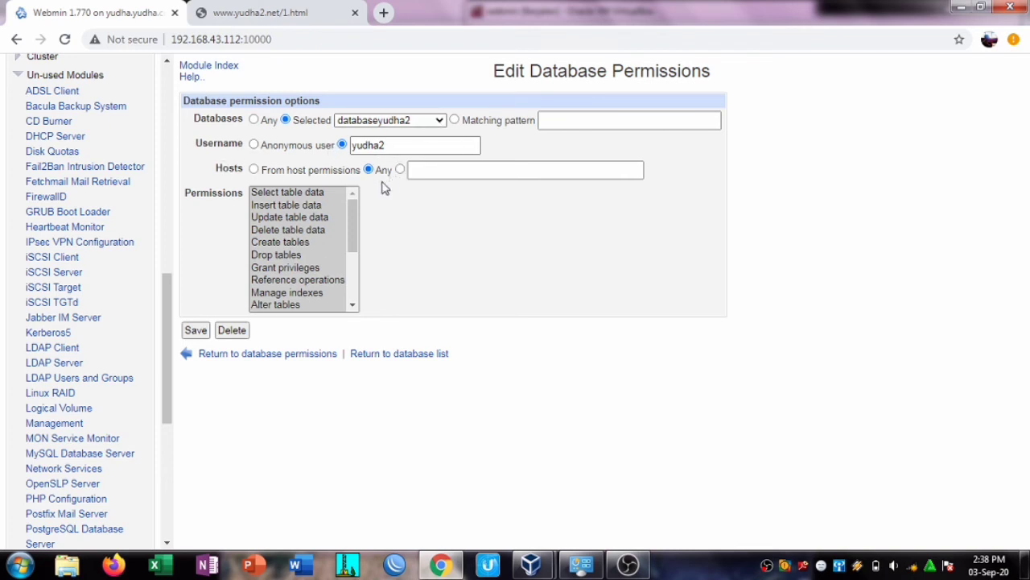
# Step: Save the yudha2 entry, then limit yudha1's grant to databaseyudha1 only
pyautogui.click(194, 333)
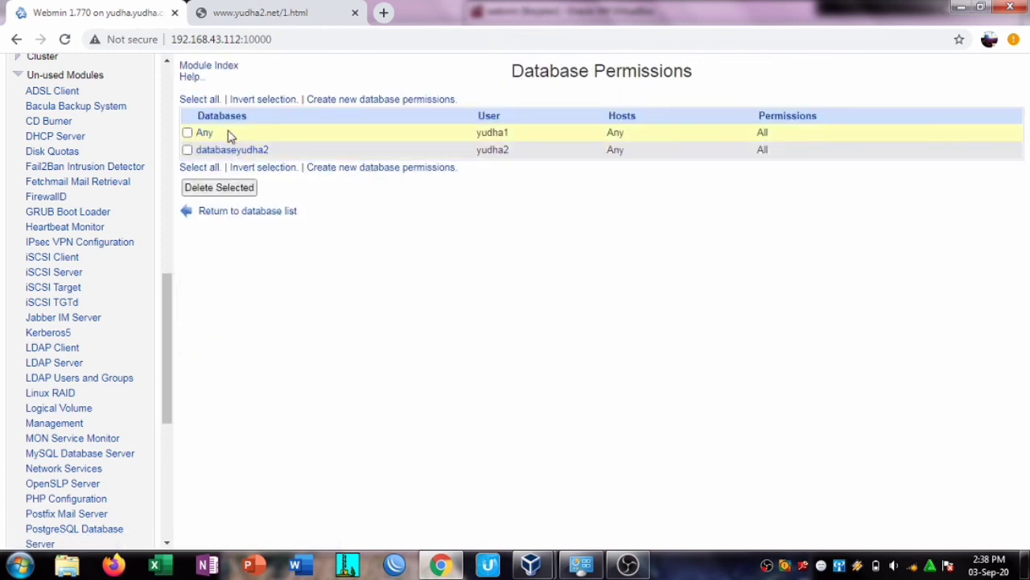
pyautogui.click(203, 135)
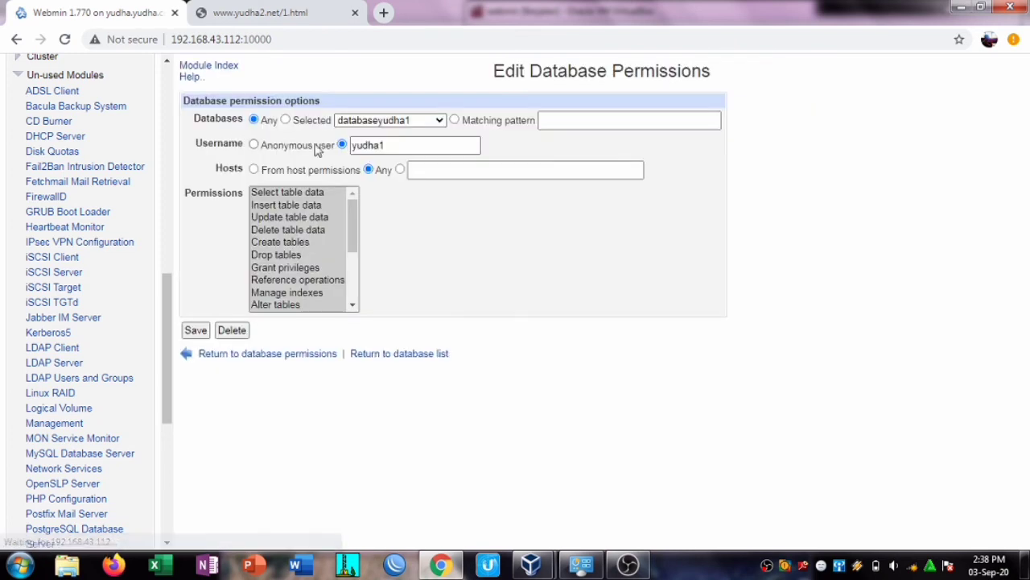
pyautogui.click(285, 120)
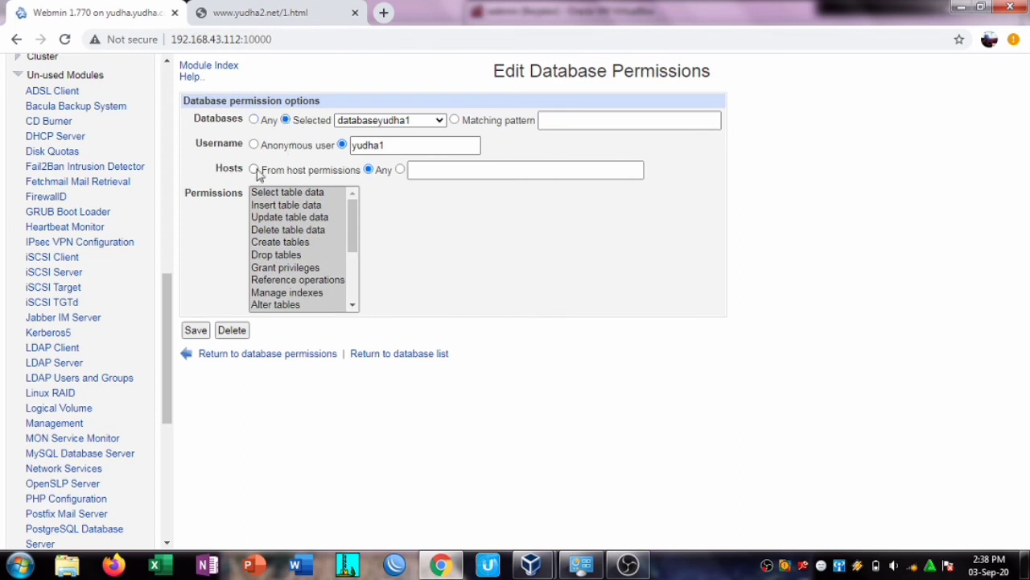
pyautogui.click(197, 331)
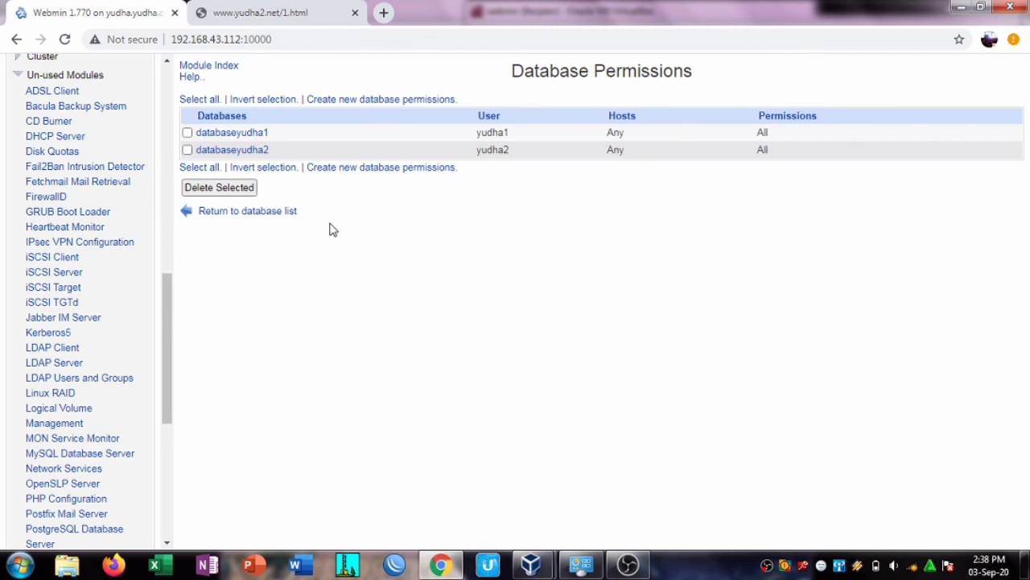
# Step: Grant yudha3 all permissions on databaseyudha3 from any host
pyautogui.click(416, 99)
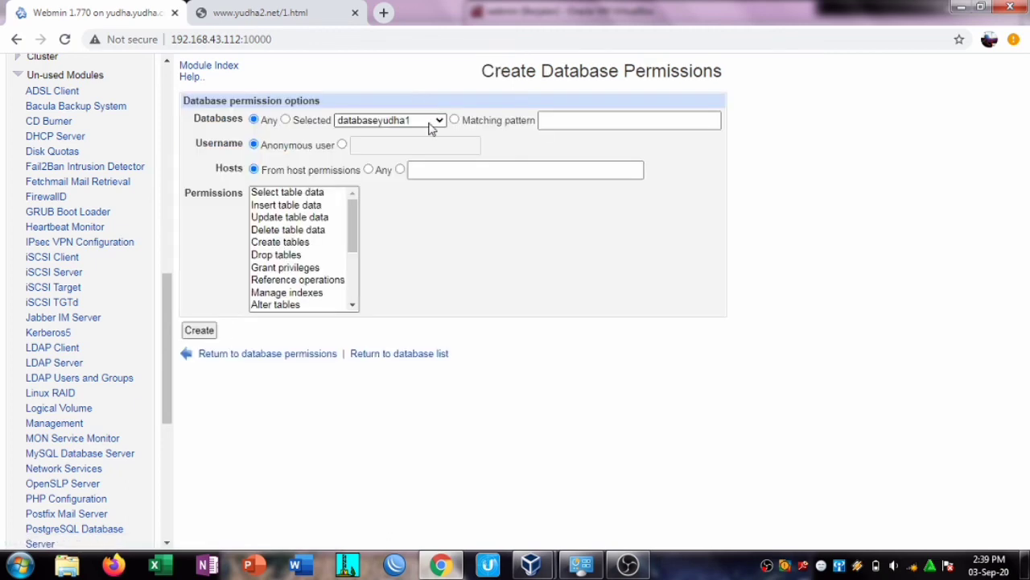
pyautogui.click(438, 121)
pyautogui.click(378, 159)
pyautogui.click(397, 146)
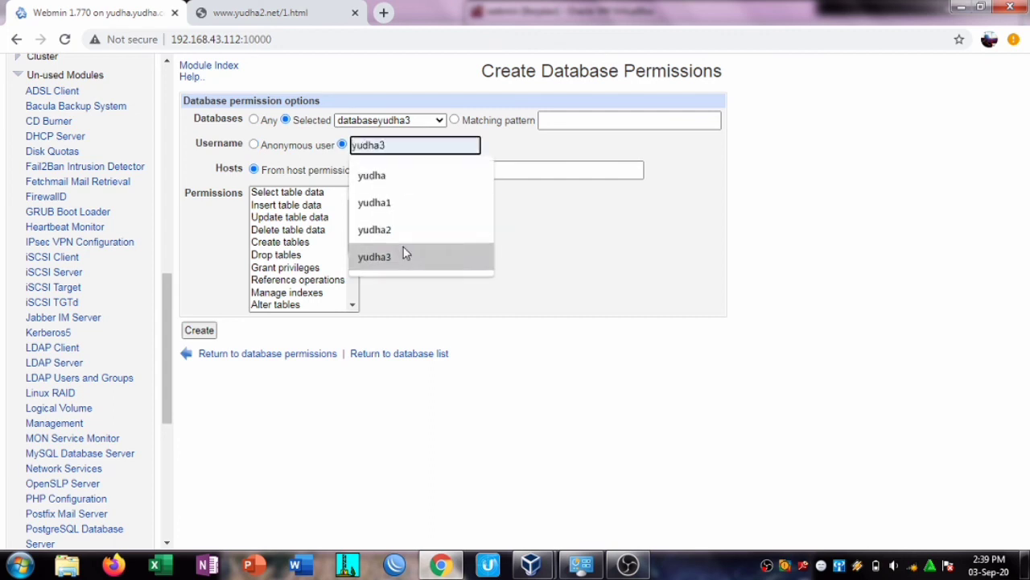
pyautogui.click(394, 256)
pyautogui.click(368, 169)
pyautogui.moveTo(277, 197); pyautogui.dragTo(287, 339)
pyautogui.click(199, 330)
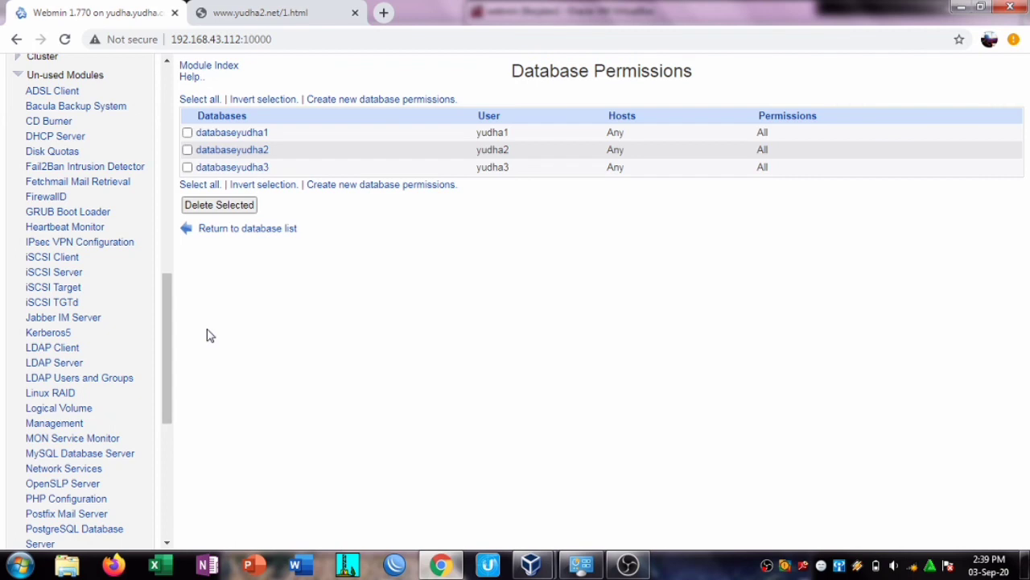
# Step: Go back to the MySQL database list and open a new browser tab
pyautogui.click(241, 231)
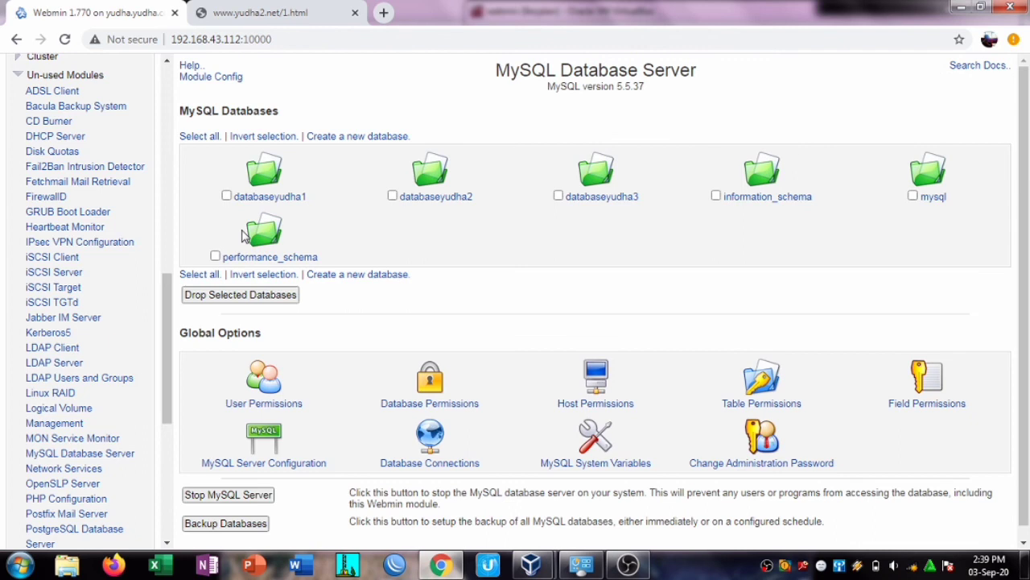
pyautogui.scroll(-1, 1028, 243)
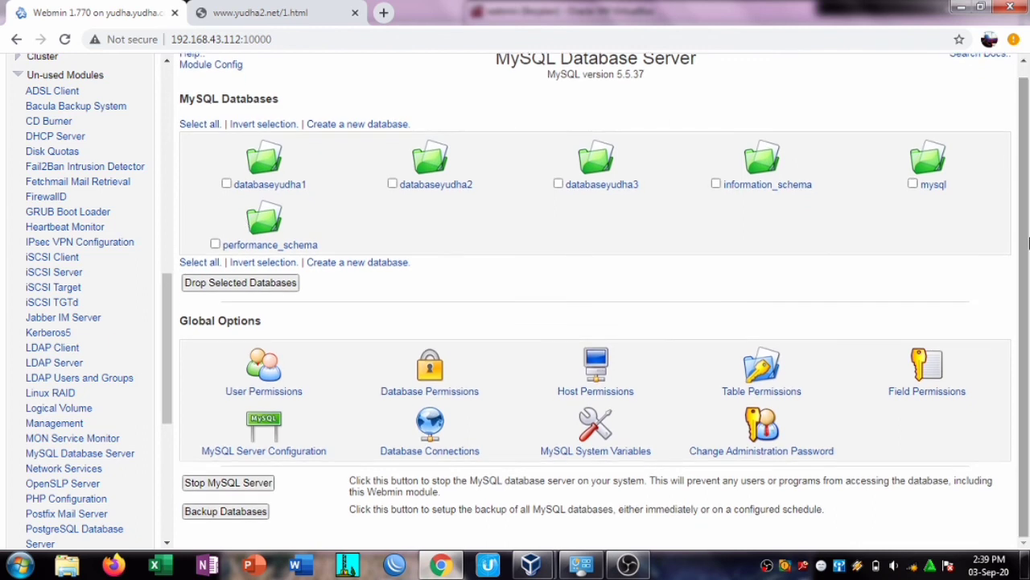
pyautogui.click(383, 15)
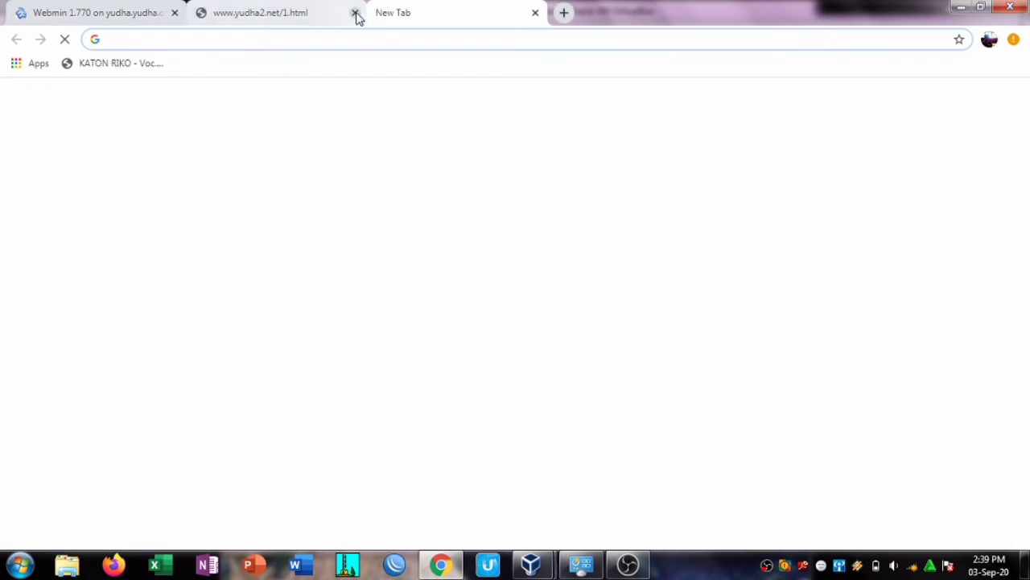
# Step: Close the yudha2.net tab and load yudha1.com/phpmyadmin
pyautogui.click(307, 13)
pyautogui.write('yud')
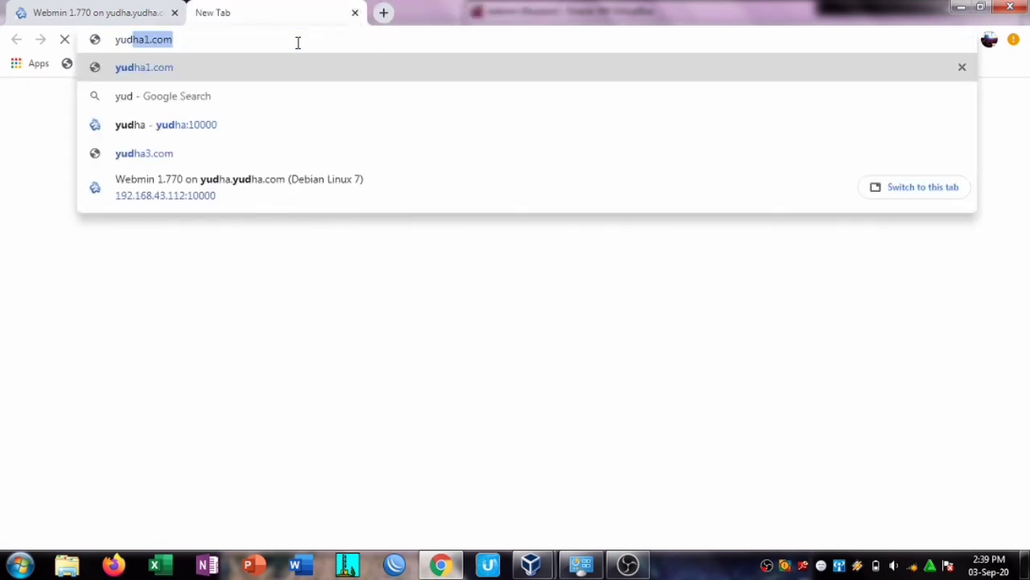
pyautogui.write('ha1.com/php')
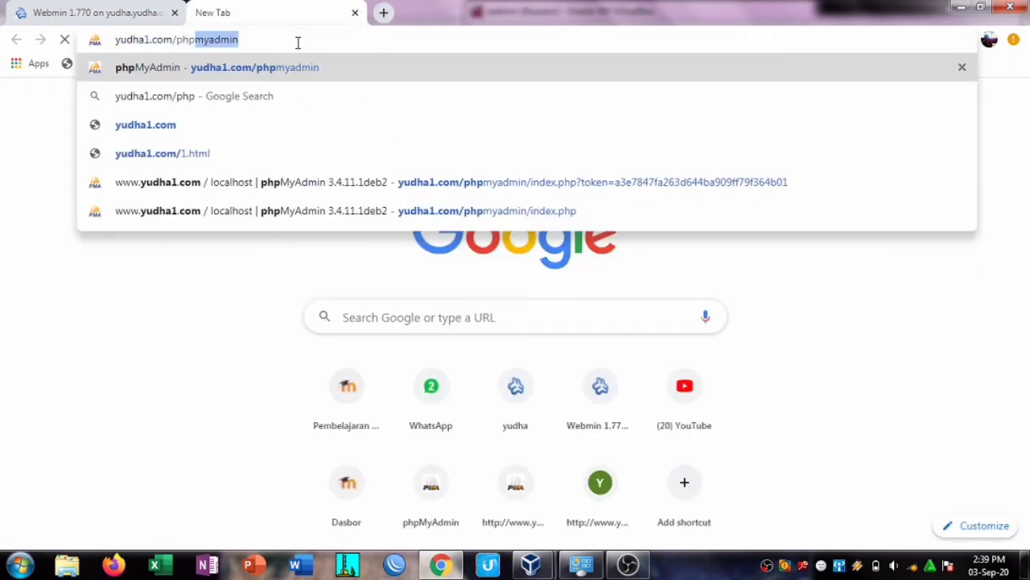
pyautogui.press('Return')
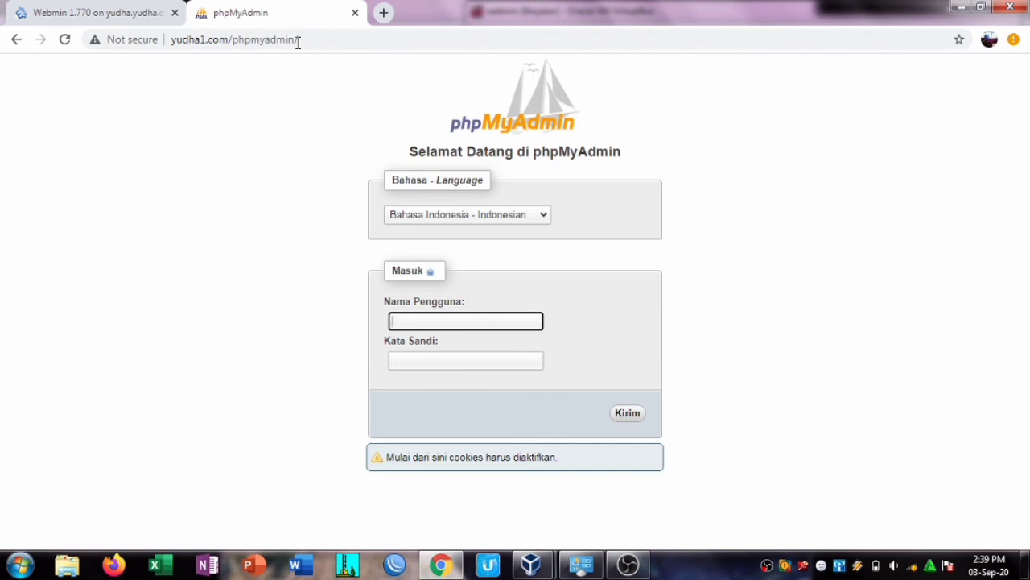
# Step: Log in to phpMyAdmin as yudha1 and open databaseyudha1
pyautogui.write('yudha1')
pyautogui.click(426, 353)
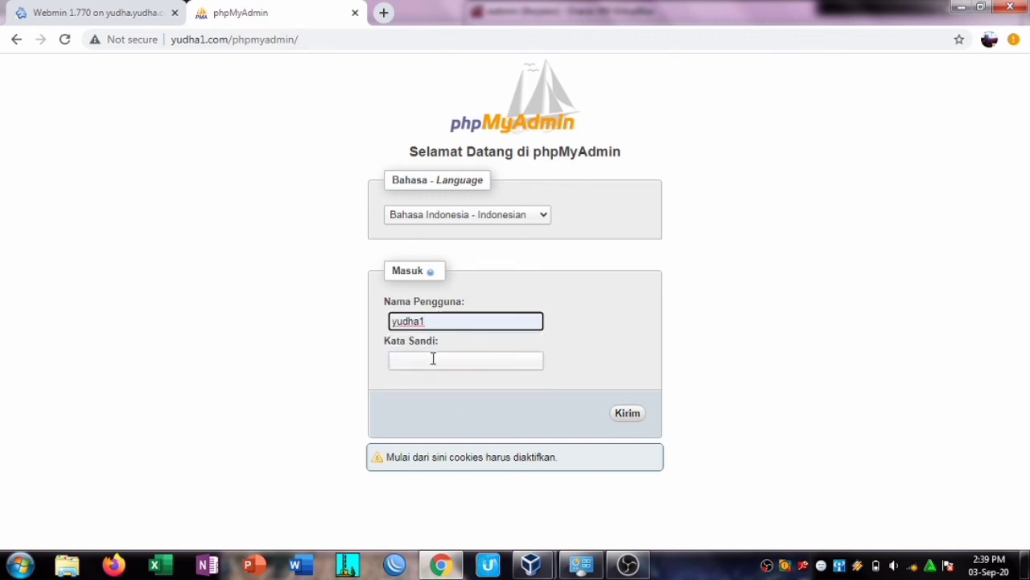
pyautogui.click(433, 359)
pyautogui.write('y')
pyautogui.click(627, 414)
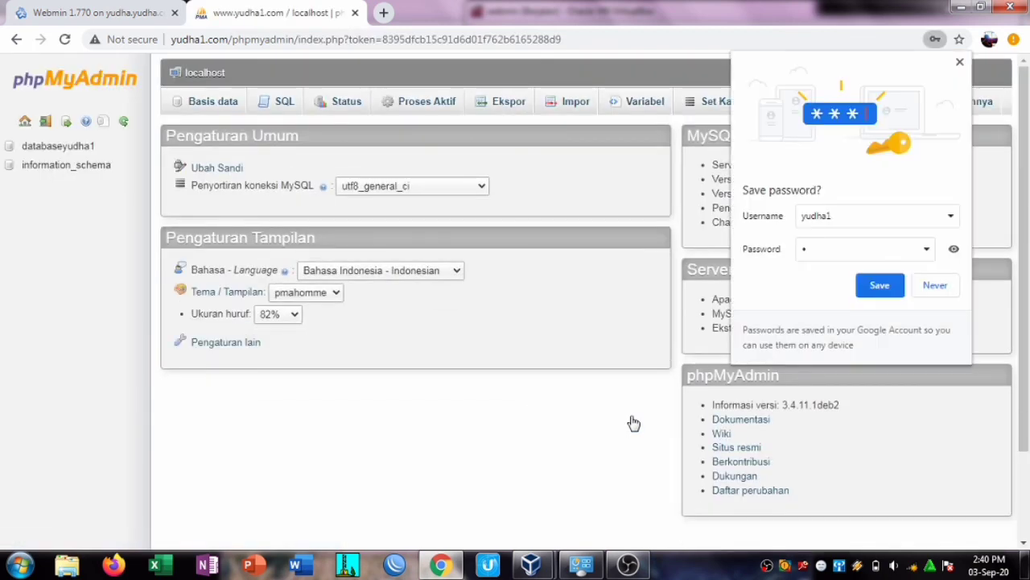
pyautogui.click(960, 62)
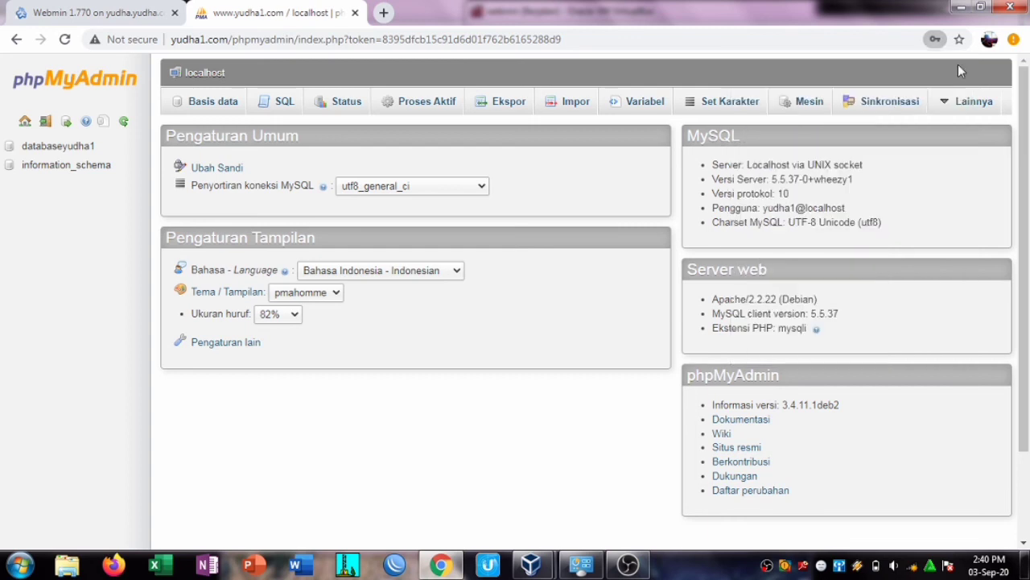
pyautogui.click(68, 150)
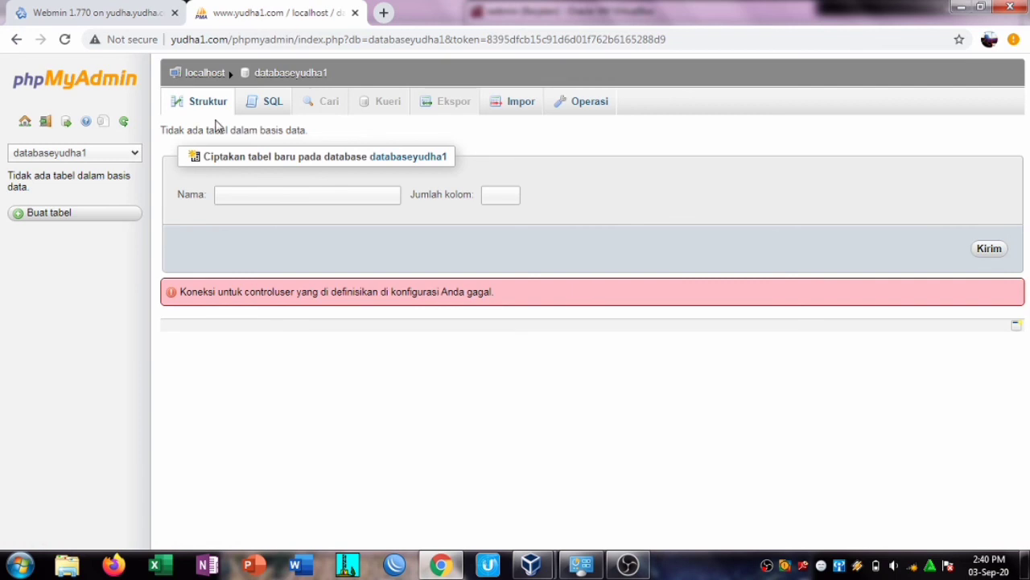
pyautogui.click(690, 39)
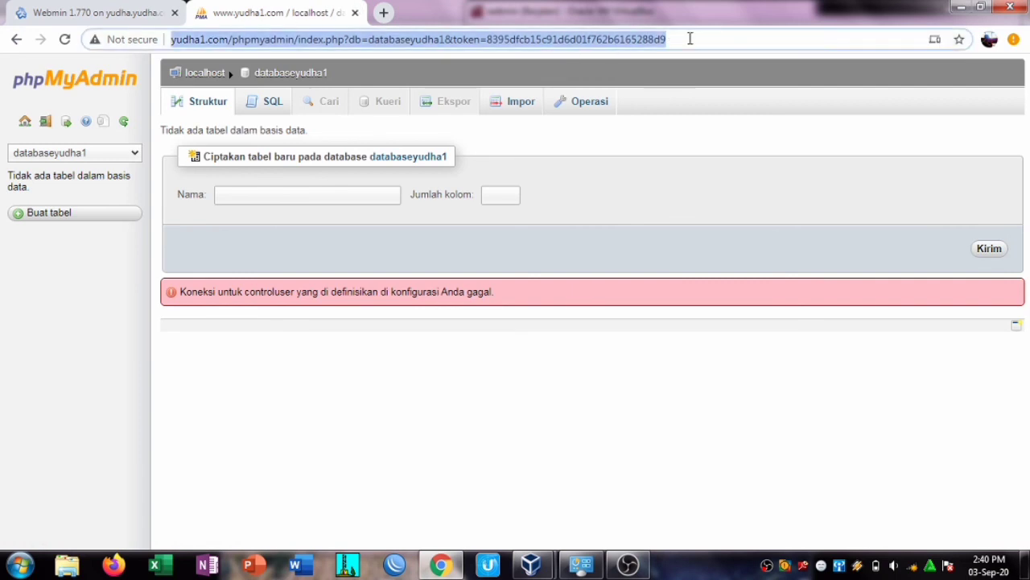
# Step: Load phpMyAdmin at yudha2.net/phpmyadmin
pyautogui.write('yud')
pyautogui.press('Right')
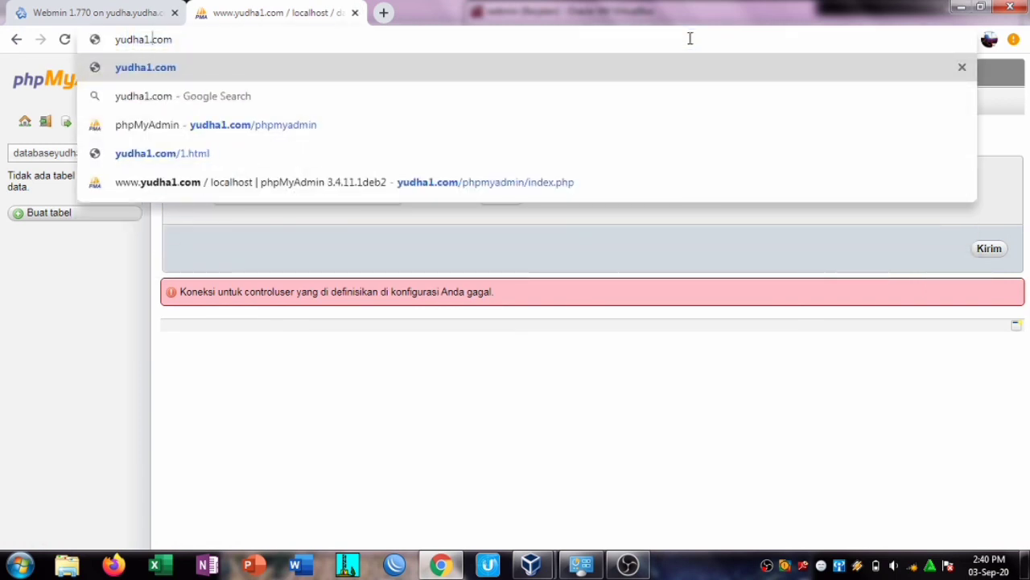
pyautogui.press('Left')
pyautogui.press('Left')
pyautogui.press('Left')
pyautogui.press('Left')
pyautogui.press('BackSpace')
pyautogui.write('2')
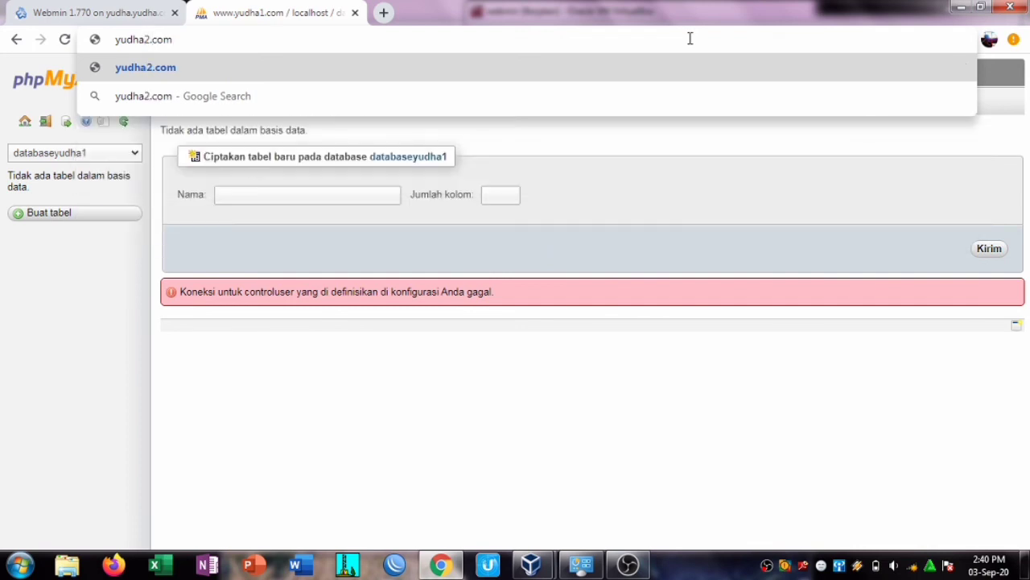
pyautogui.press('Delete')
pyautogui.press('Delete')
pyautogui.press('Delete')
pyautogui.press('Delete')
pyautogui.write('.net')
pyautogui.press('Return')
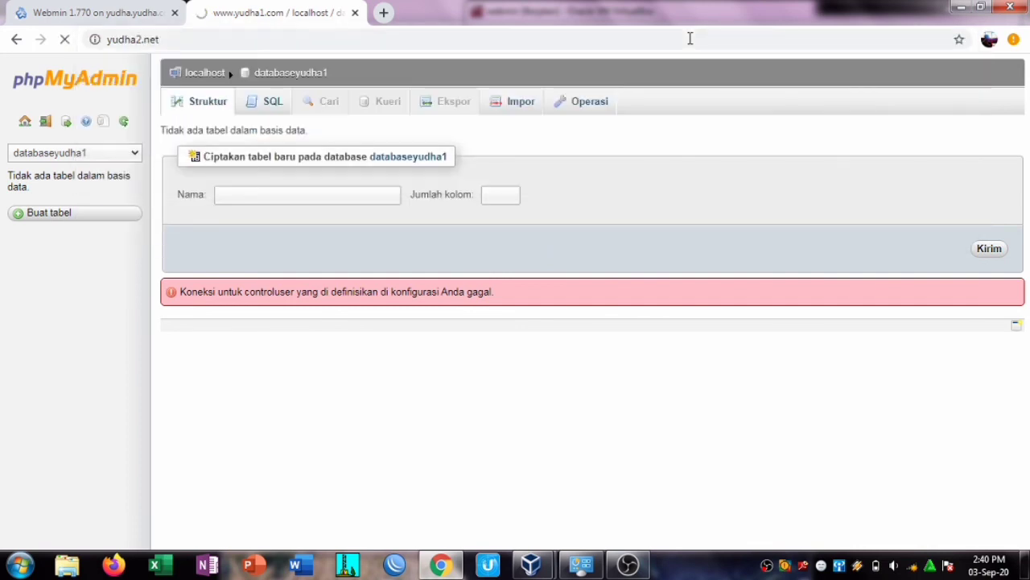
pyautogui.click(508, 41)
pyautogui.click(507, 40)
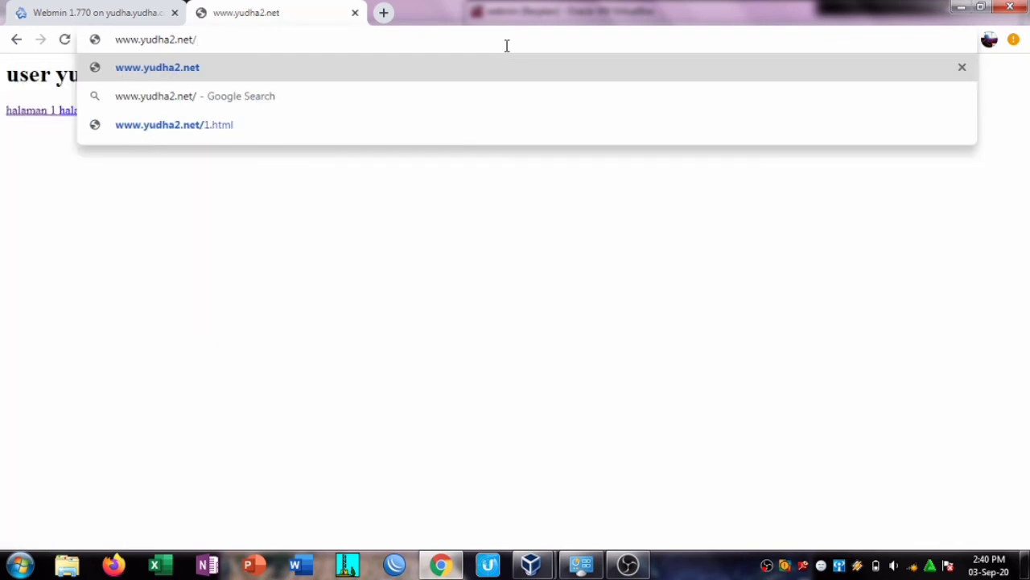
pyautogui.write('phpm')
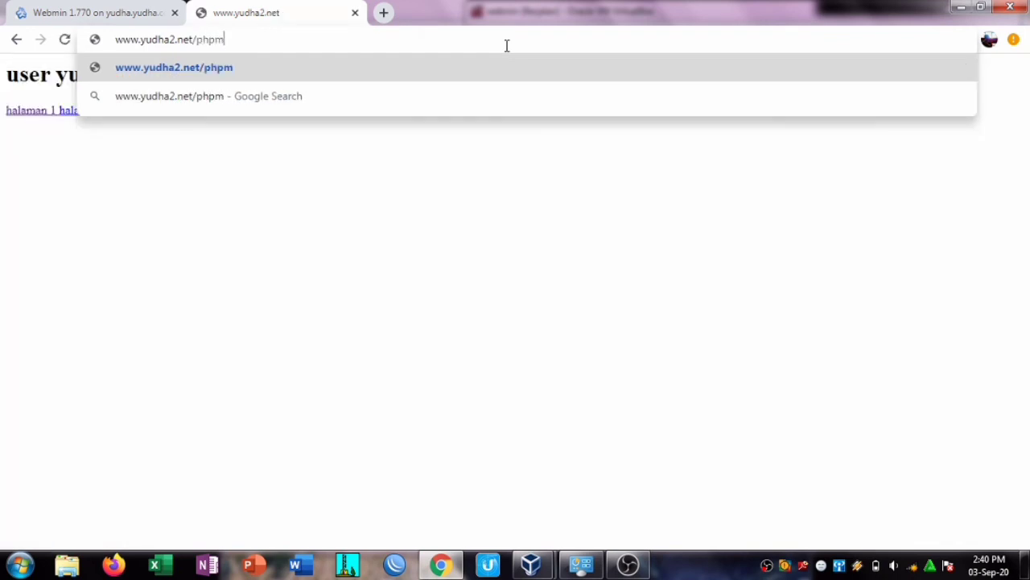
pyautogui.write('yadmin')
pyautogui.press('Return')
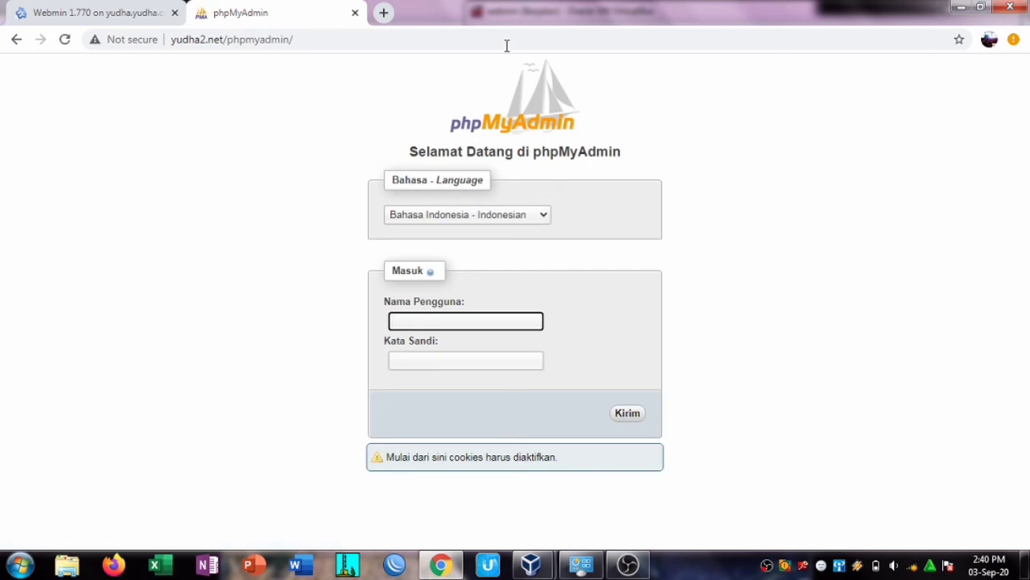
# Step: Log in as yudha2 with its password, declining to save the password
pyautogui.write('y')
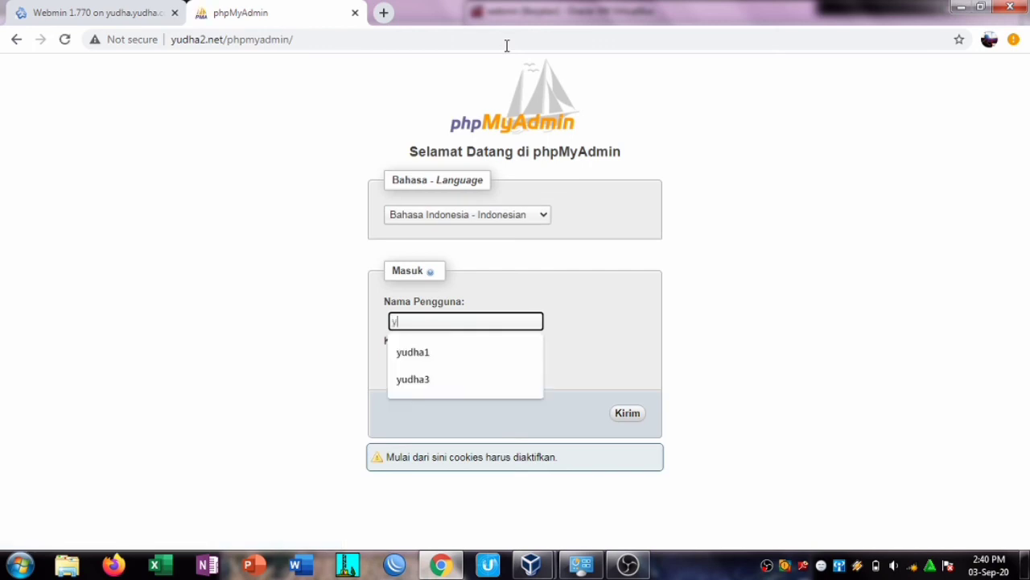
pyautogui.write('udha2')
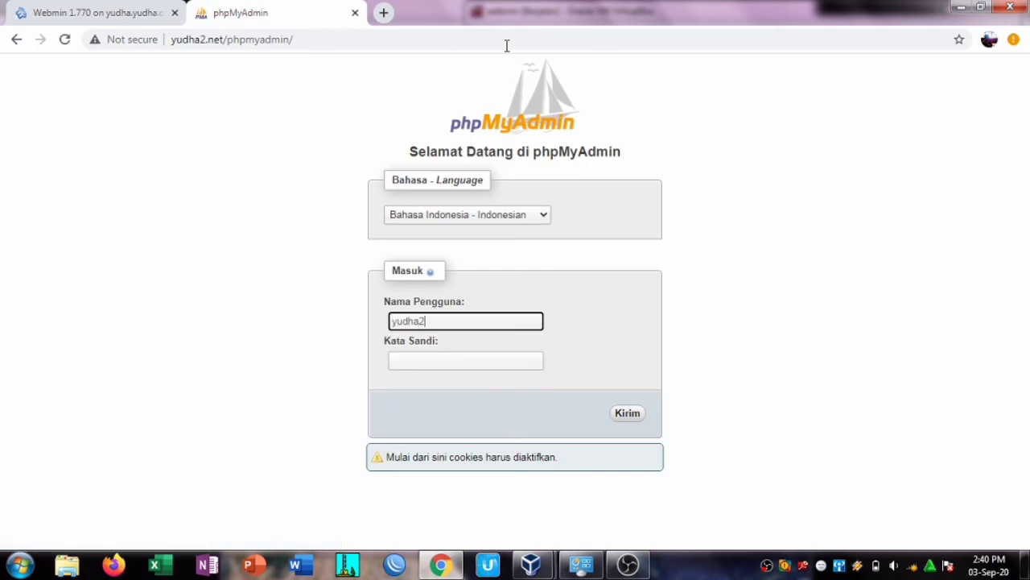
pyautogui.click(444, 365)
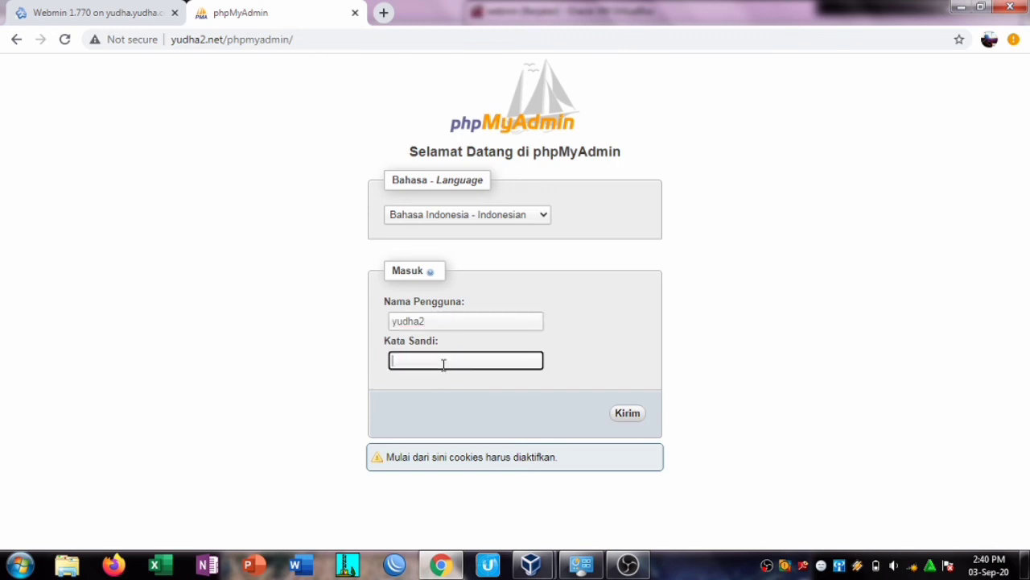
pyautogui.click(631, 415)
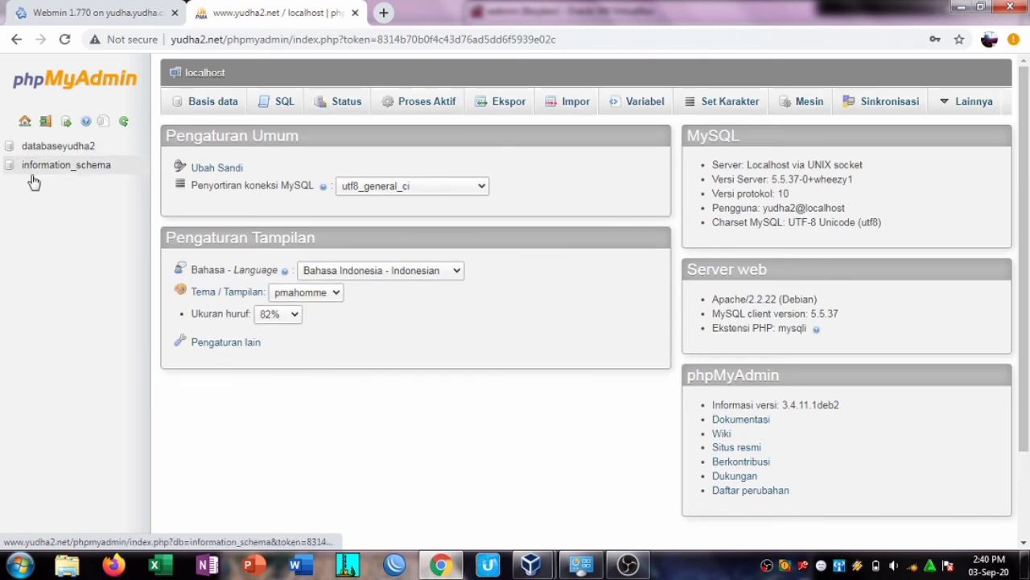
pyautogui.click(960, 64)
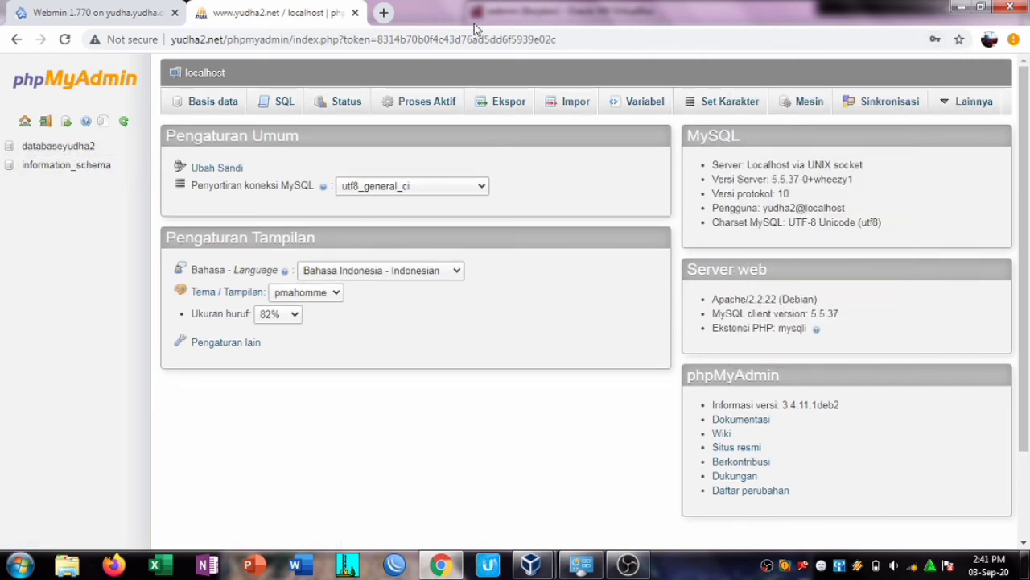
# Step: Load phpMyAdmin at yudha3.com/phpmyadmin
pyautogui.click(591, 39)
pyautogui.write('yu')
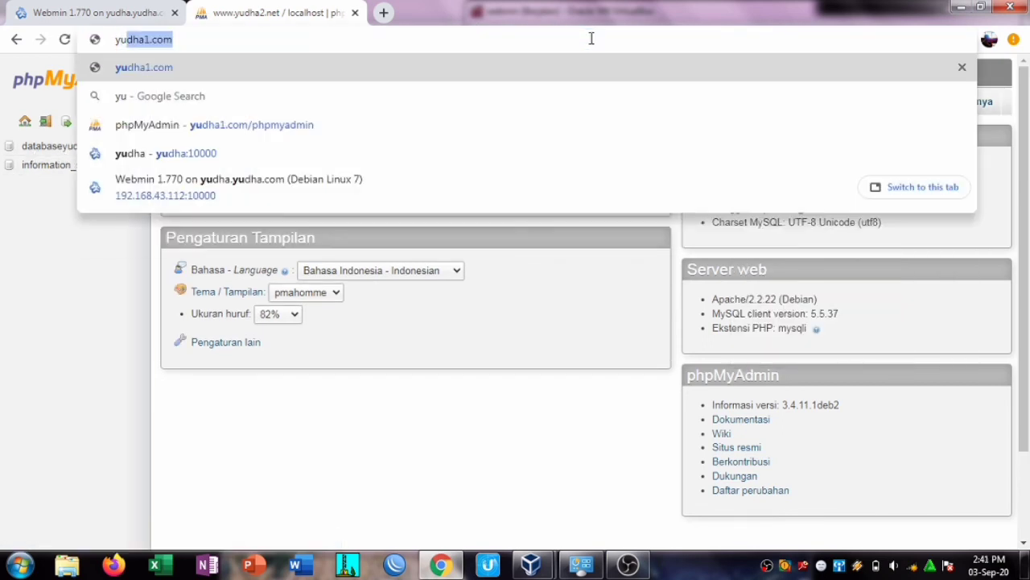
pyautogui.write('dha')
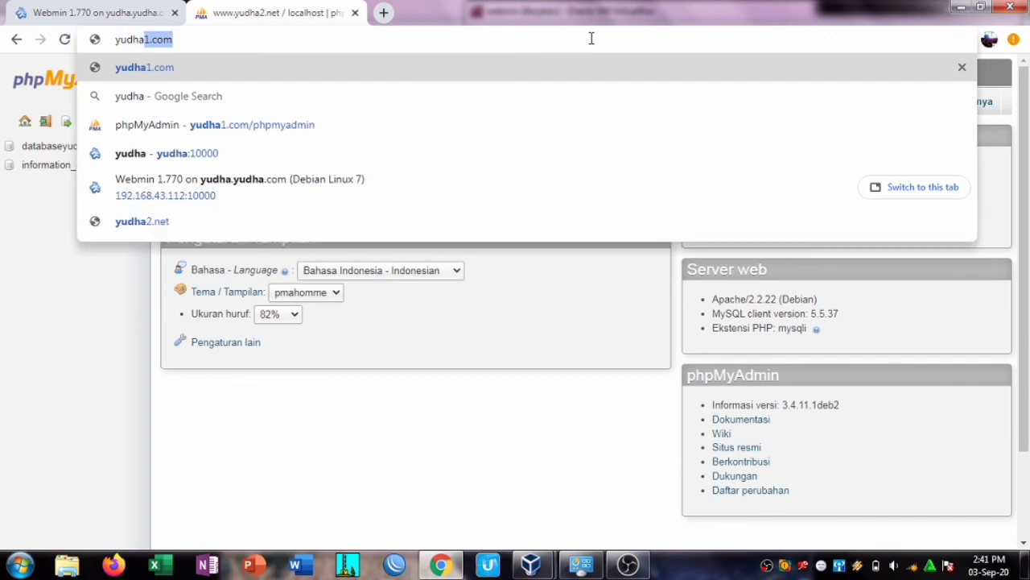
pyautogui.write('3.com/p')
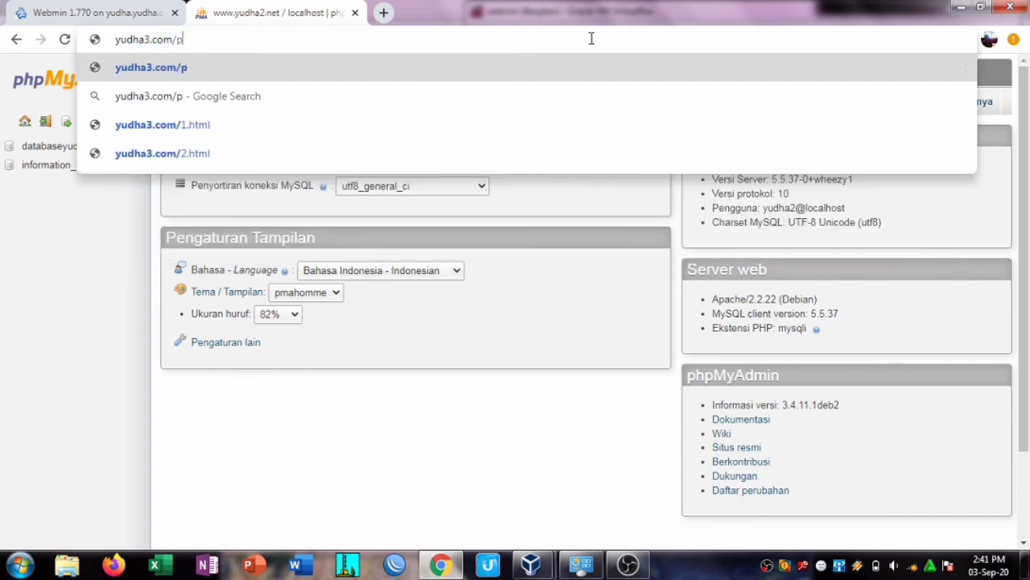
pyautogui.write('hpmyadmin')
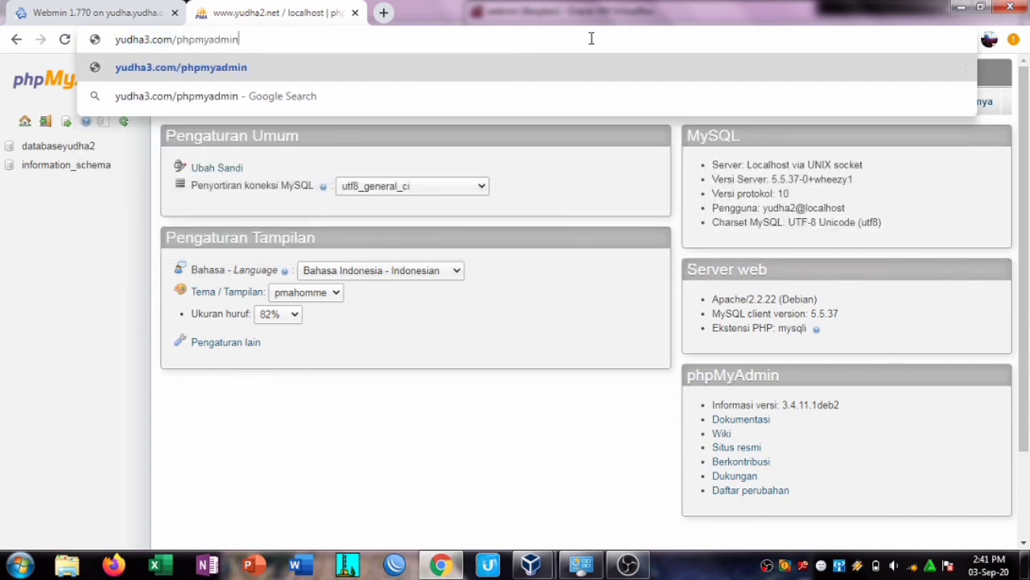
pyautogui.press('Return')
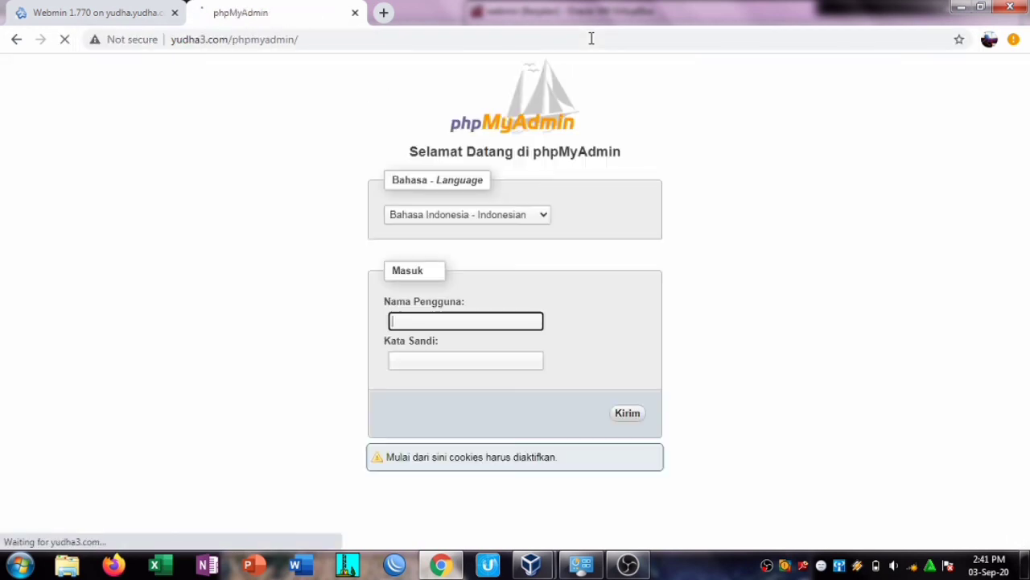
# Step: Log in as yudha3 with its password, then bring up the screen recorder
pyautogui.write('yudha3')
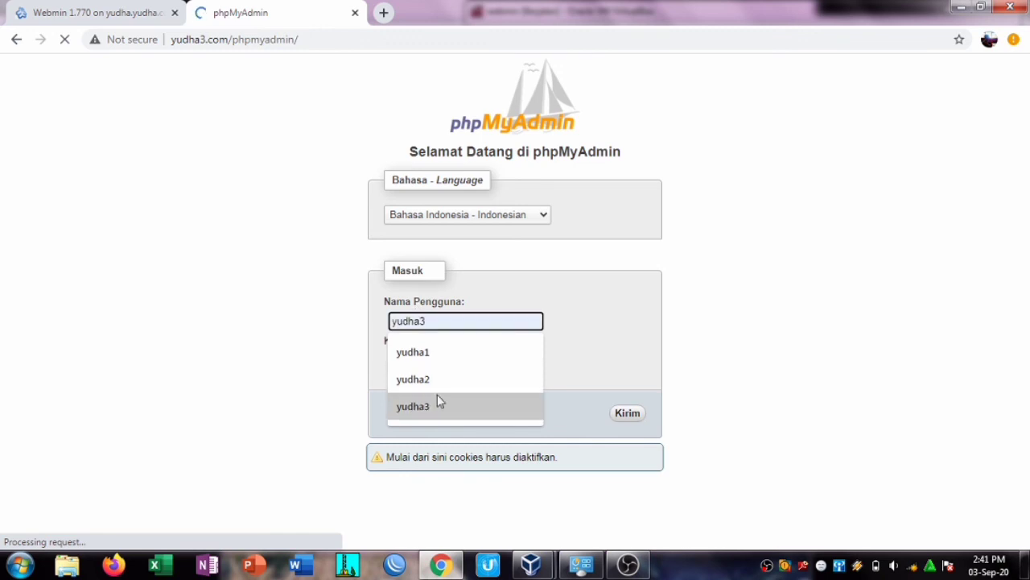
pyautogui.click(437, 396)
pyautogui.click(446, 364)
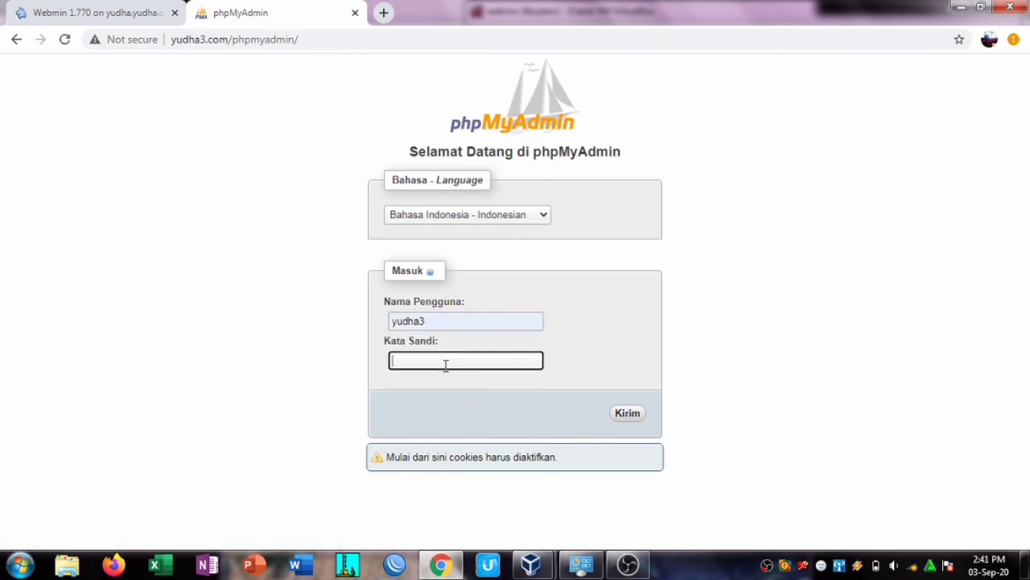
pyautogui.click(631, 414)
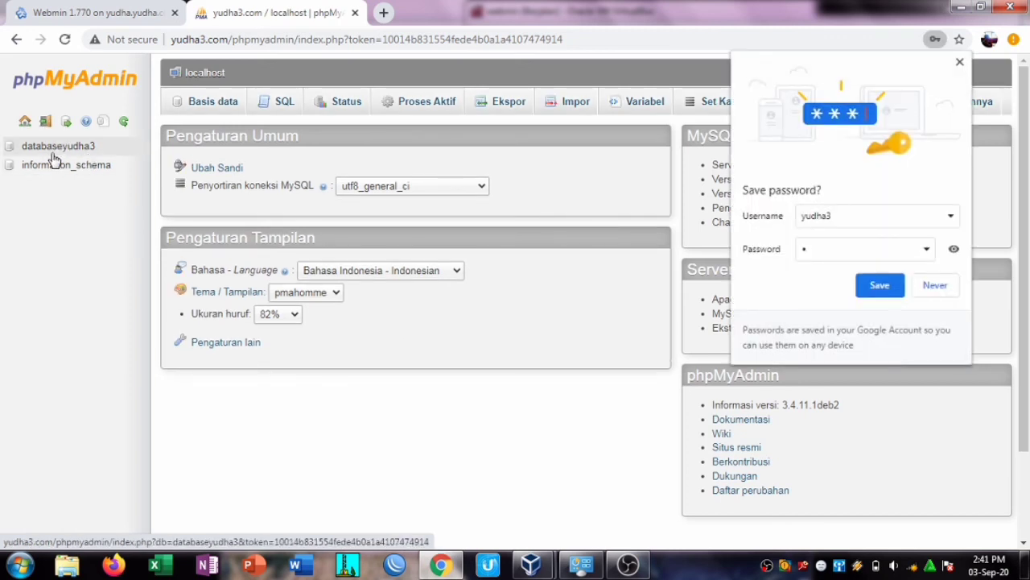
pyautogui.click(960, 63)
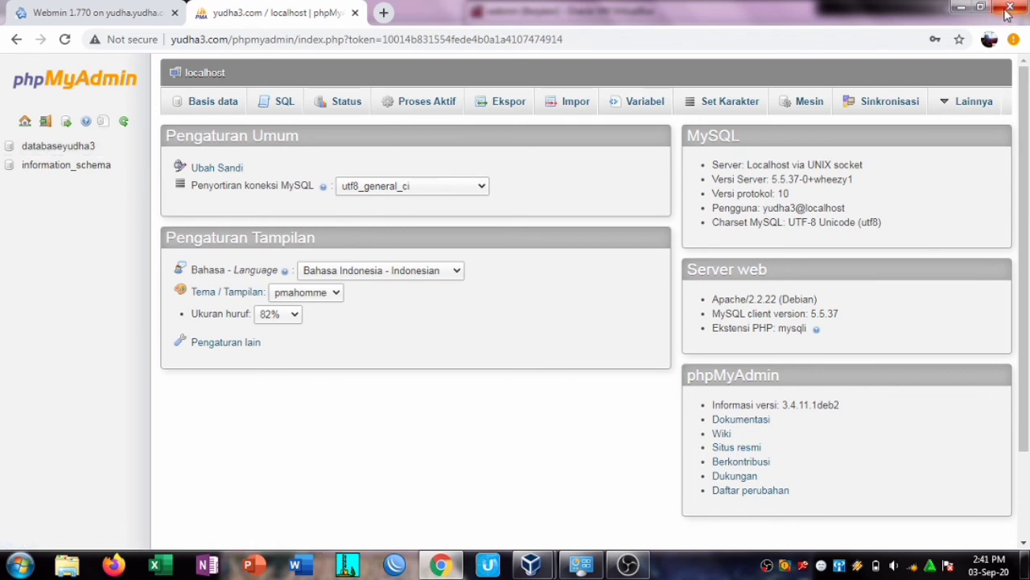
pyautogui.click(630, 566)
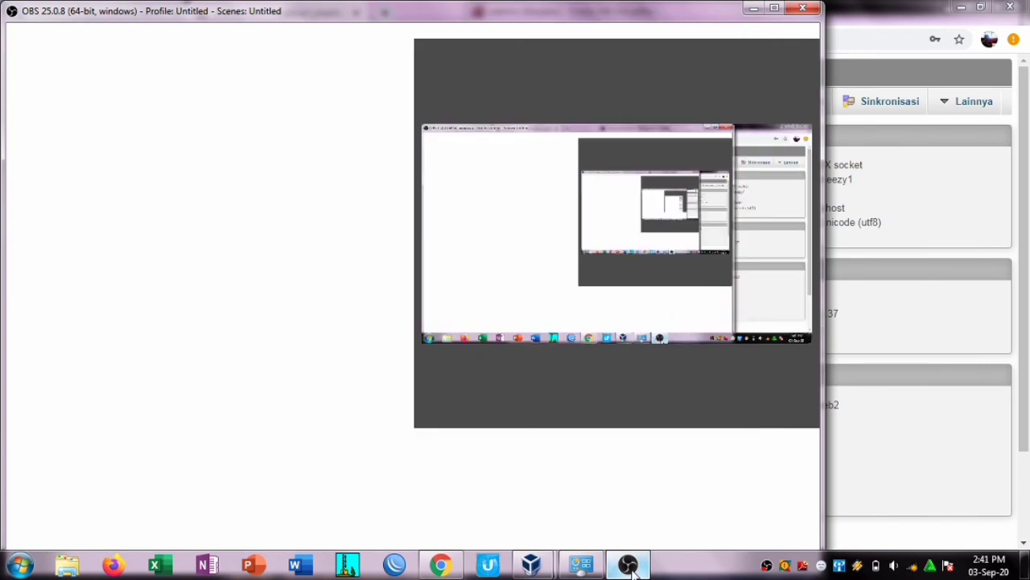